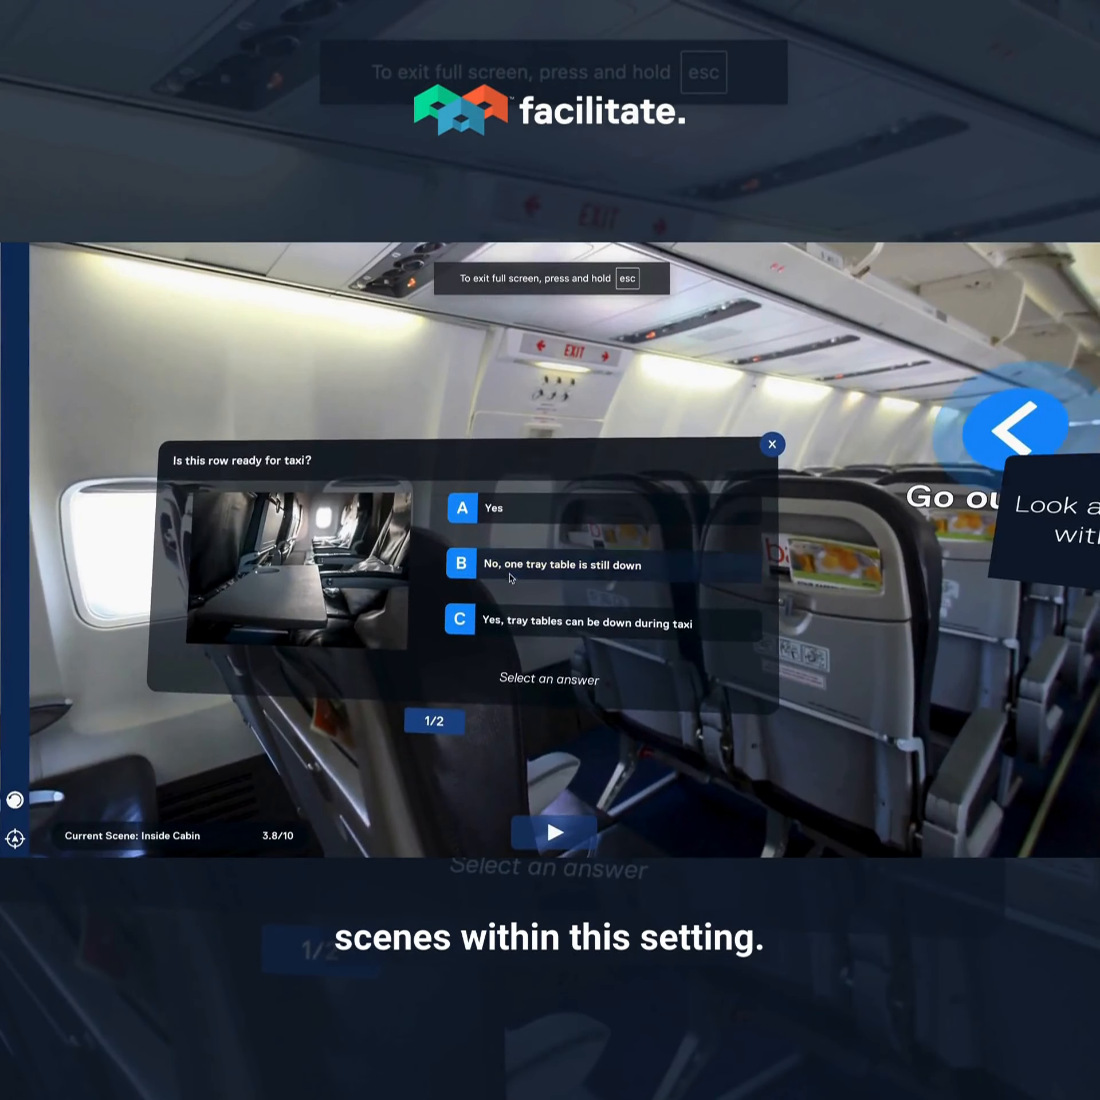
Answer the taxi-readiness question with "No, one tray table is still down" and continue to the second question.
click(511, 578)
click(686, 687)
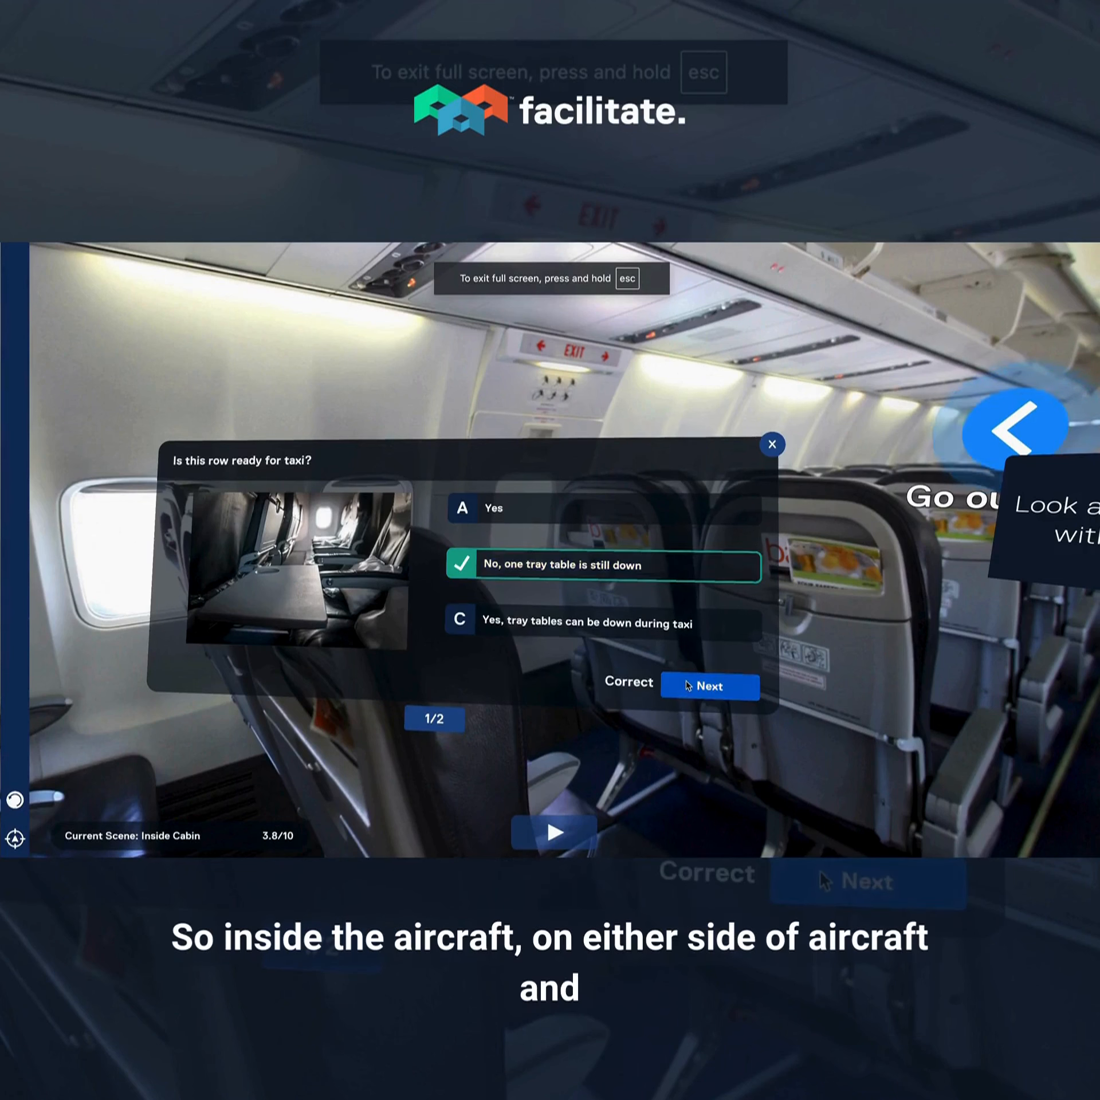
click(688, 686)
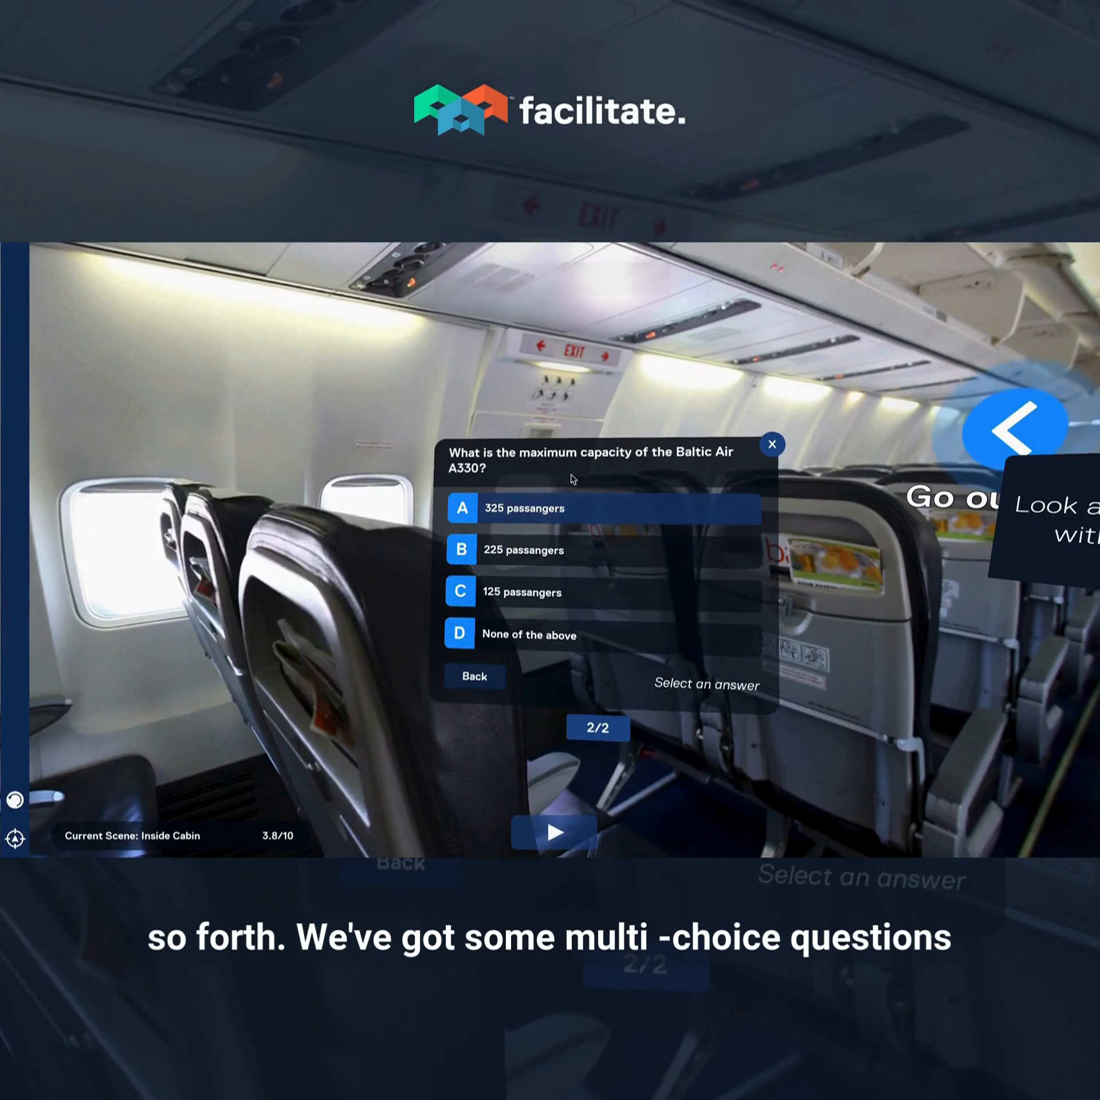
Submit 225 passengers as the Baltic Air A330's maximum capacity, return to the first question and close the quiz.
click(559, 556)
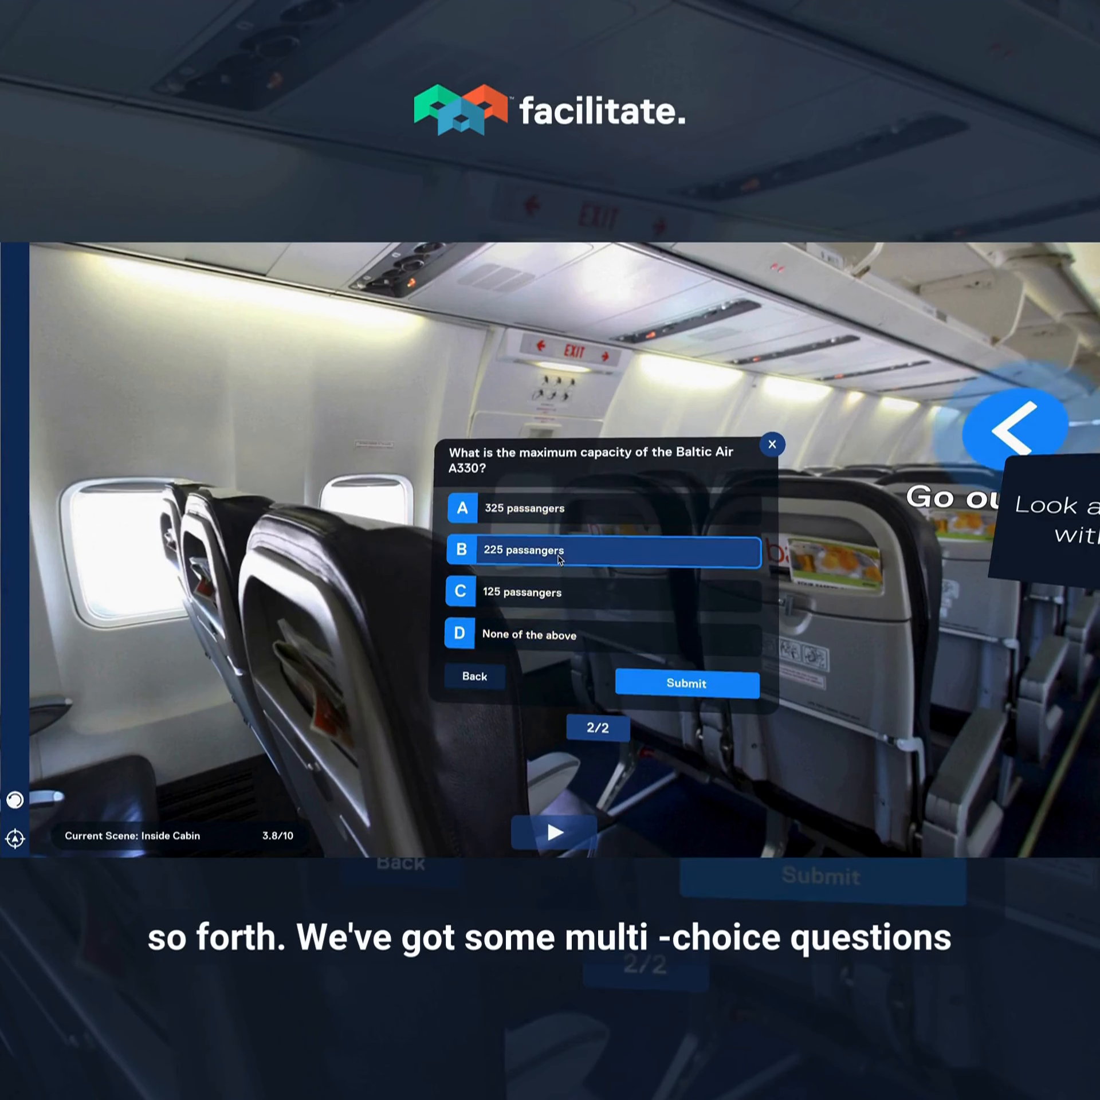
click(687, 684)
click(488, 677)
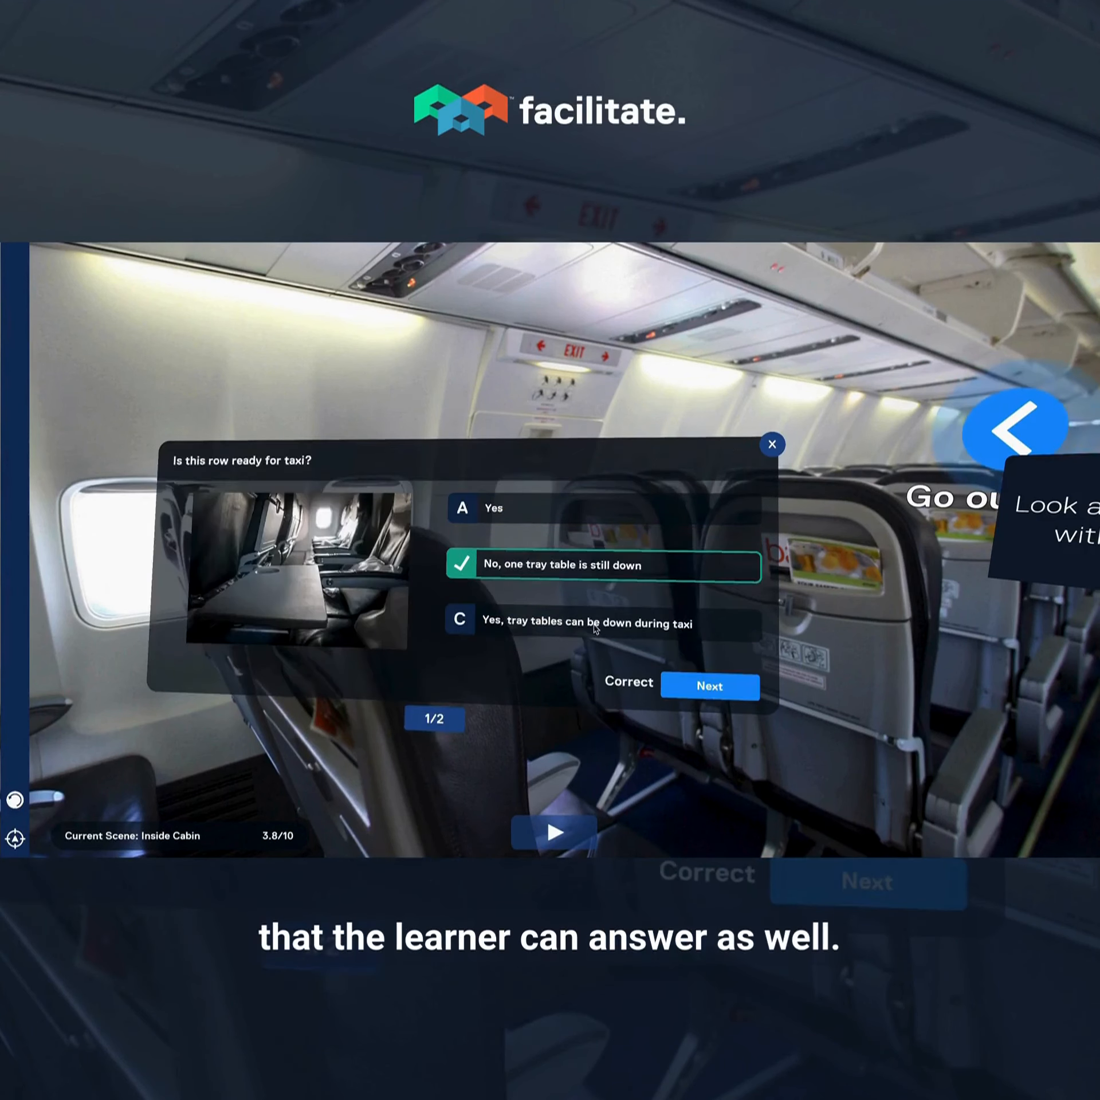
click(772, 444)
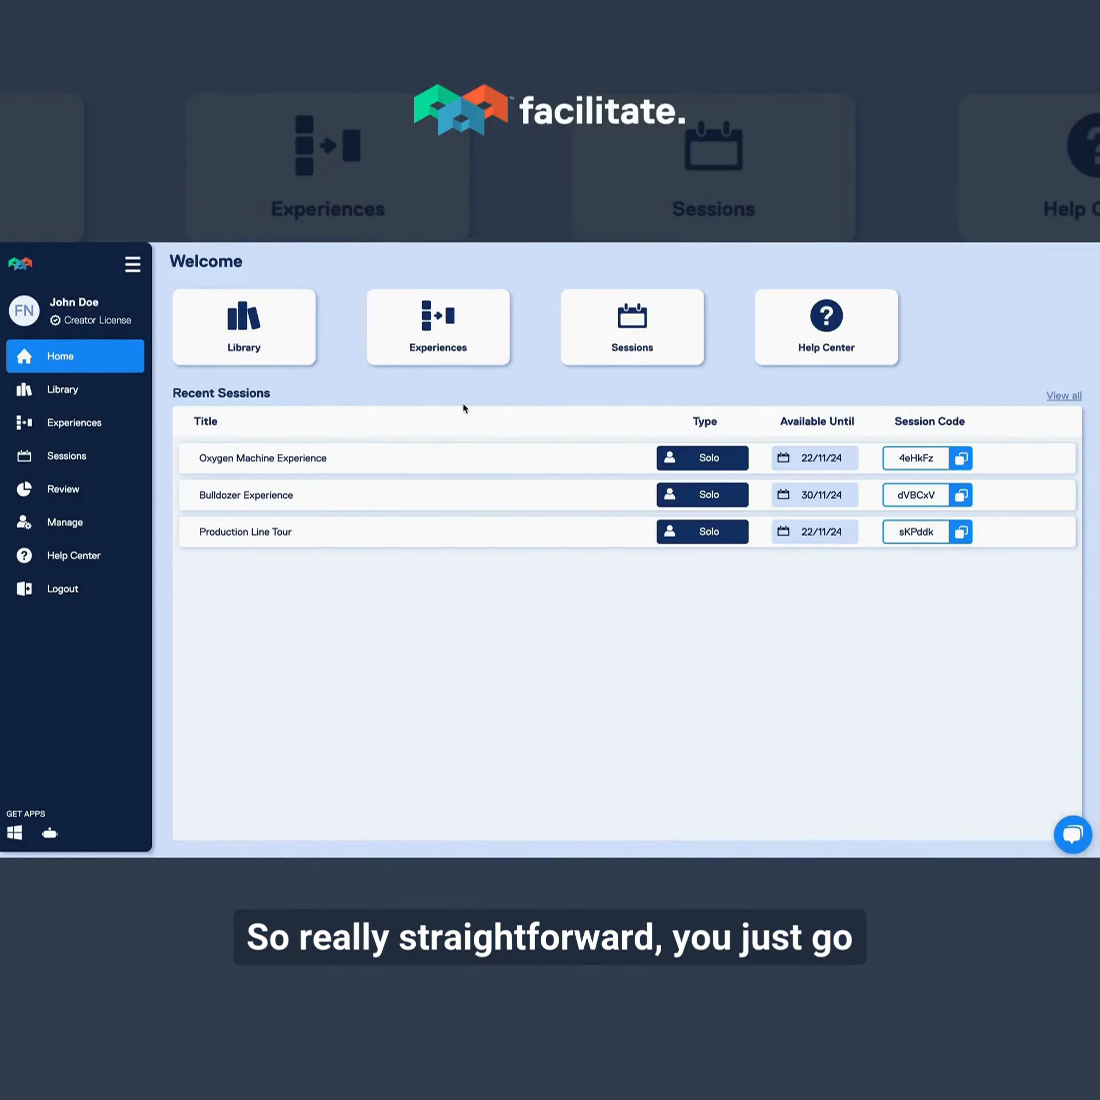
Start a new 360 scenario from the library and title the project "Aviation Tour".
click(63, 389)
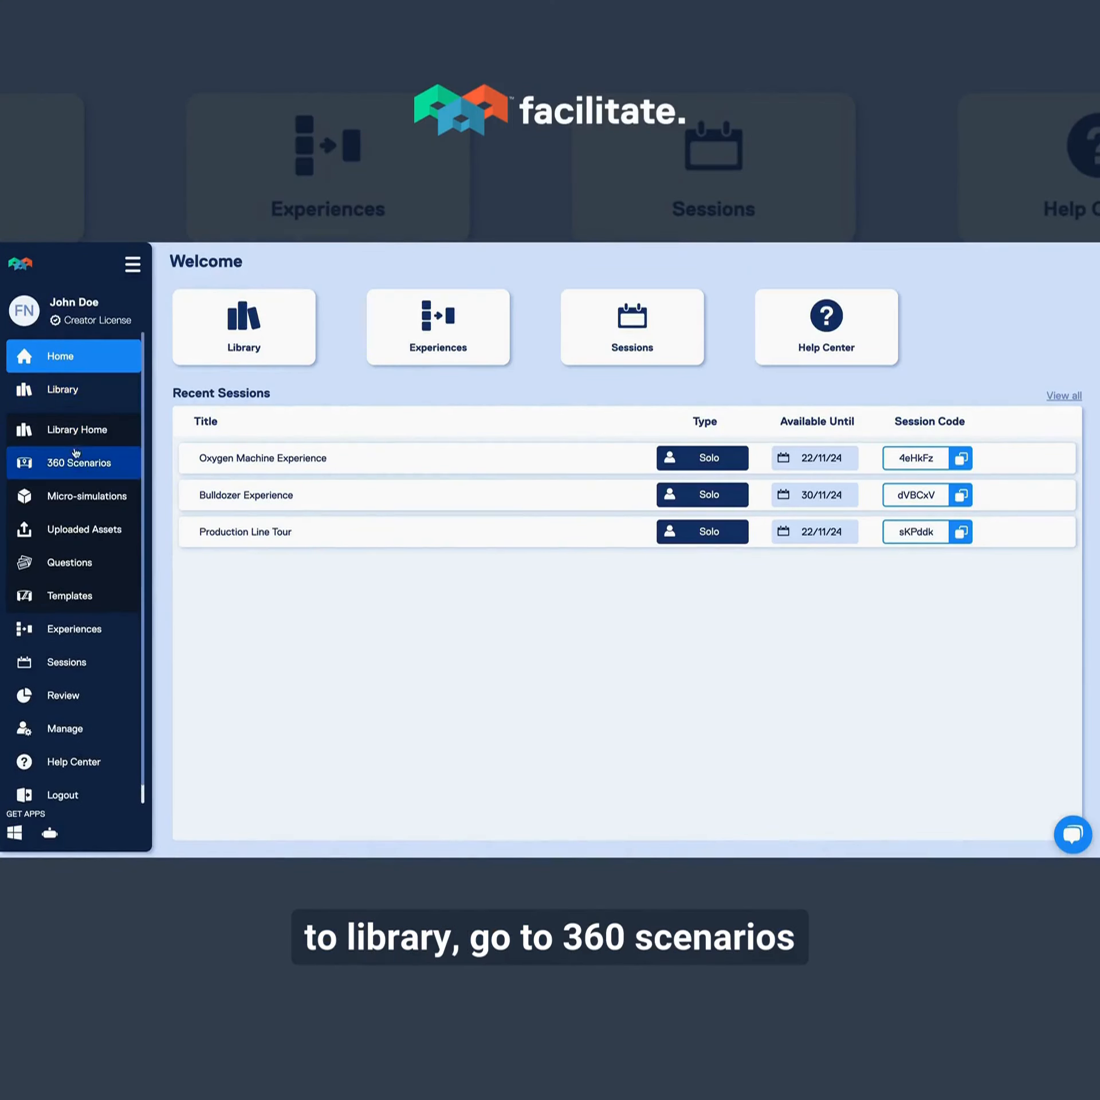
click(75, 463)
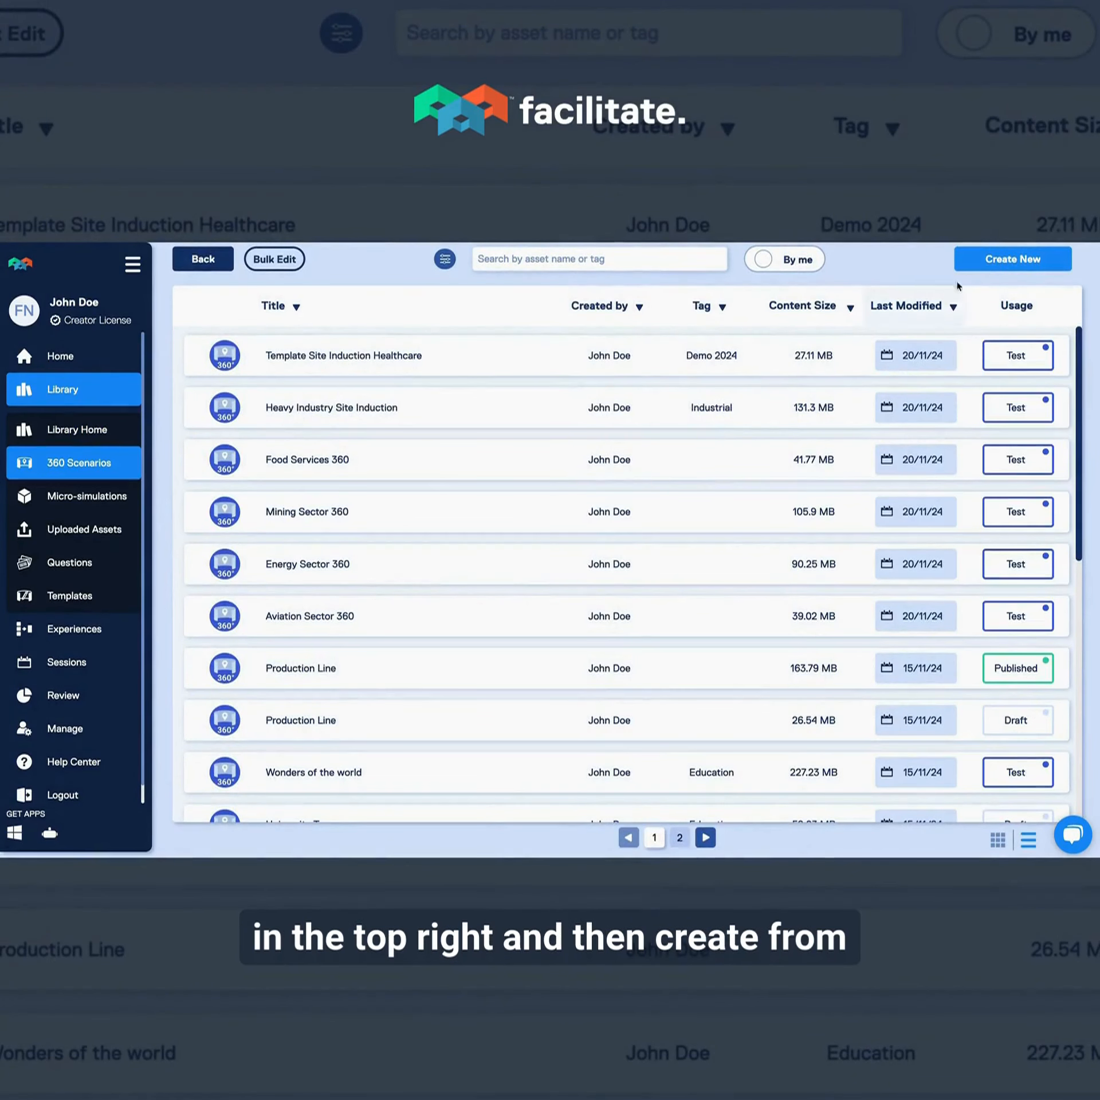
click(981, 265)
click(976, 291)
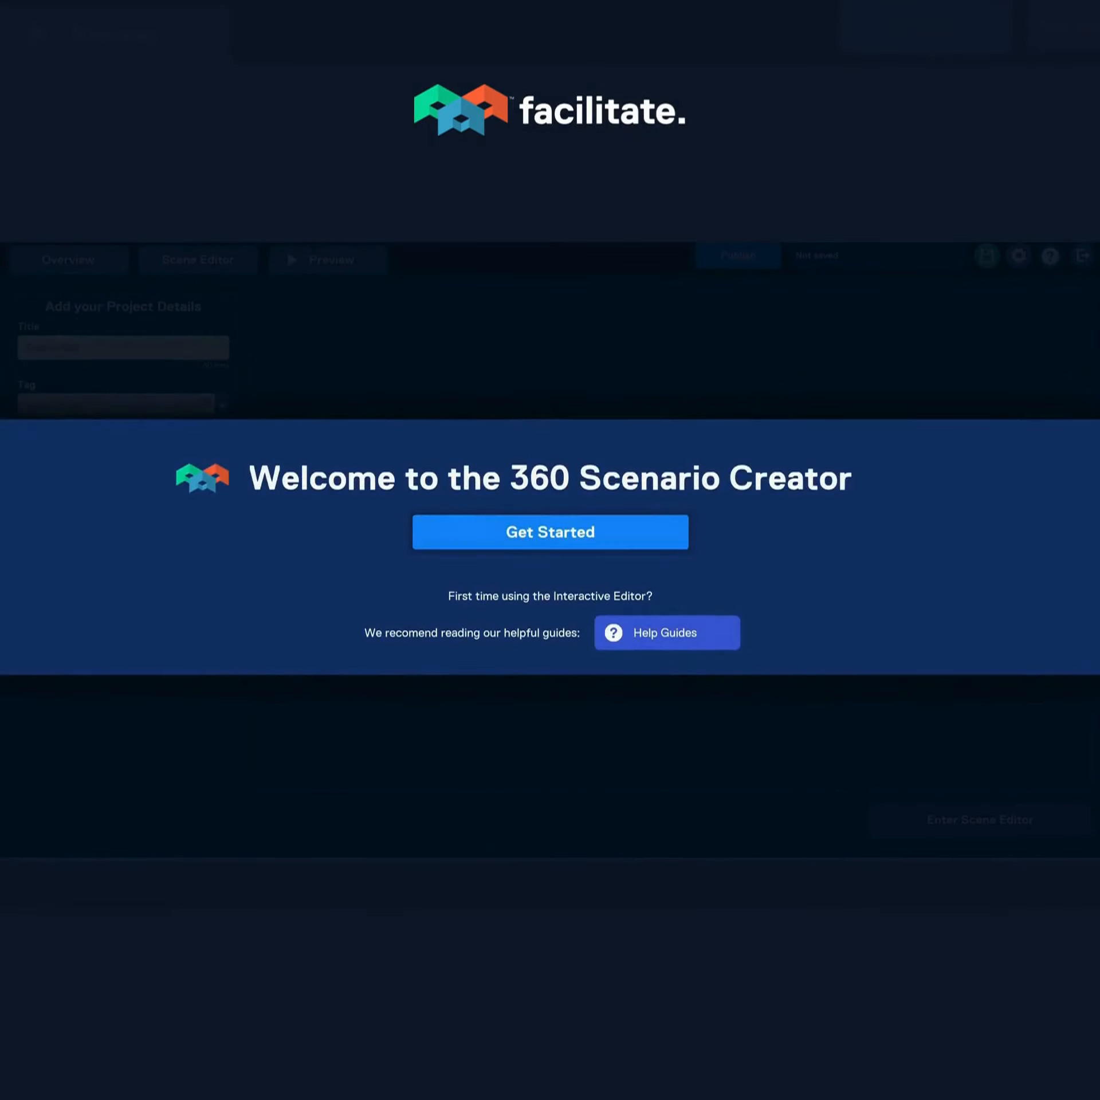
click(638, 544)
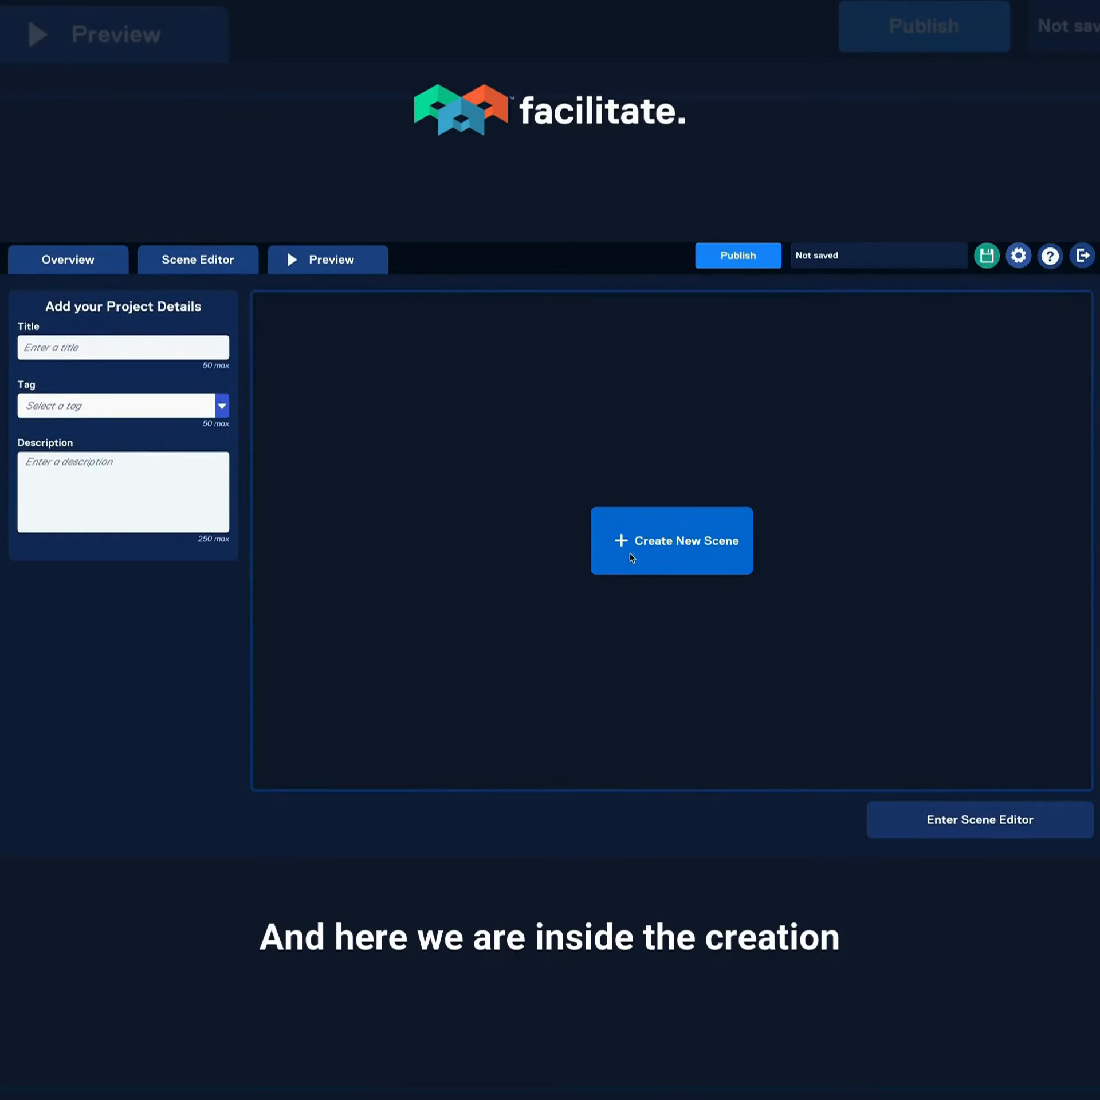
click(187, 355)
text(Aviation Tour)
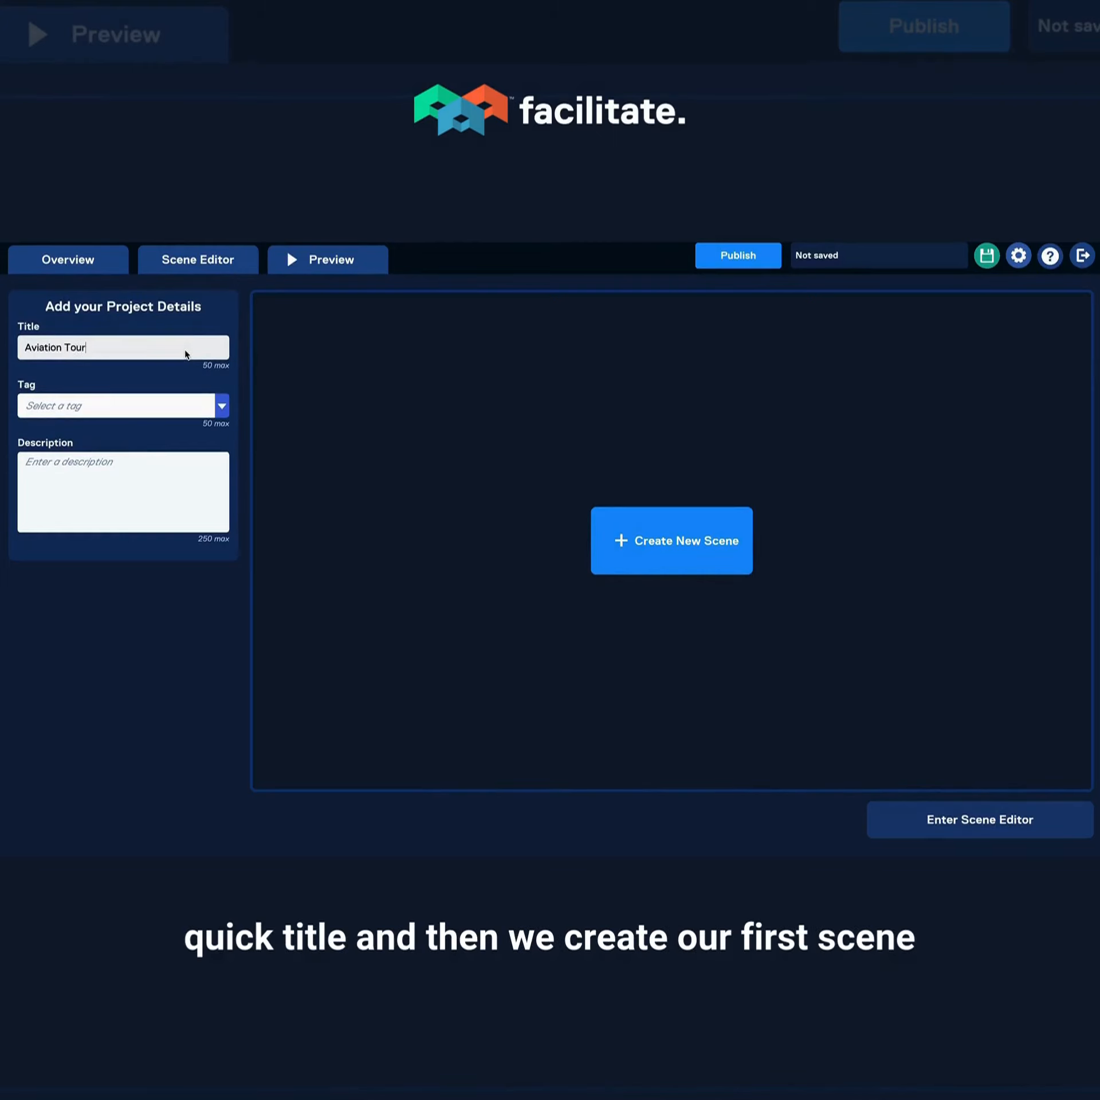
Create the first scene using the tarmac1 360 image from the asset library as its media.
click(636, 552)
click(638, 562)
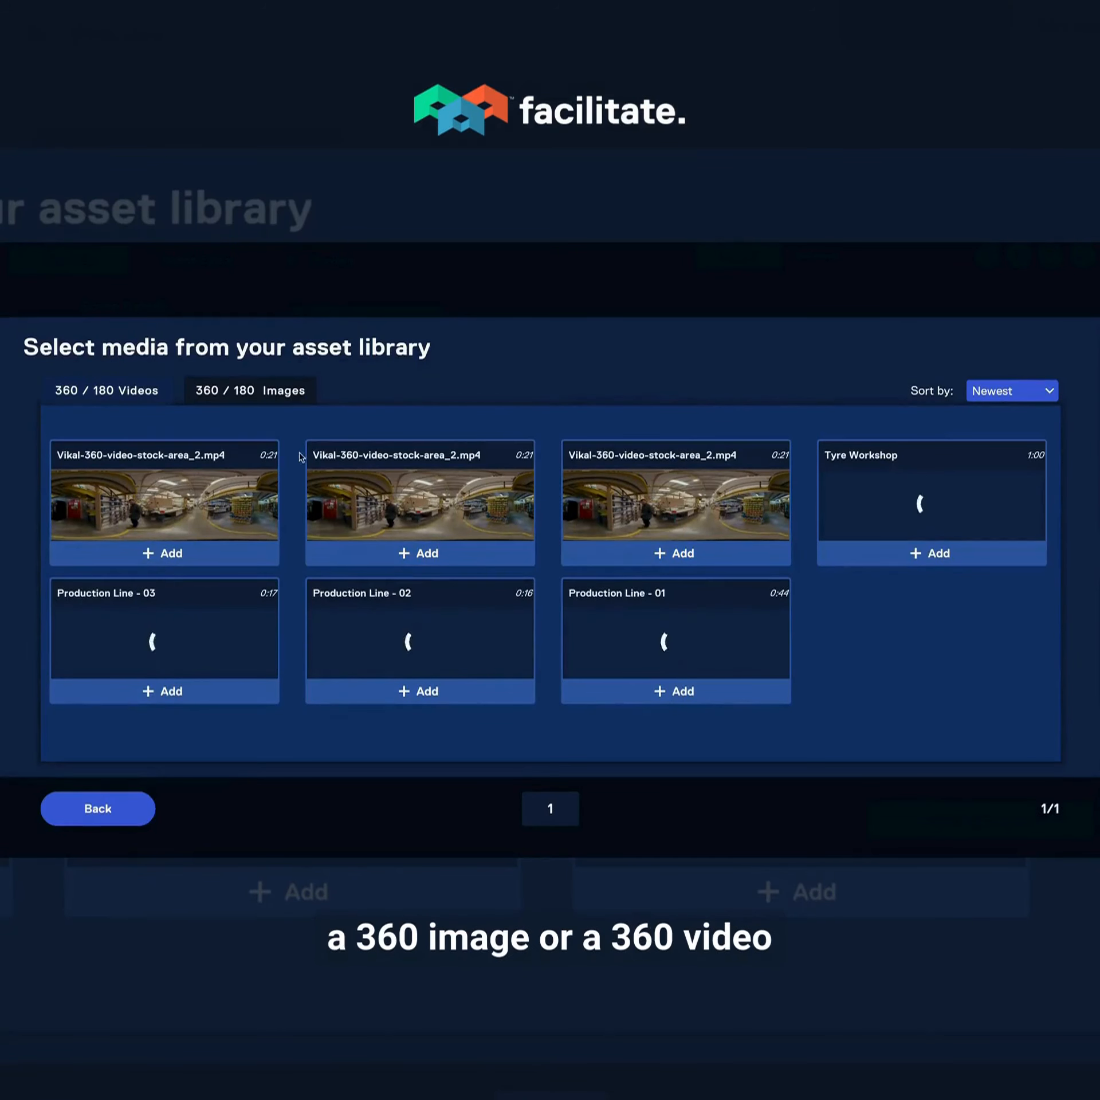
click(279, 399)
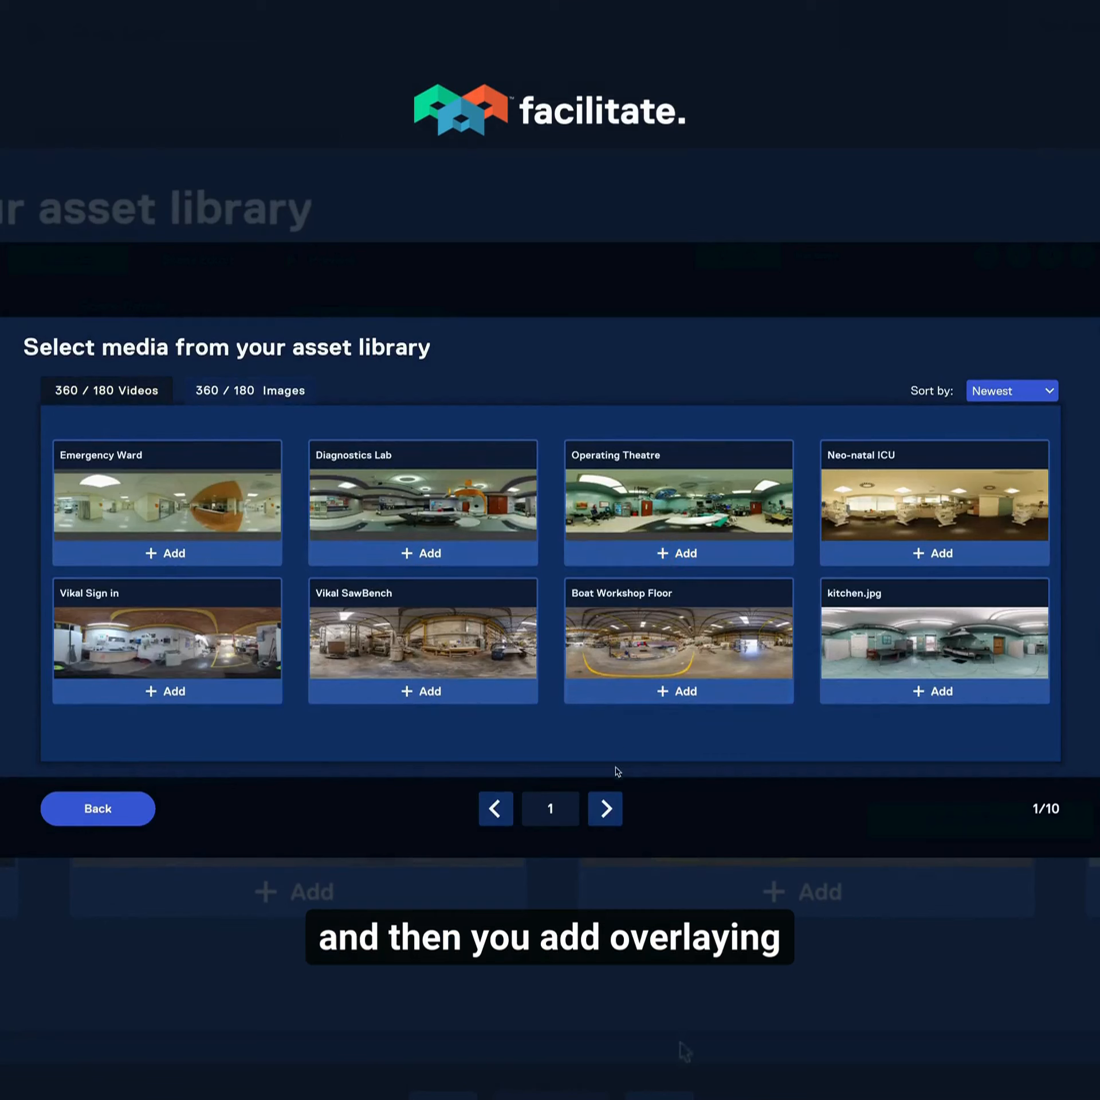
click(606, 807)
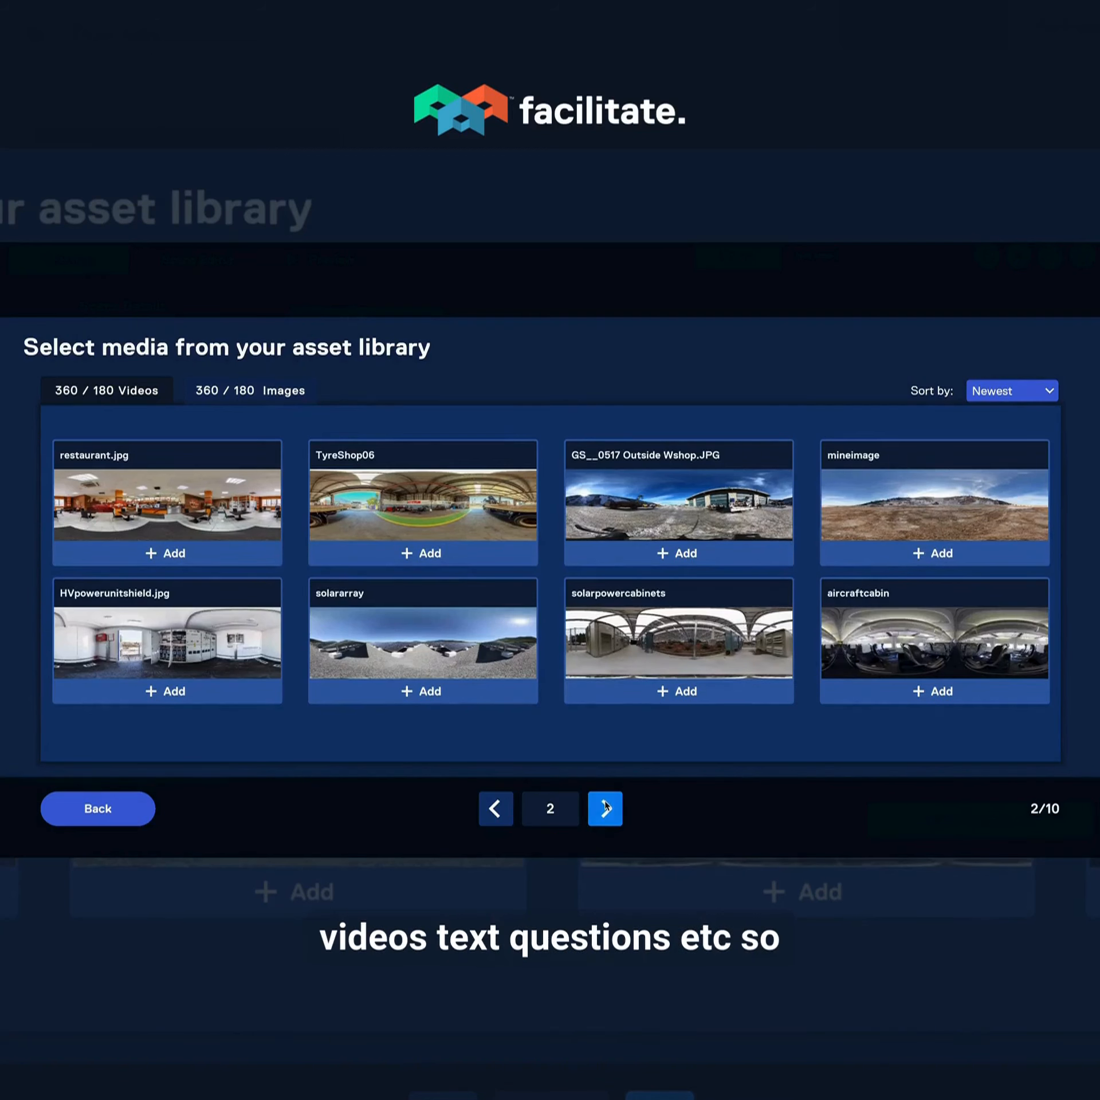
click(606, 807)
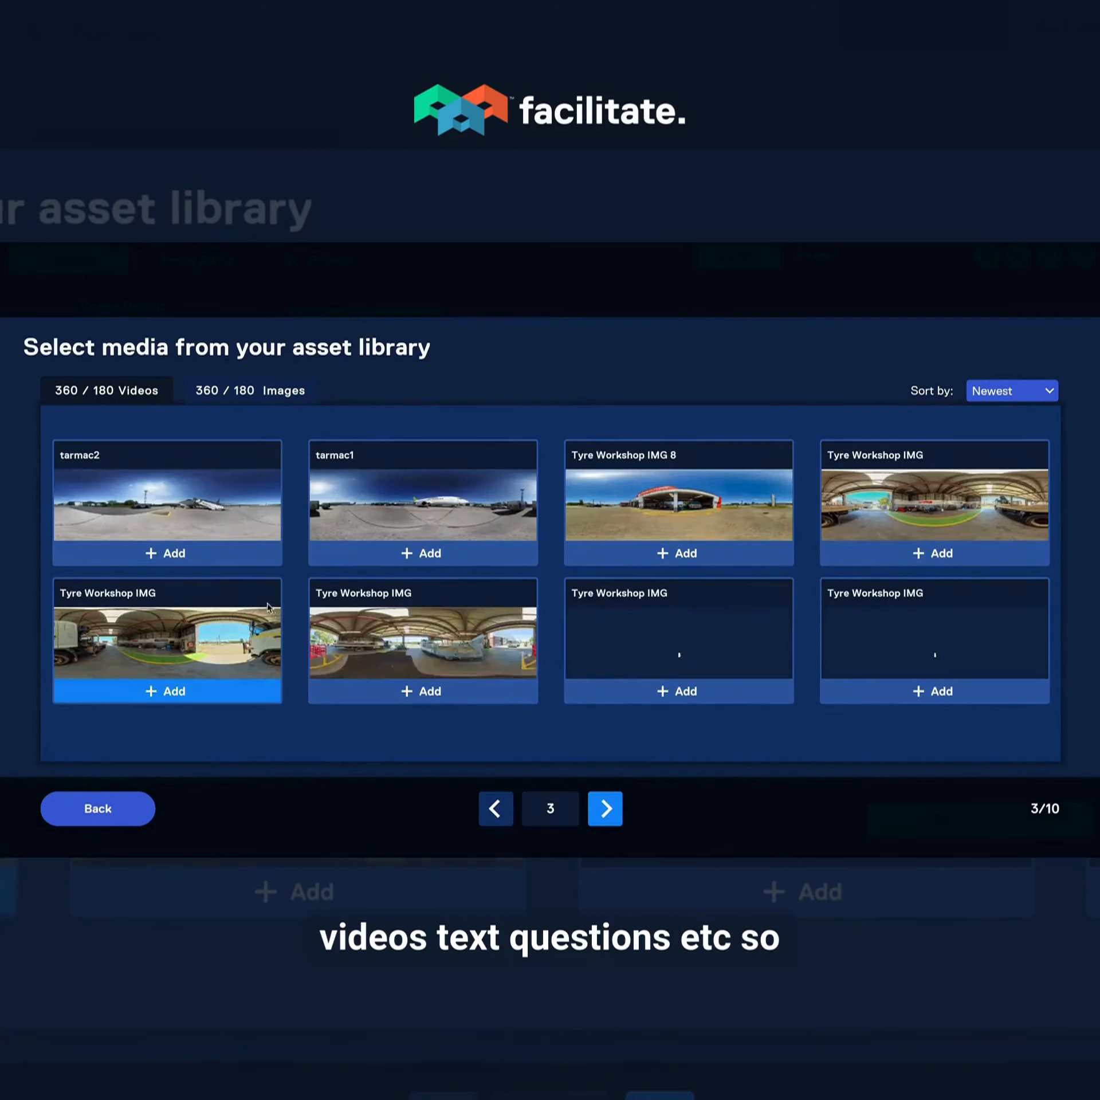
click(344, 553)
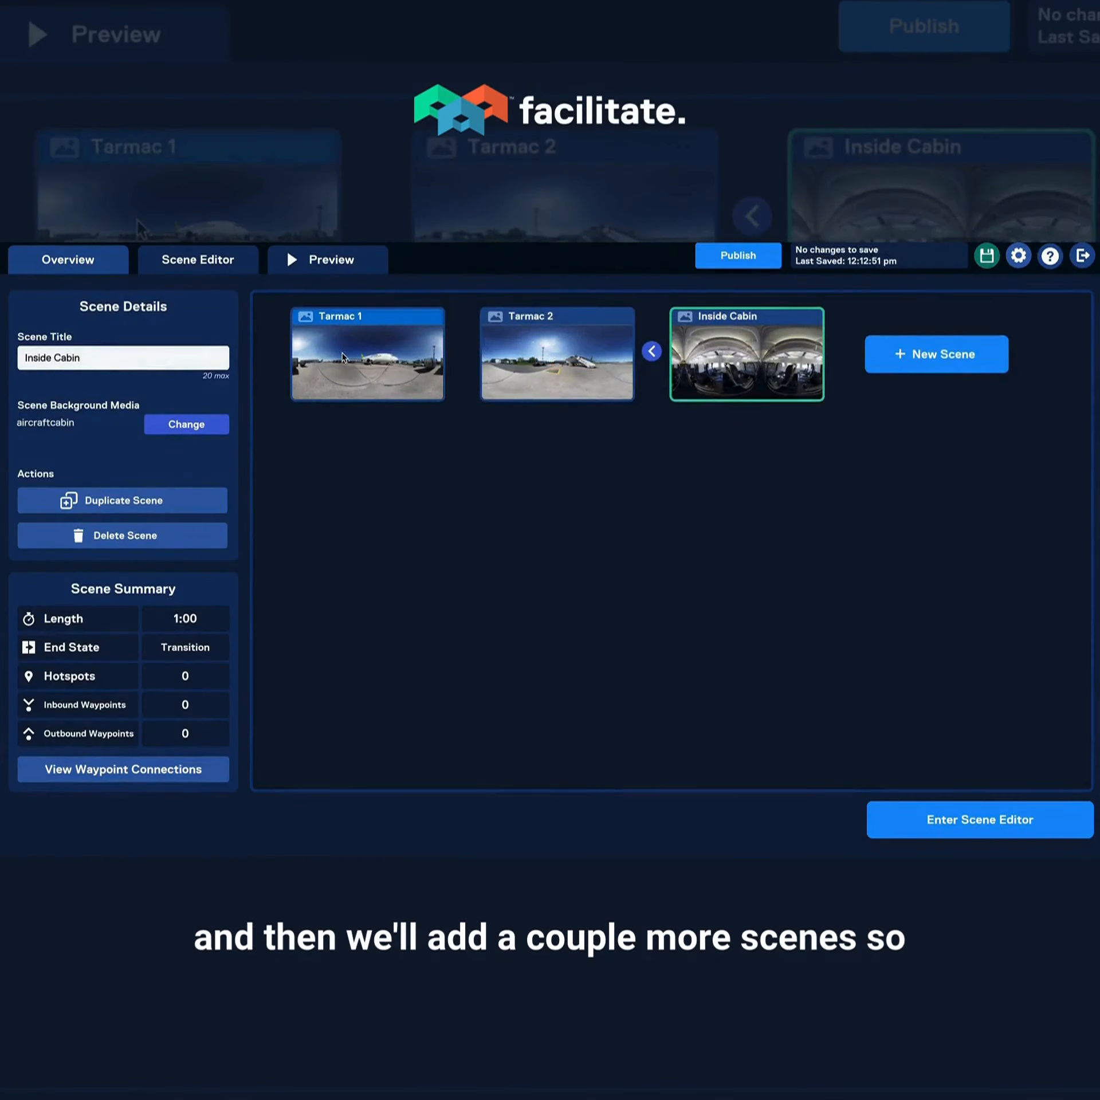
Open the Tarmac 1 scene for editing and add a text hotspot on the tarmac between the fuel truck and the aircraft's engine.
click(342, 357)
double_click(342, 357)
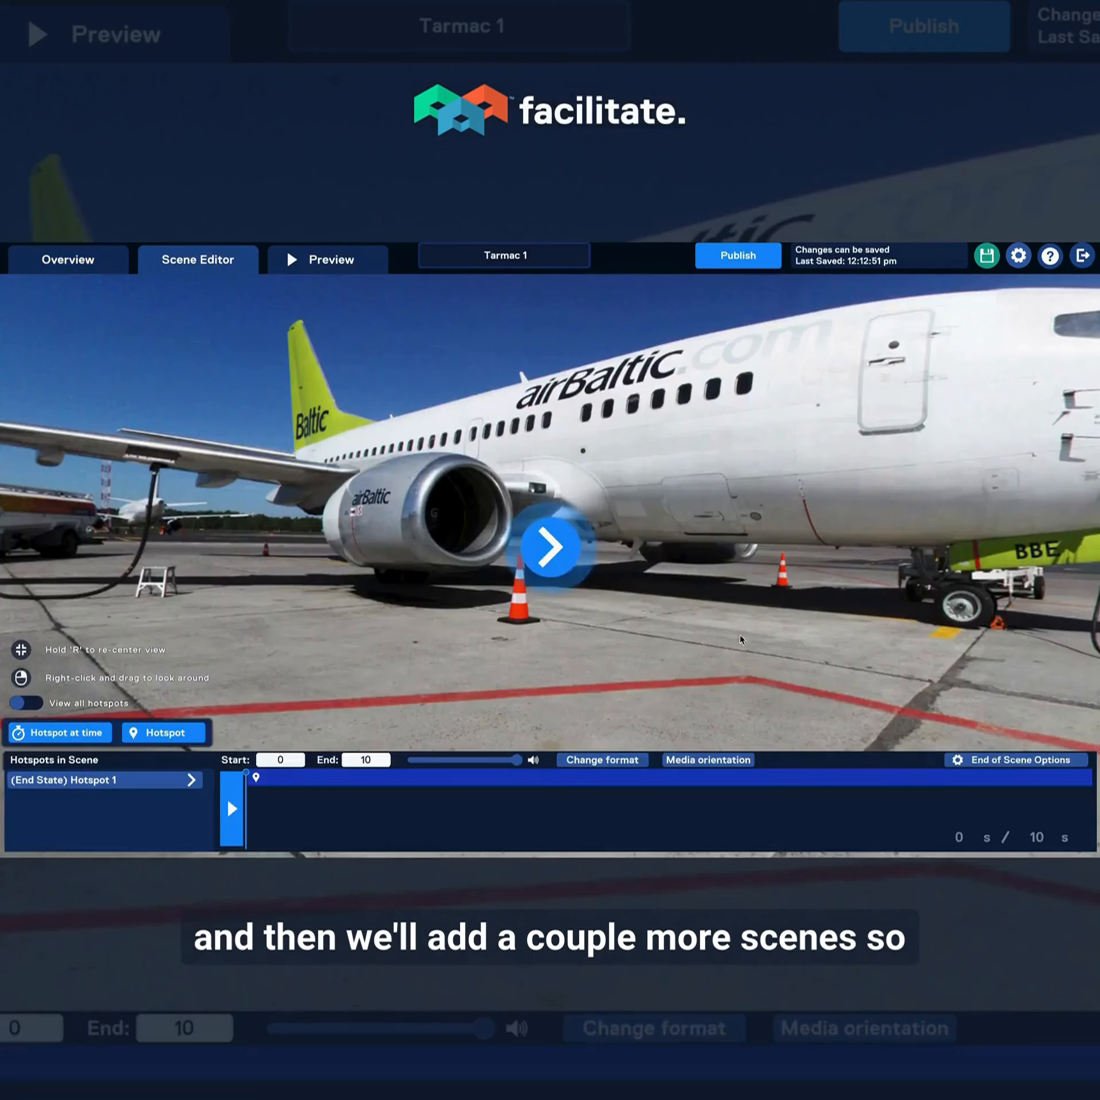
drag(723, 651, 638, 657)
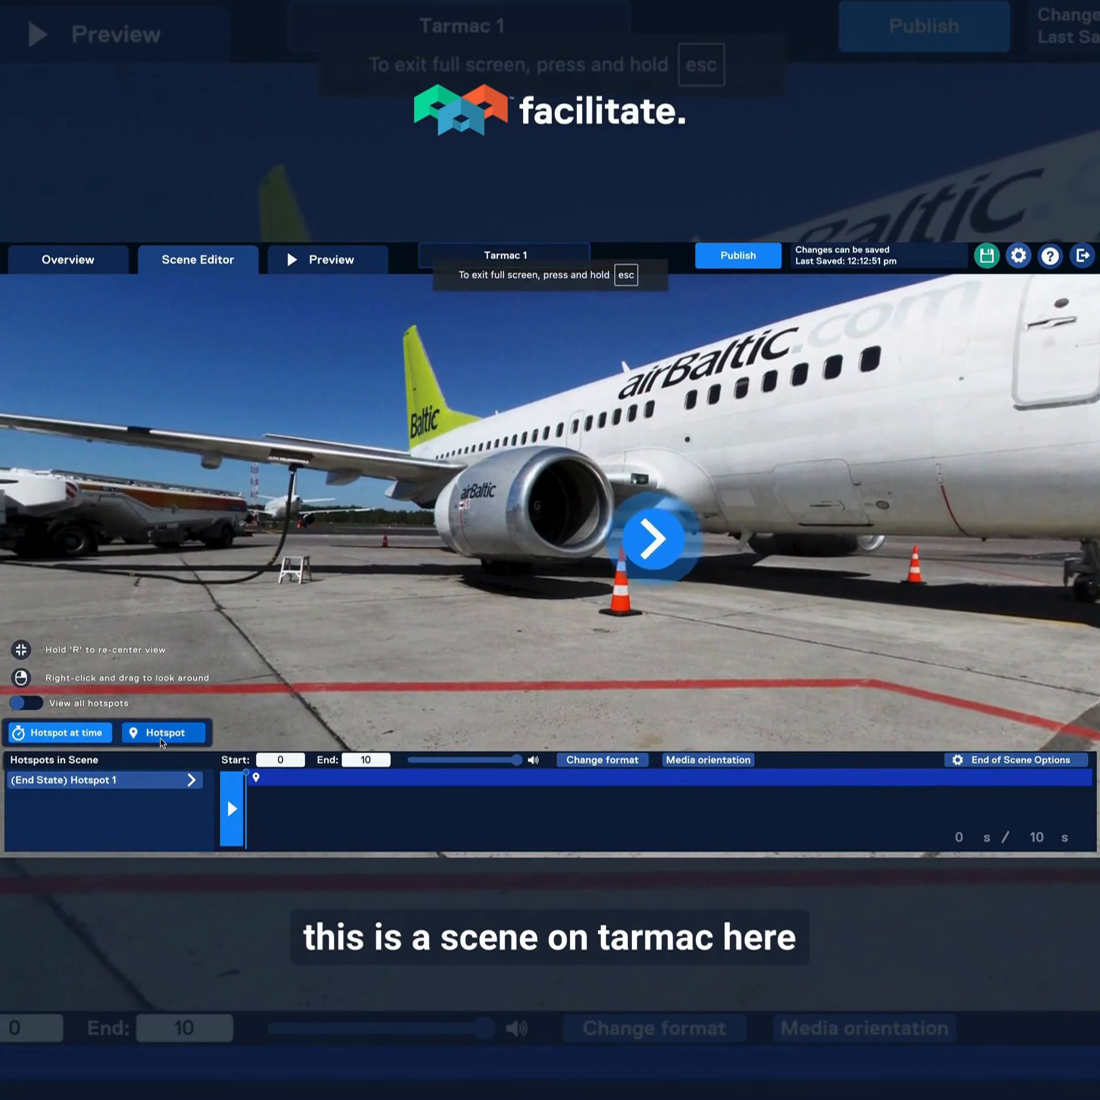
click(162, 736)
drag(547, 554, 390, 564)
drag(459, 565, 422, 555)
click(925, 340)
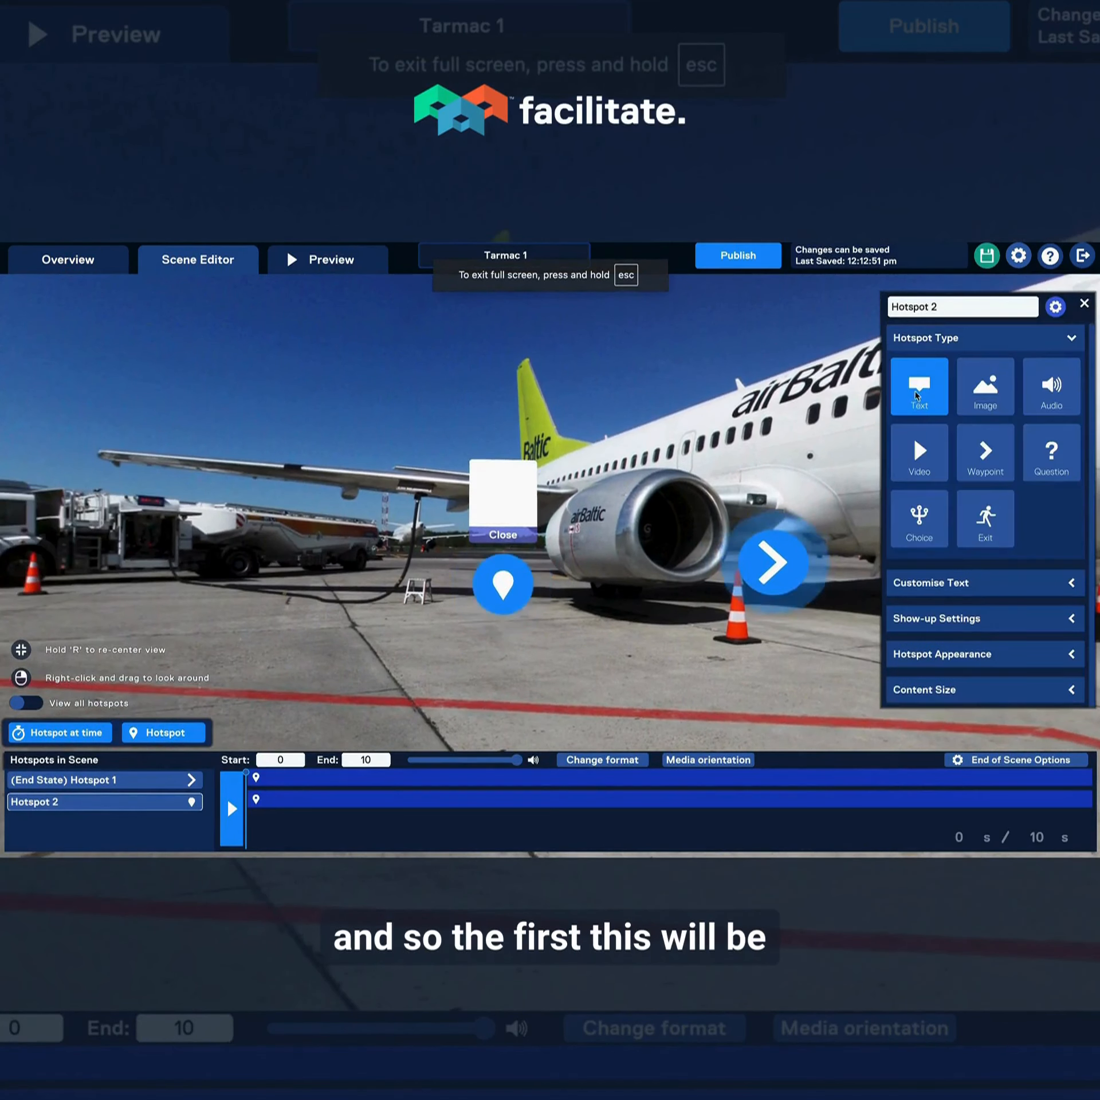
click(915, 399)
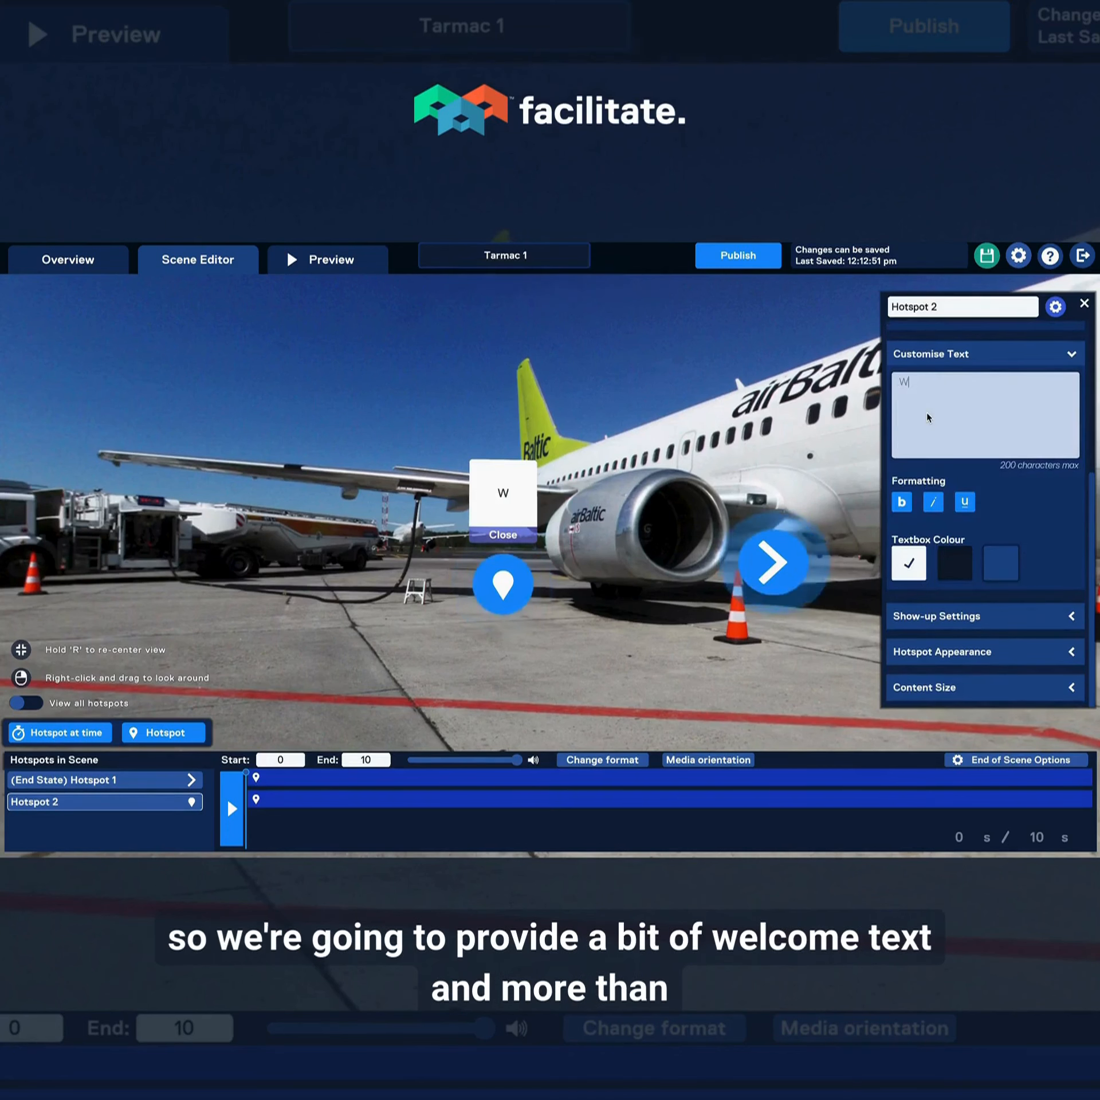
Enter "Welcome to the Ground Operations Orientation." as the hotspot's text, followed by a blank line.
text(Welcome to the )
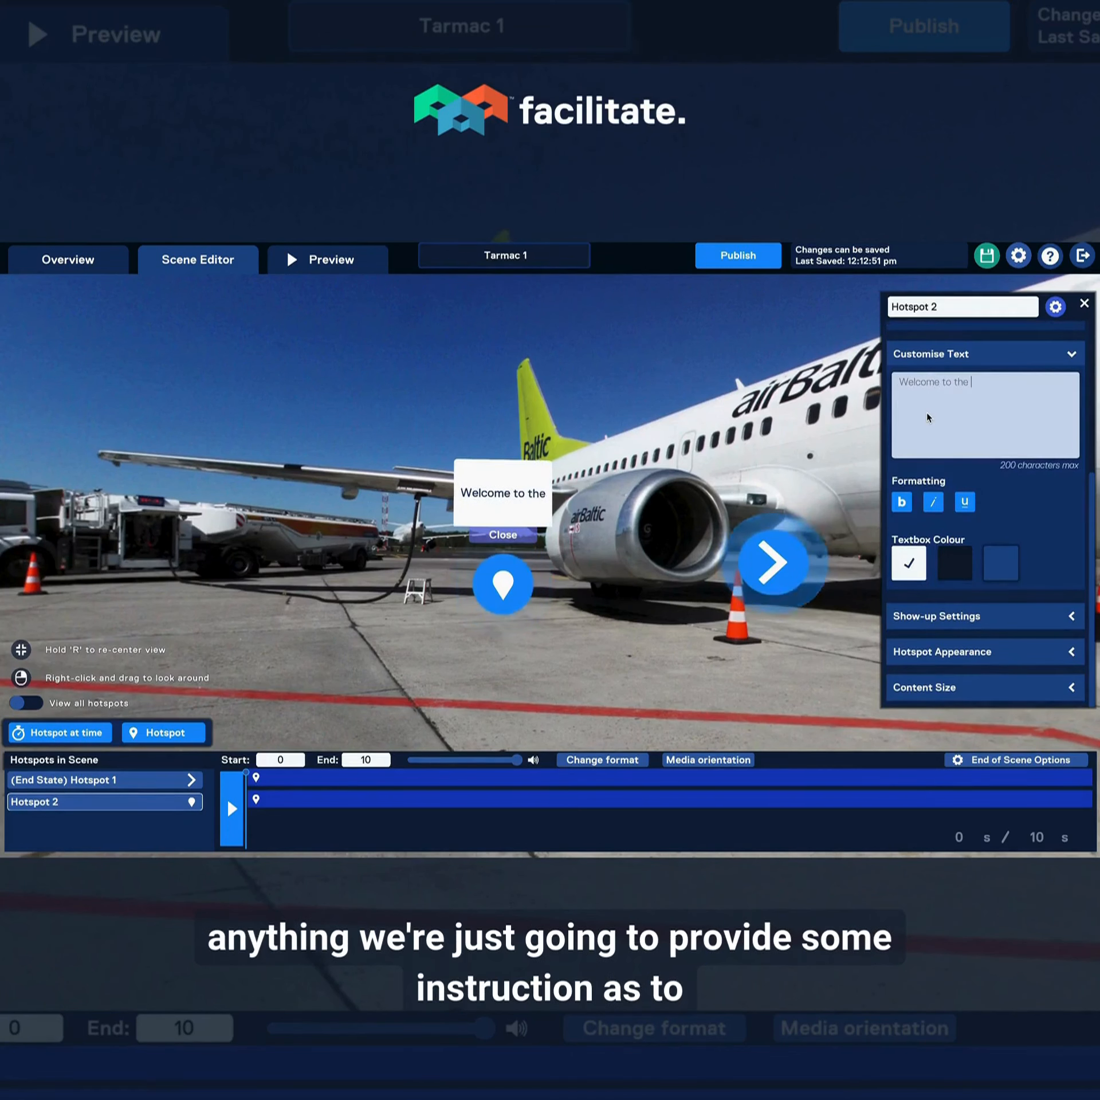
text(Ground Ope)
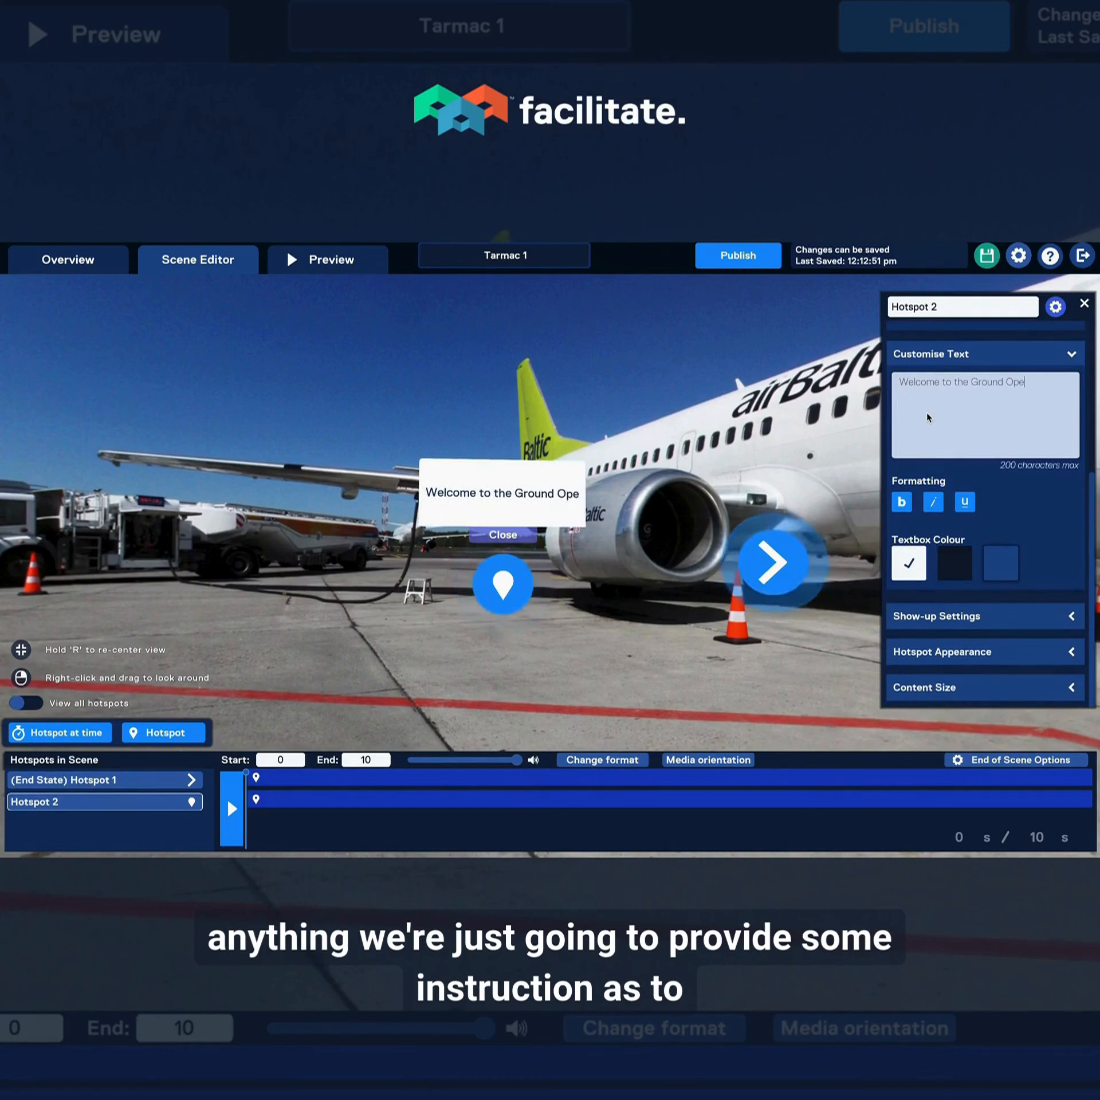
text(rations Orientation)
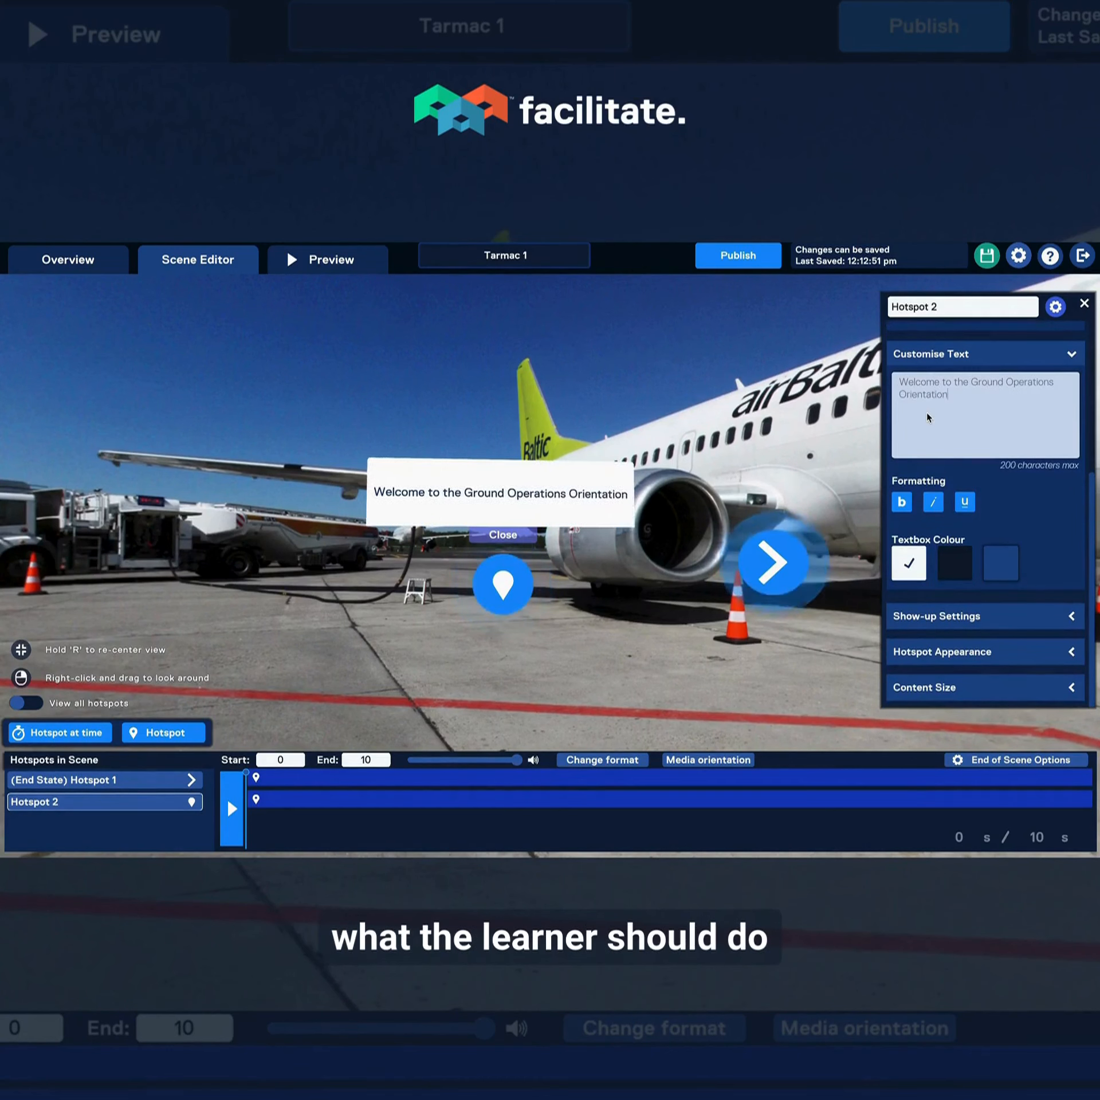
text(.)
key(Return)
key(Return)
Add "Have a look around and familirize yourself with the layout and equipment." to the hotspot text, breaking before "with", and make the textbox black.
text(Ha)
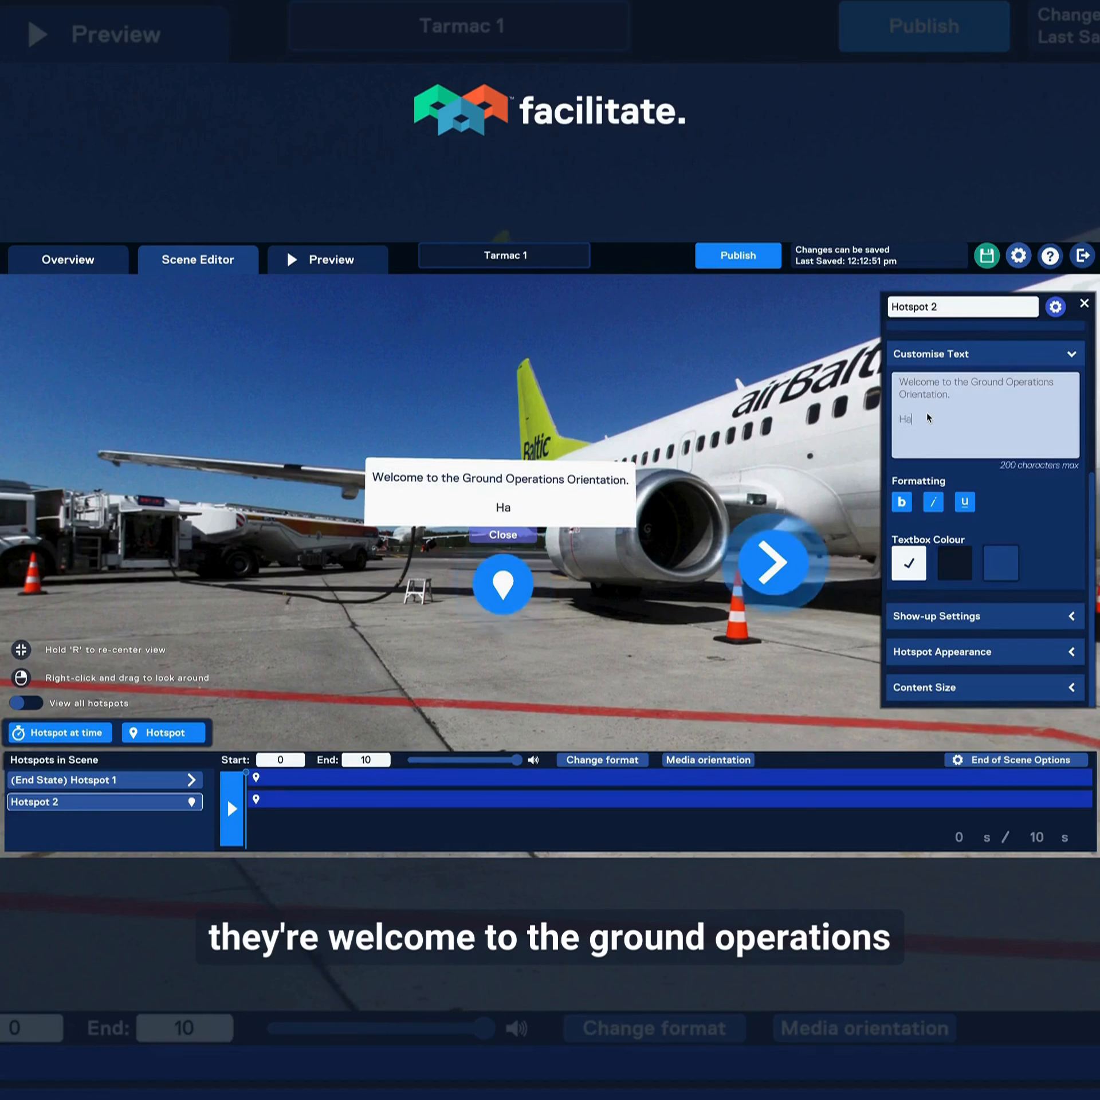
text(ve a look around and f)
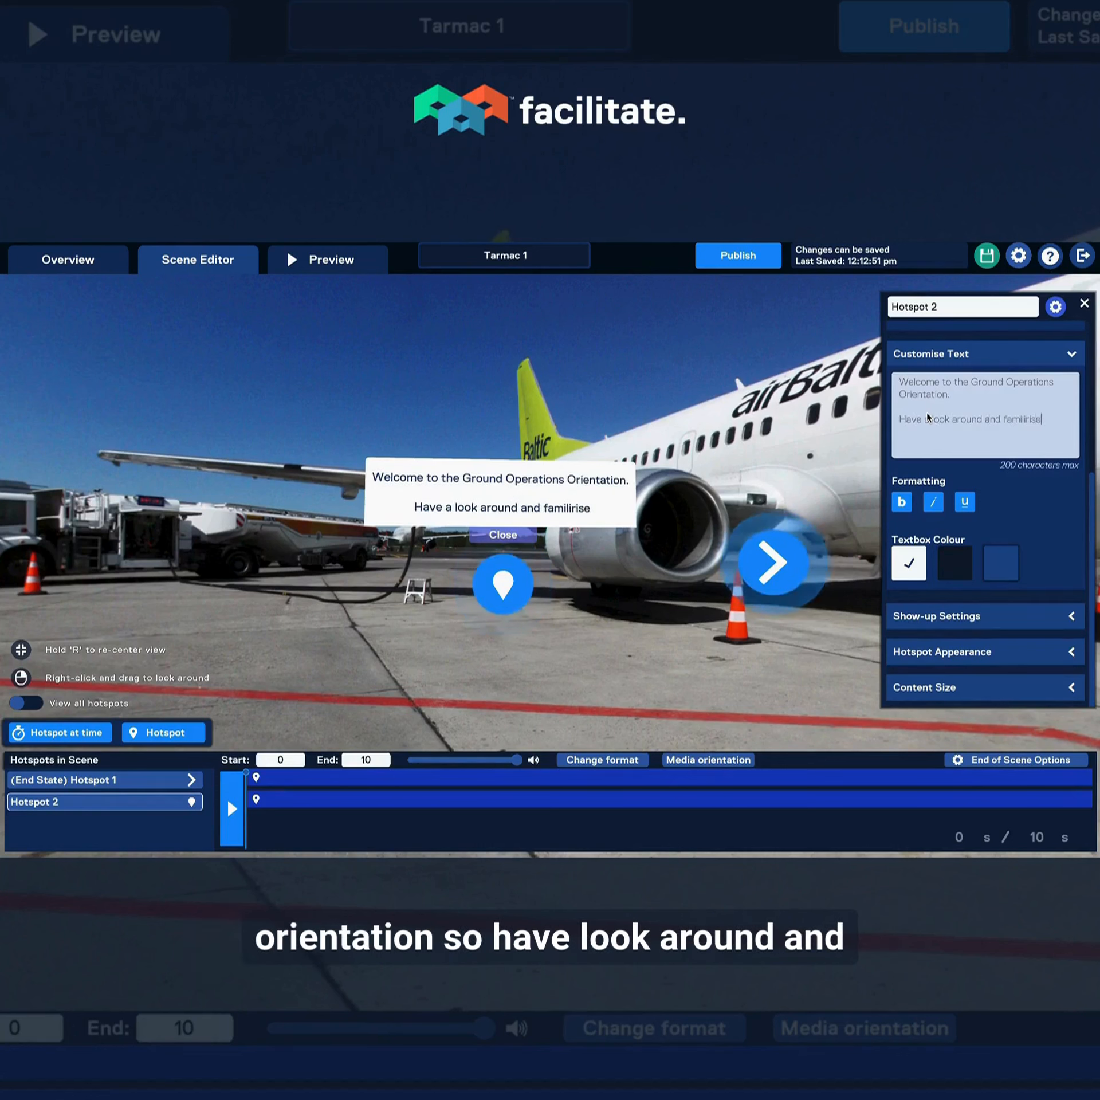
text(amilirise)
key(BackSpace)
key(BackSpace)
text(ze you)
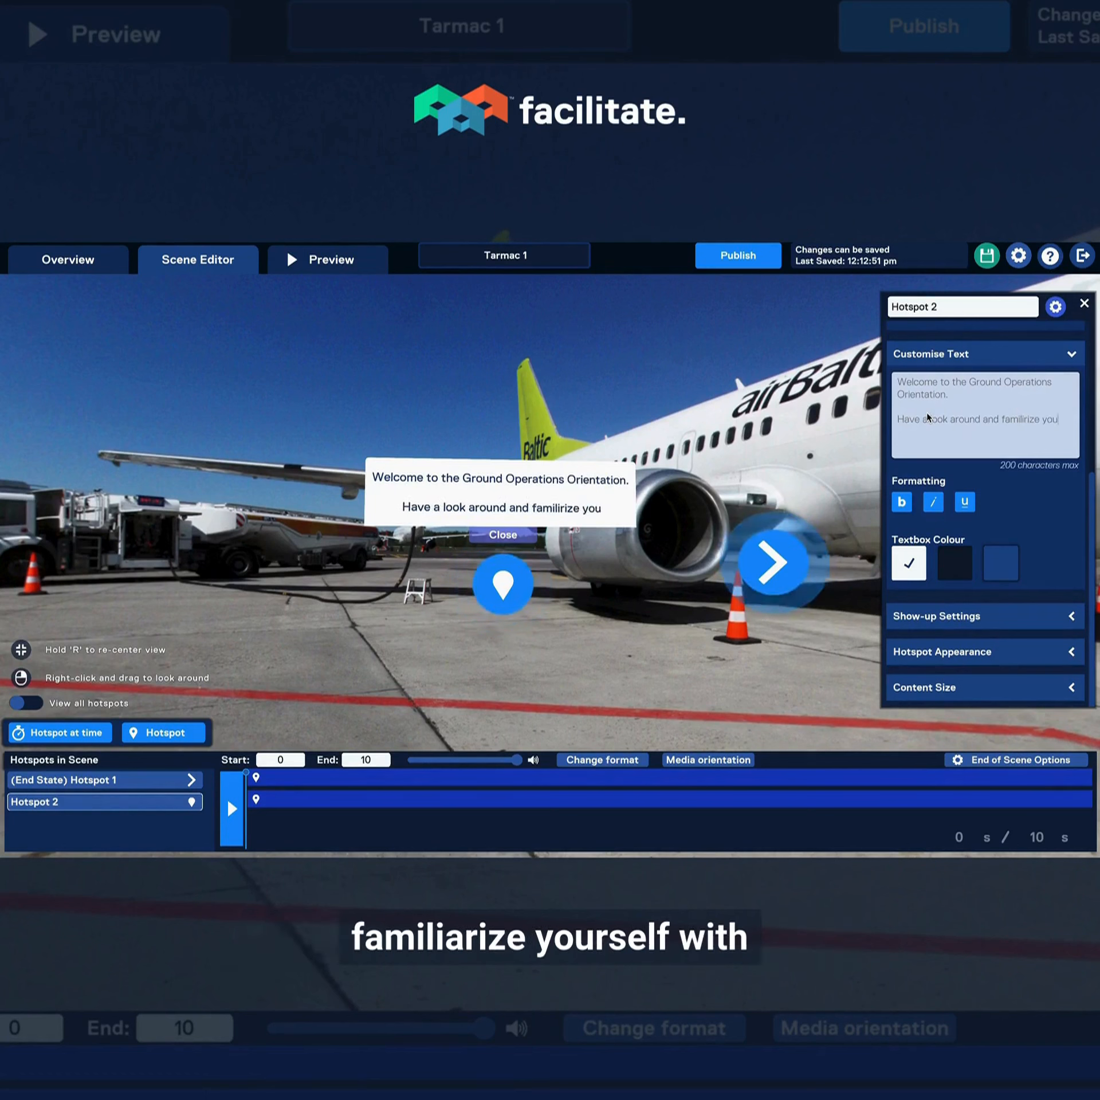
text(rself)
key(Return)
text(with the)
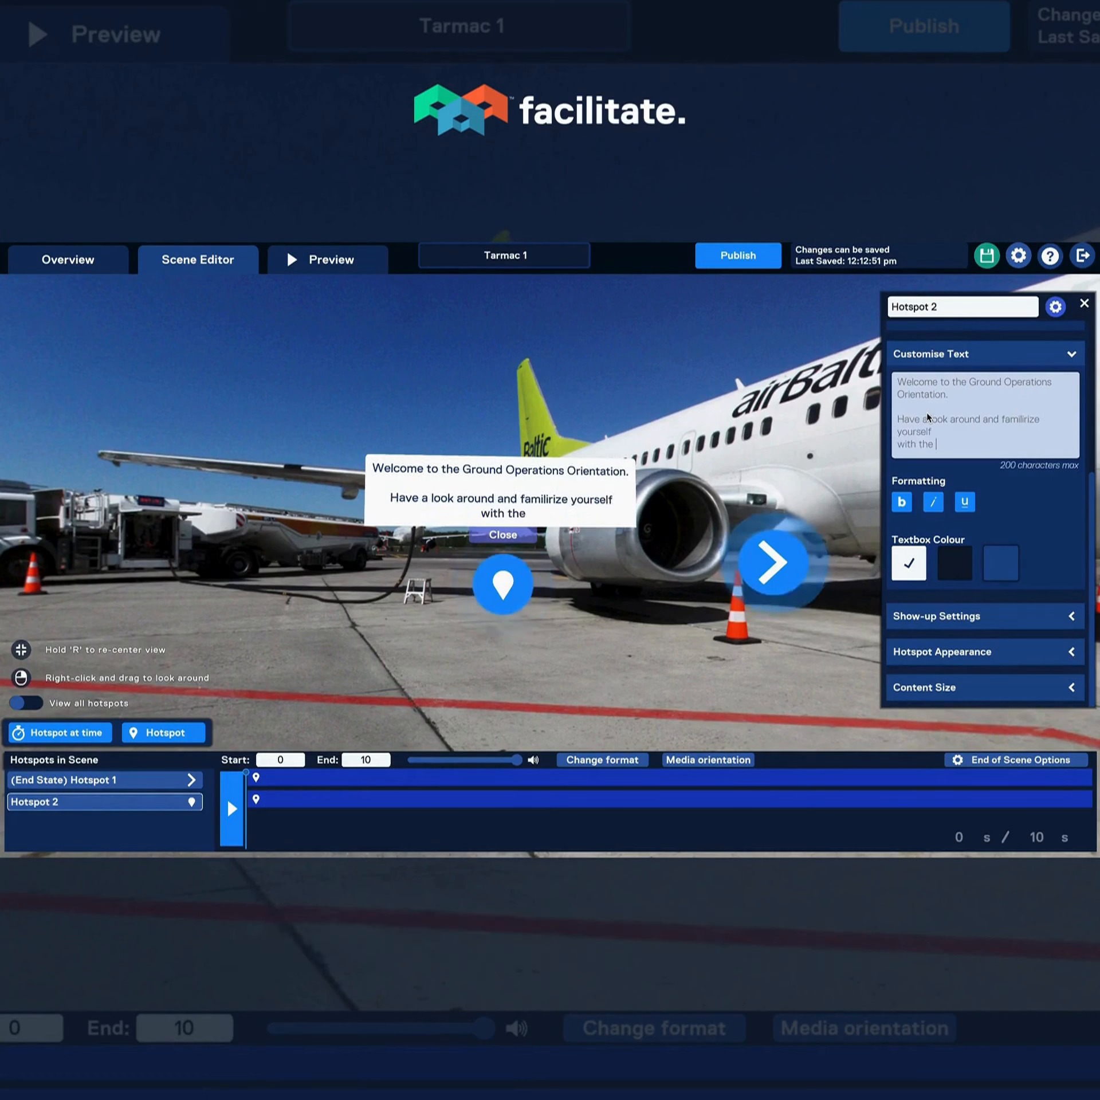
text( layout and equipment.)
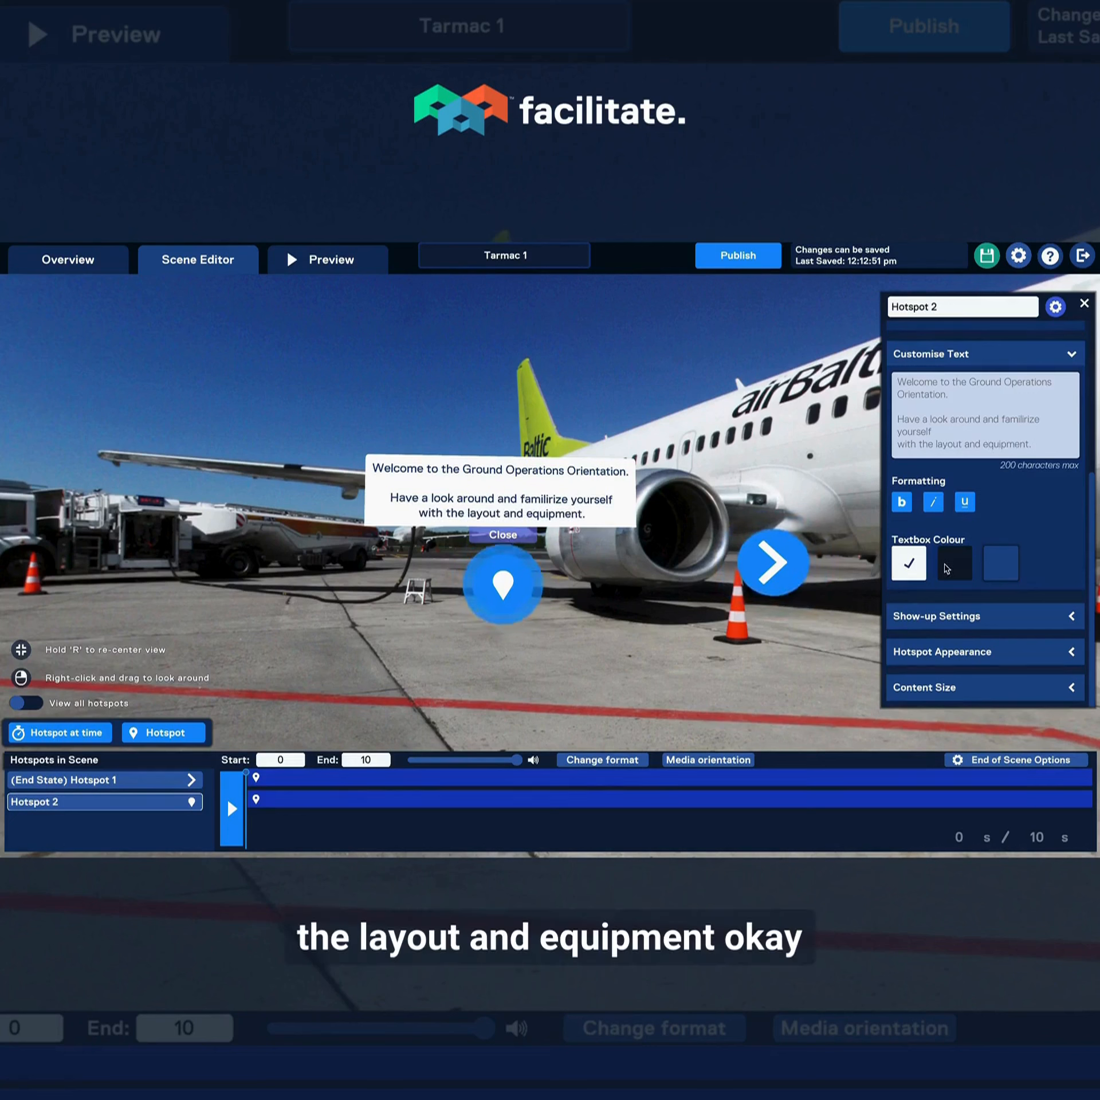
click(947, 566)
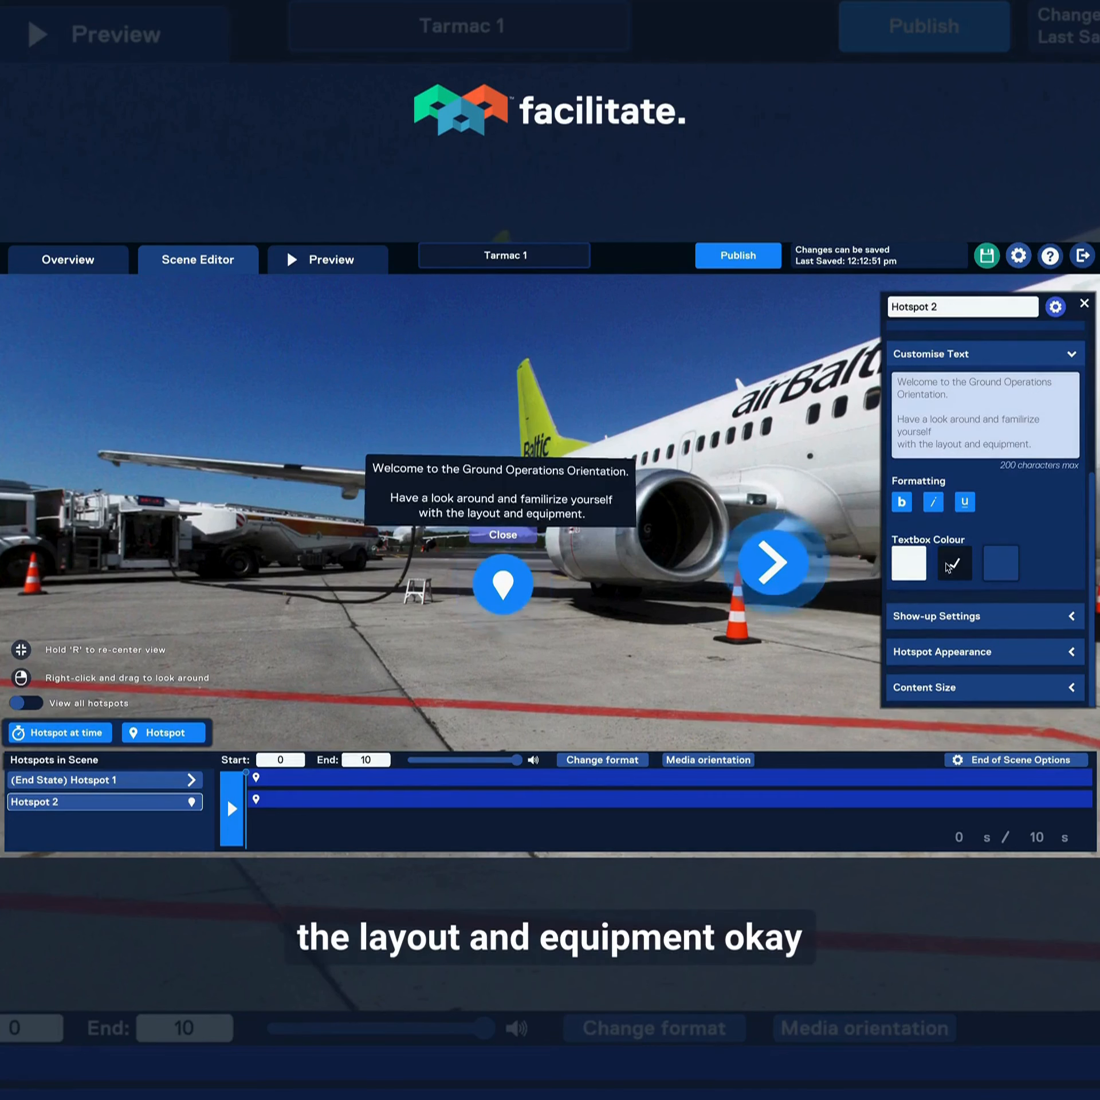
Set the welcome text hotspot to overlay and move its text box higher, beside the aircraft's engine.
click(942, 355)
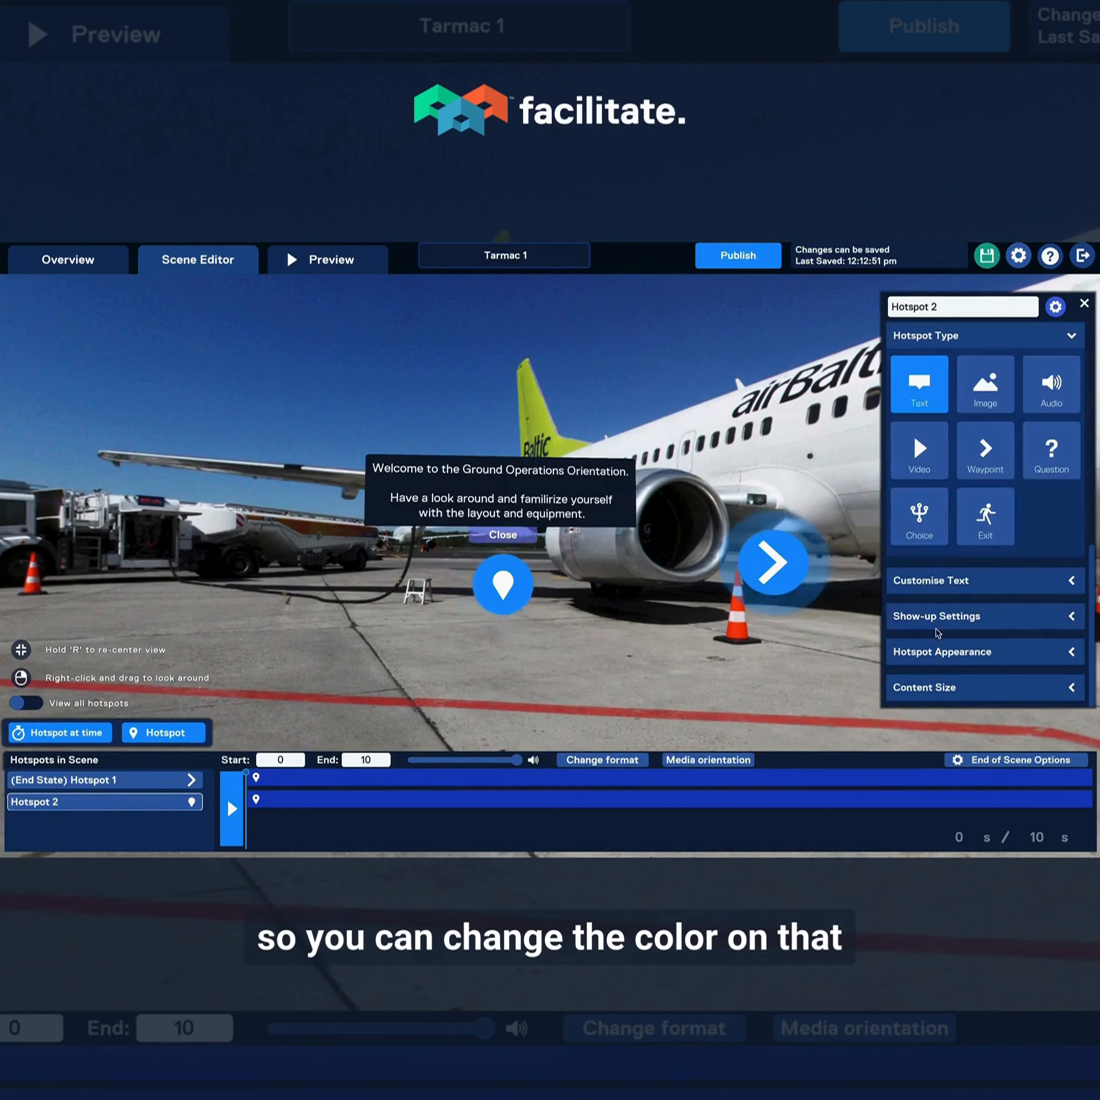
click(930, 342)
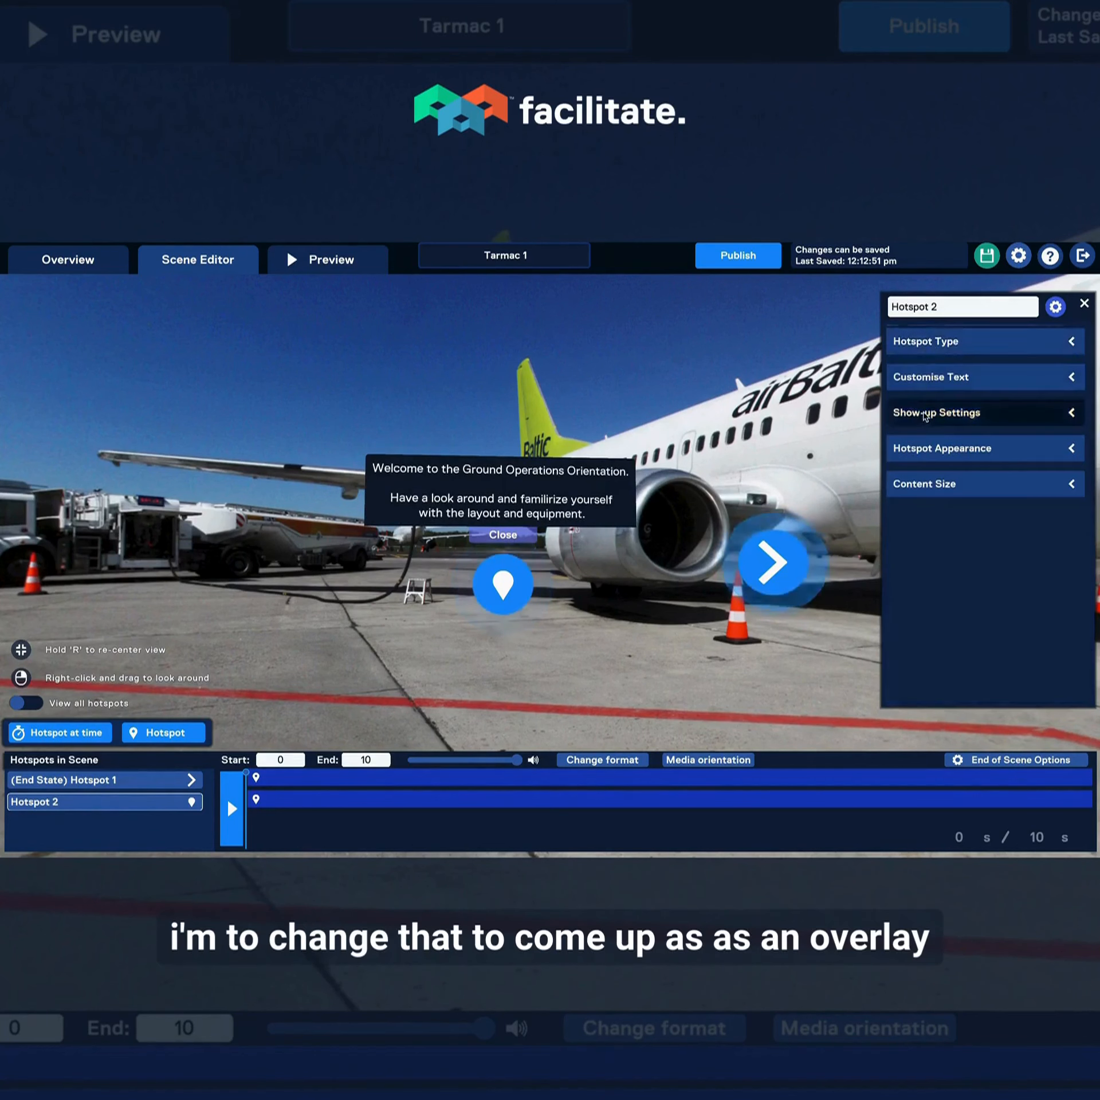
click(924, 414)
click(969, 389)
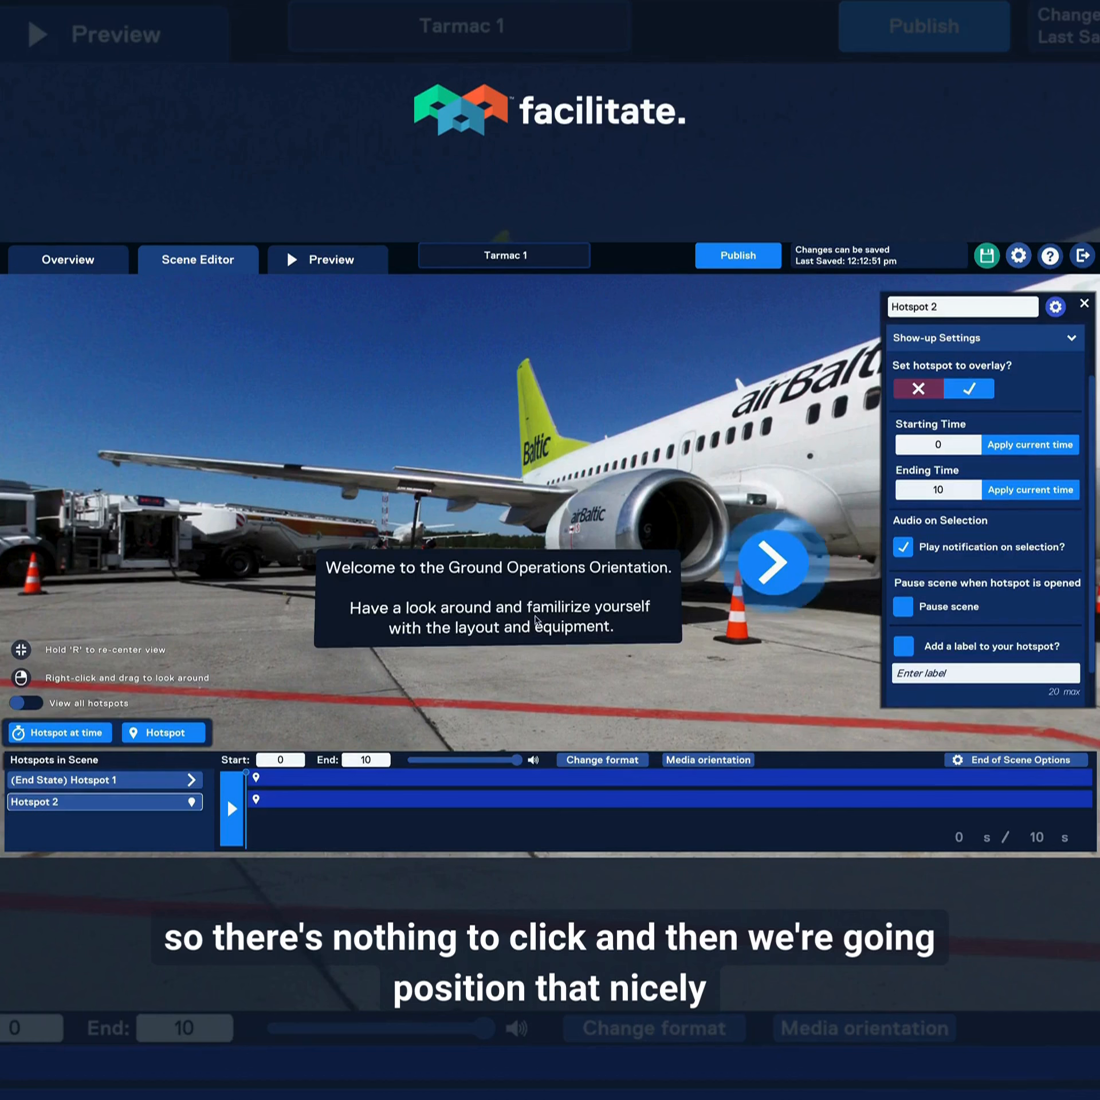
drag(509, 595, 475, 523)
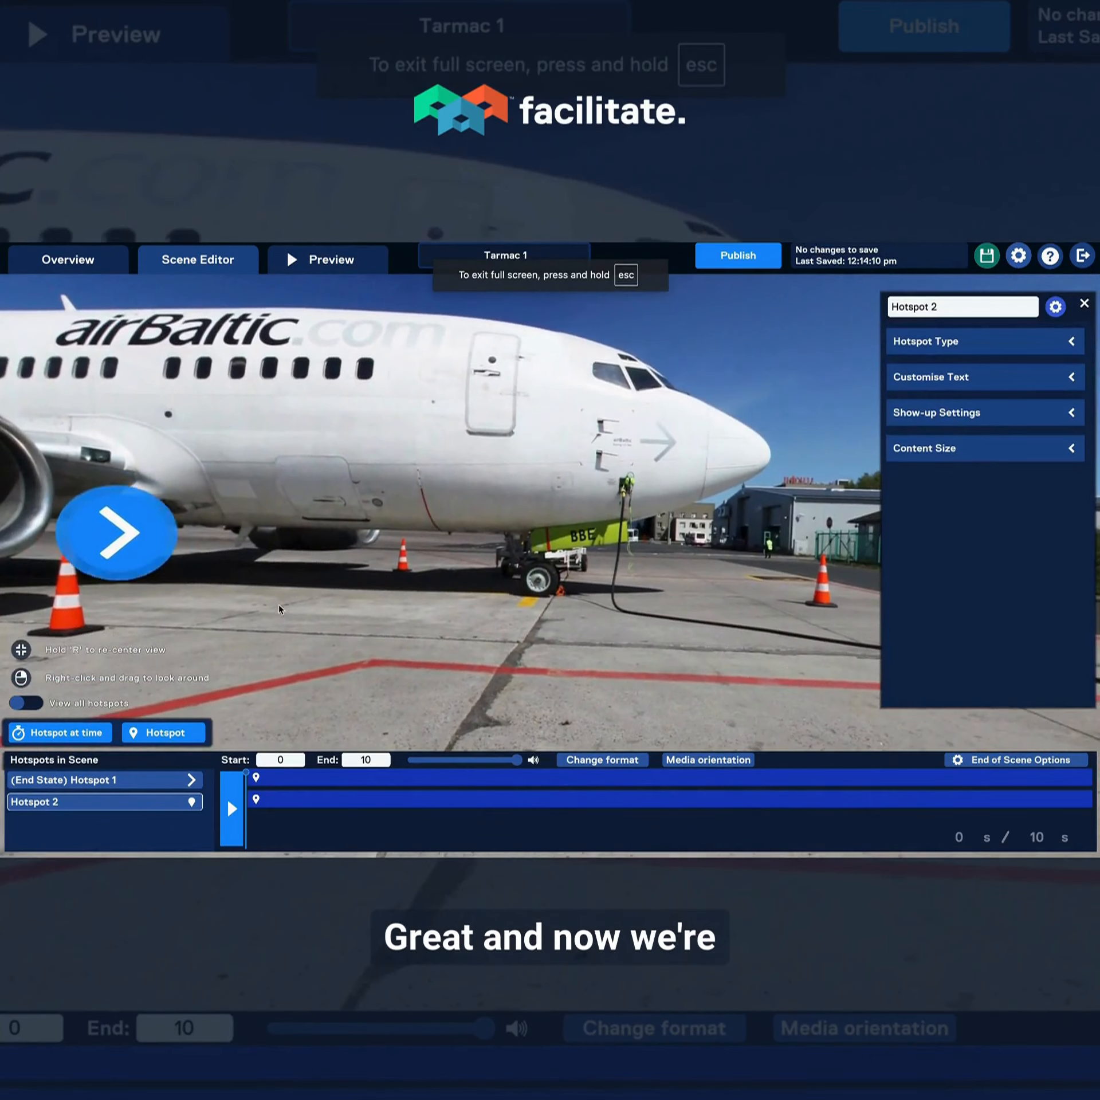
Add a hotspot on the tarmac just ahead of the aircraft's nose and make it a waypoint.
click(552, 549)
drag(572, 555, 778, 540)
click(924, 341)
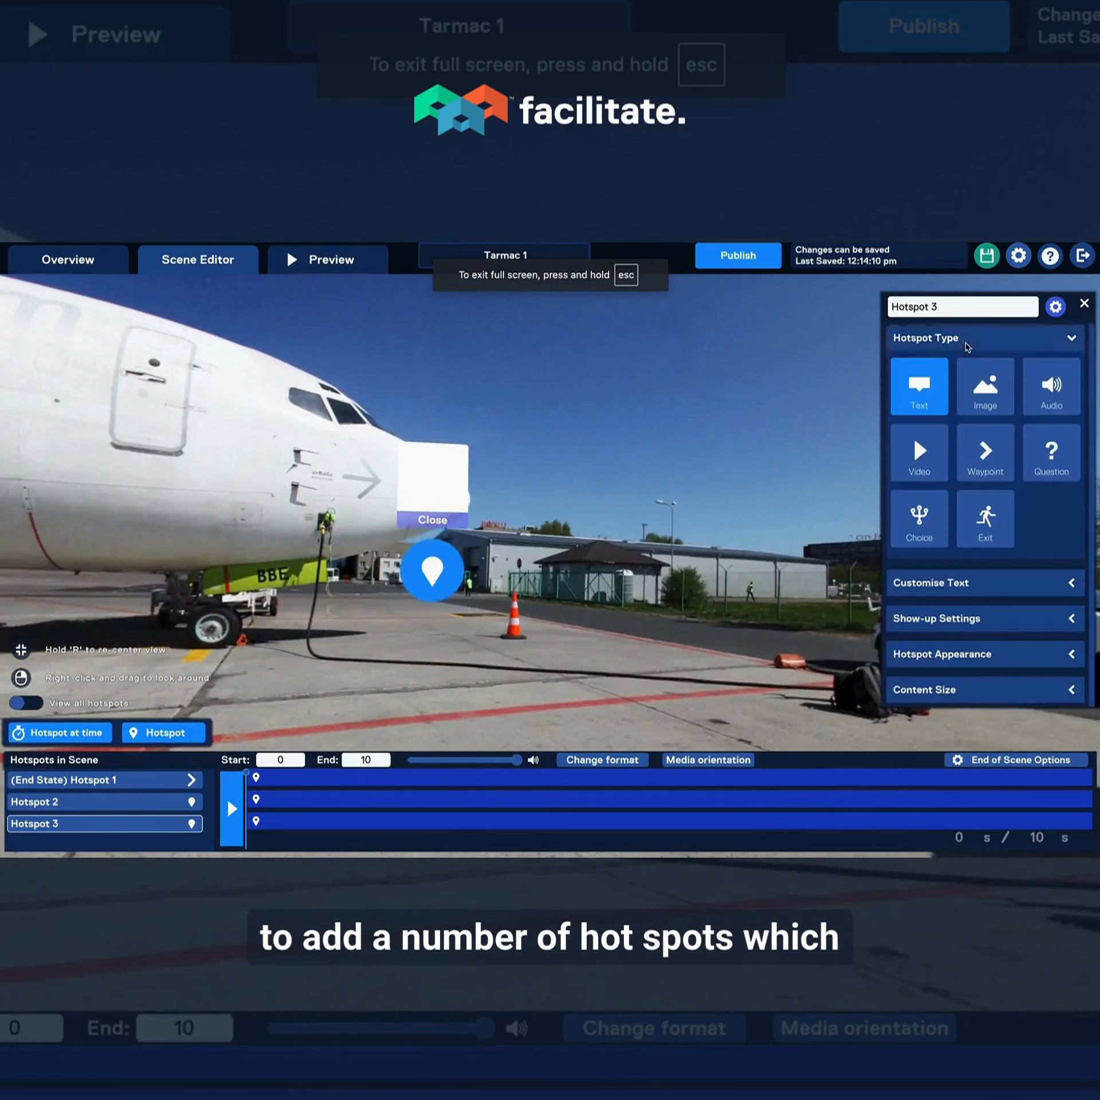
click(980, 458)
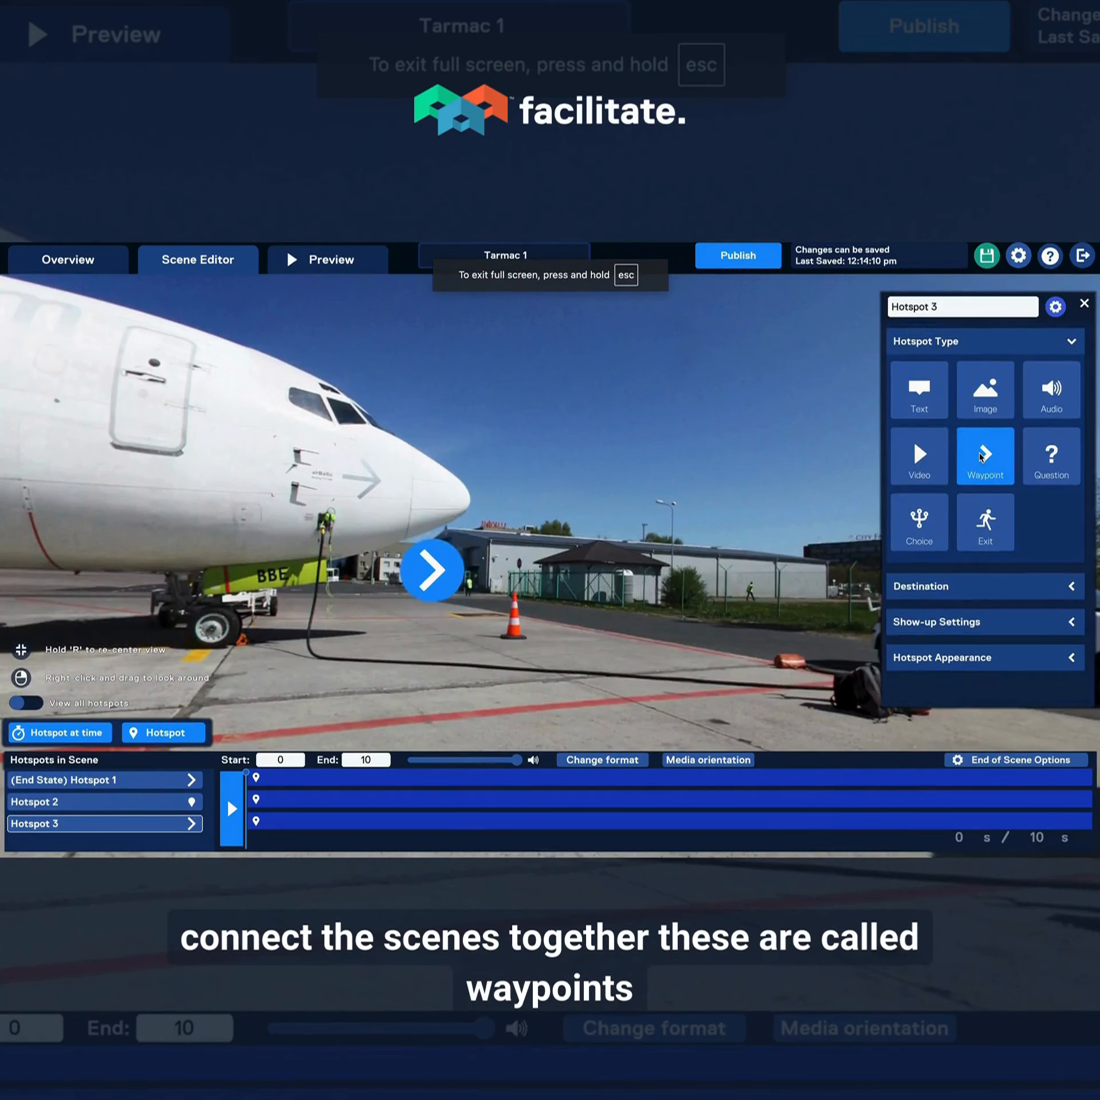
click(941, 346)
Set the destination scene of the waypoint by the aircraft's nose to Tarmac 2.
click(935, 376)
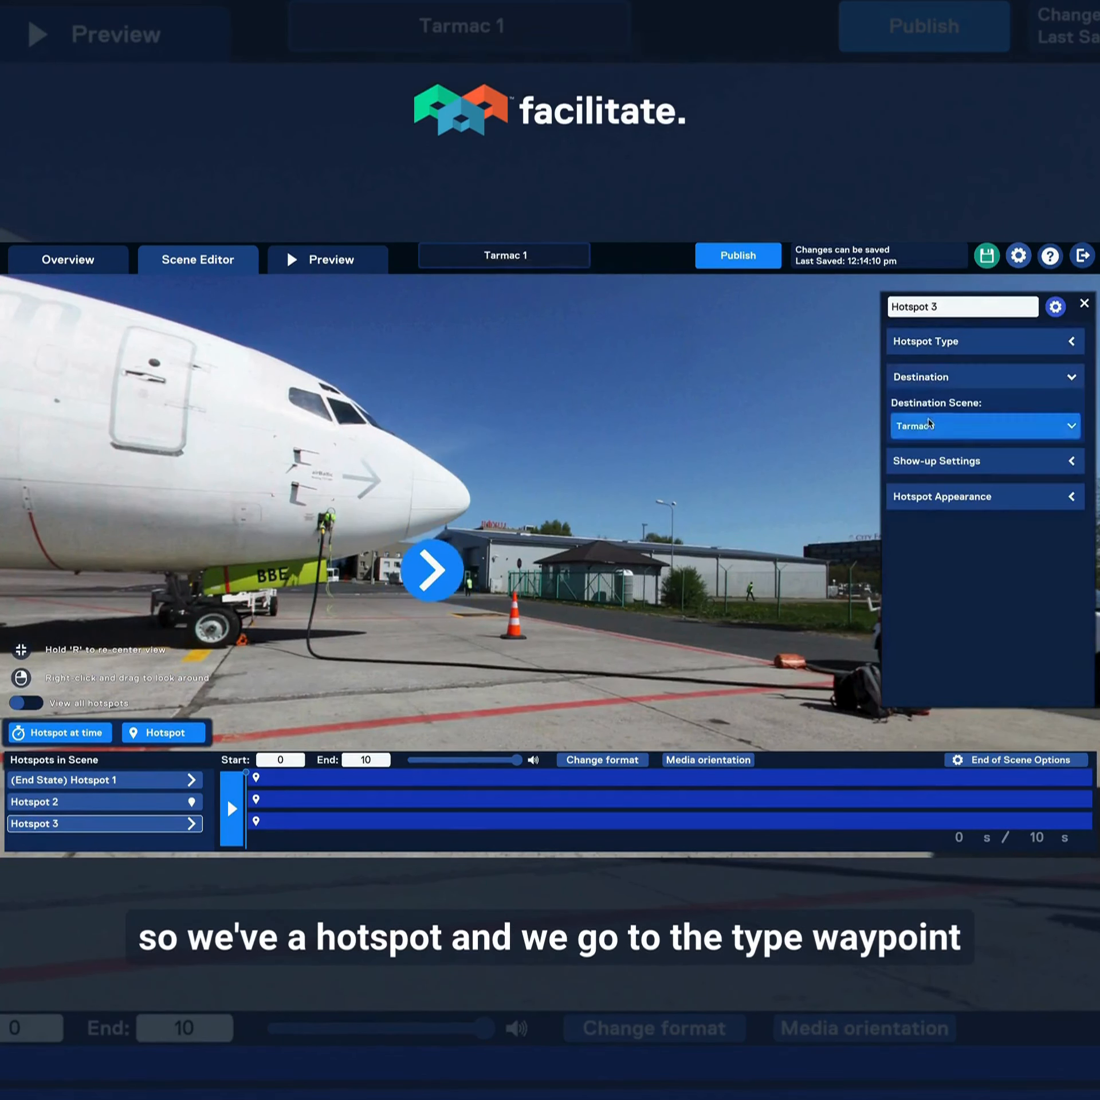
click(929, 425)
click(931, 480)
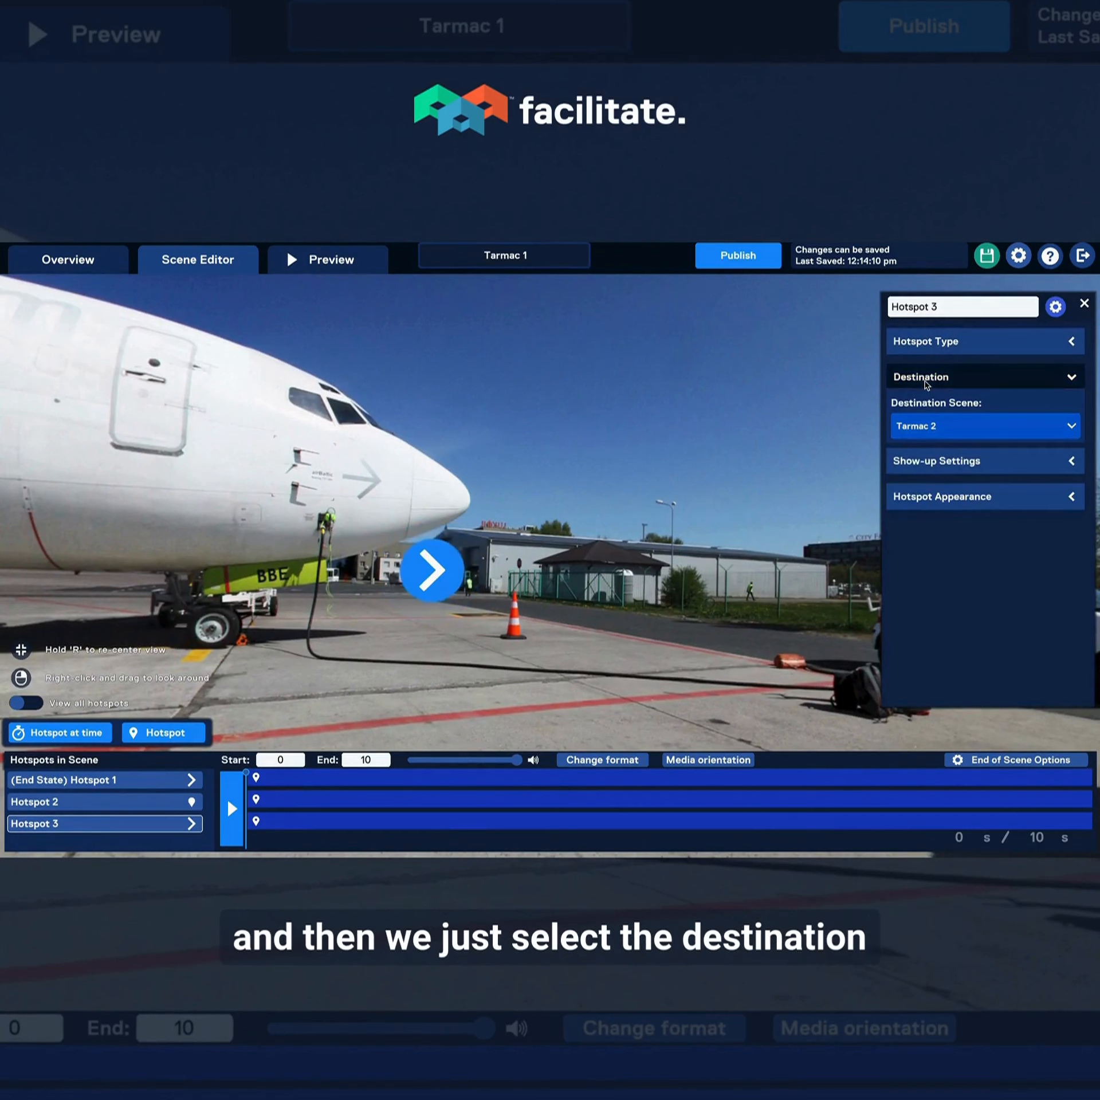
click(924, 377)
Rotate the nose waypoint's arrow to 127.5 and make the hotspot slightly larger.
click(926, 449)
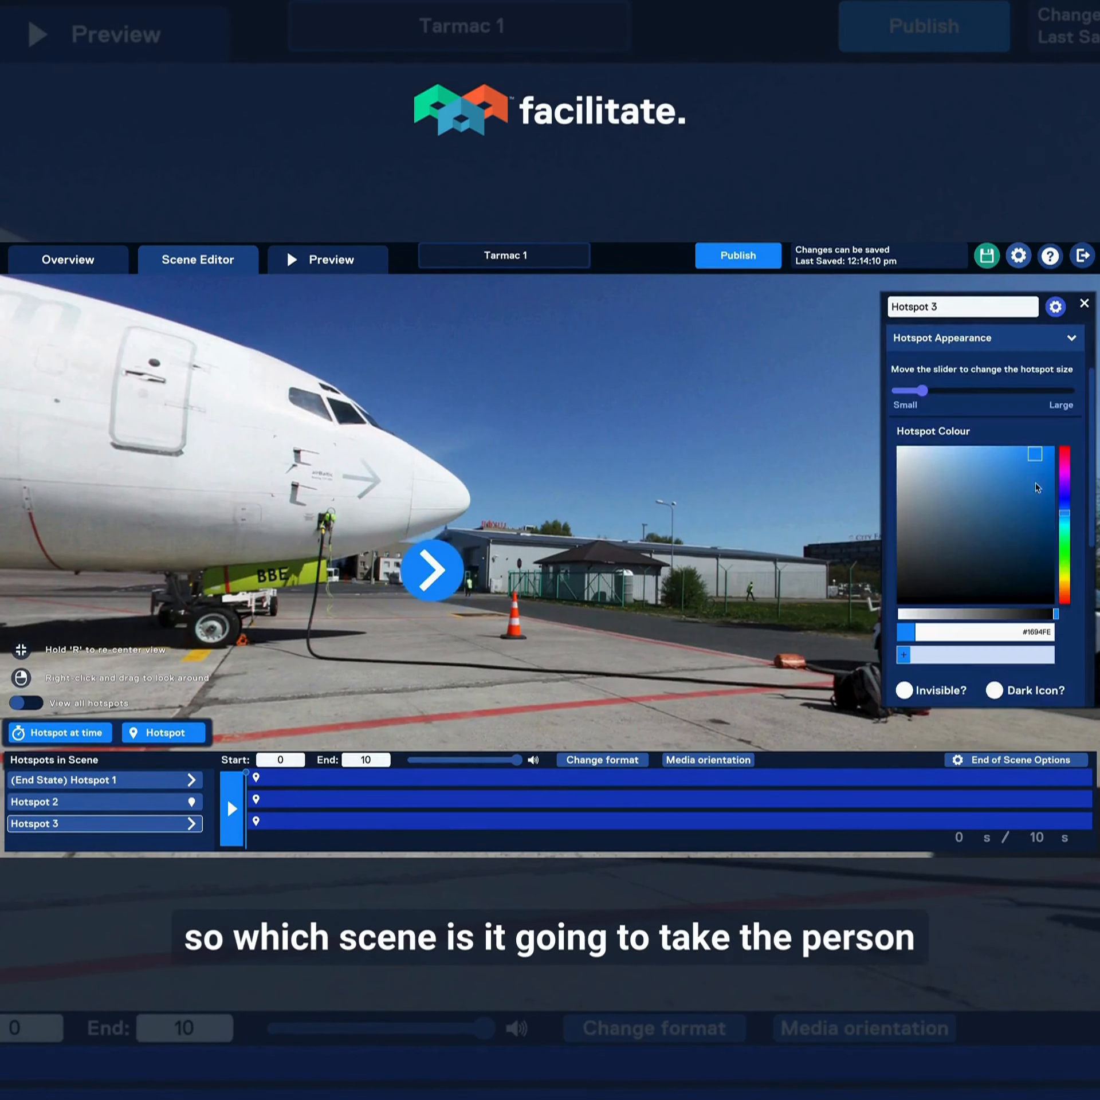
drag(1091, 413, 1020, 660)
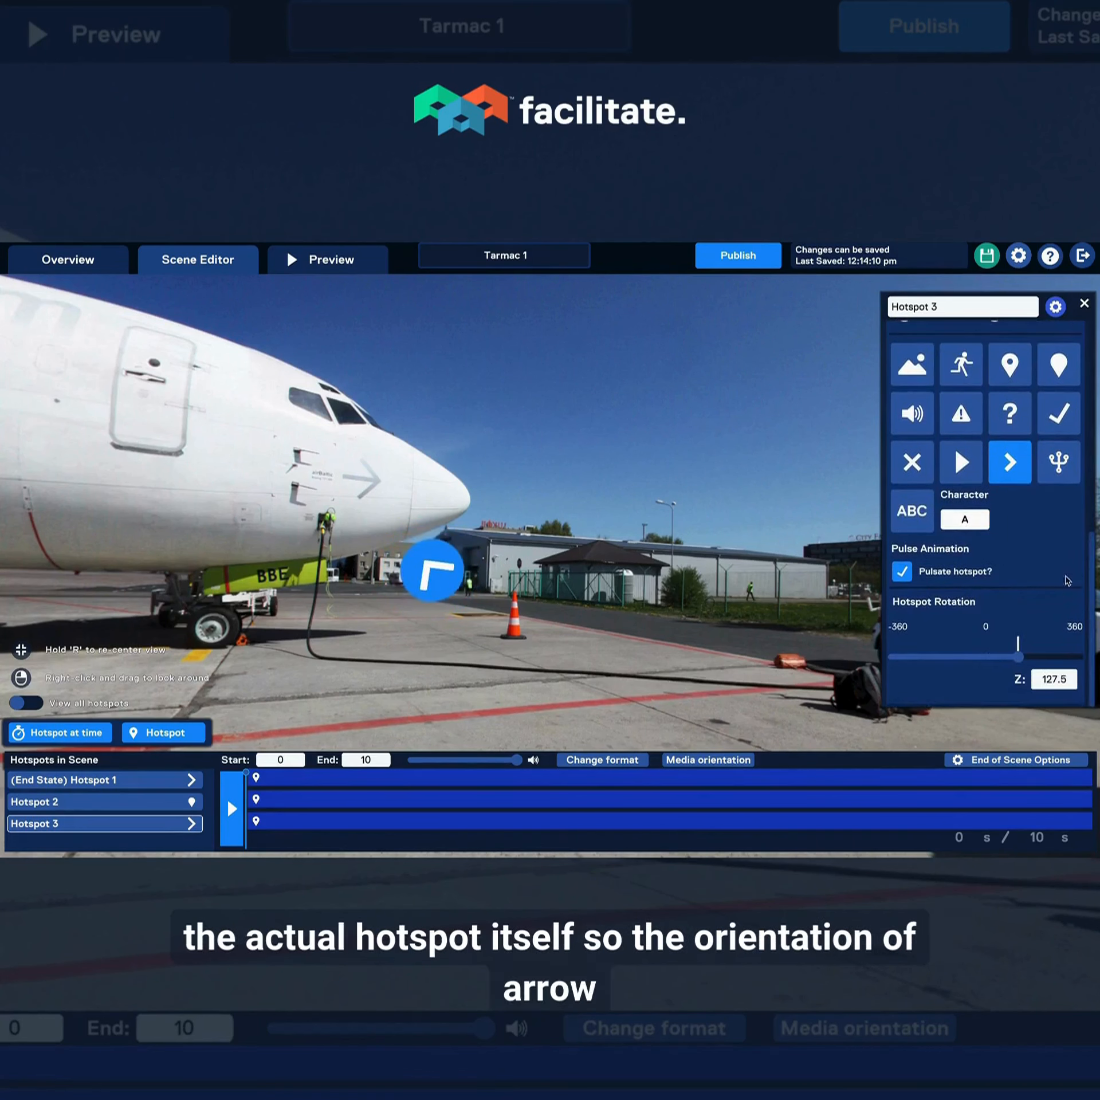
drag(1090, 568, 1088, 379)
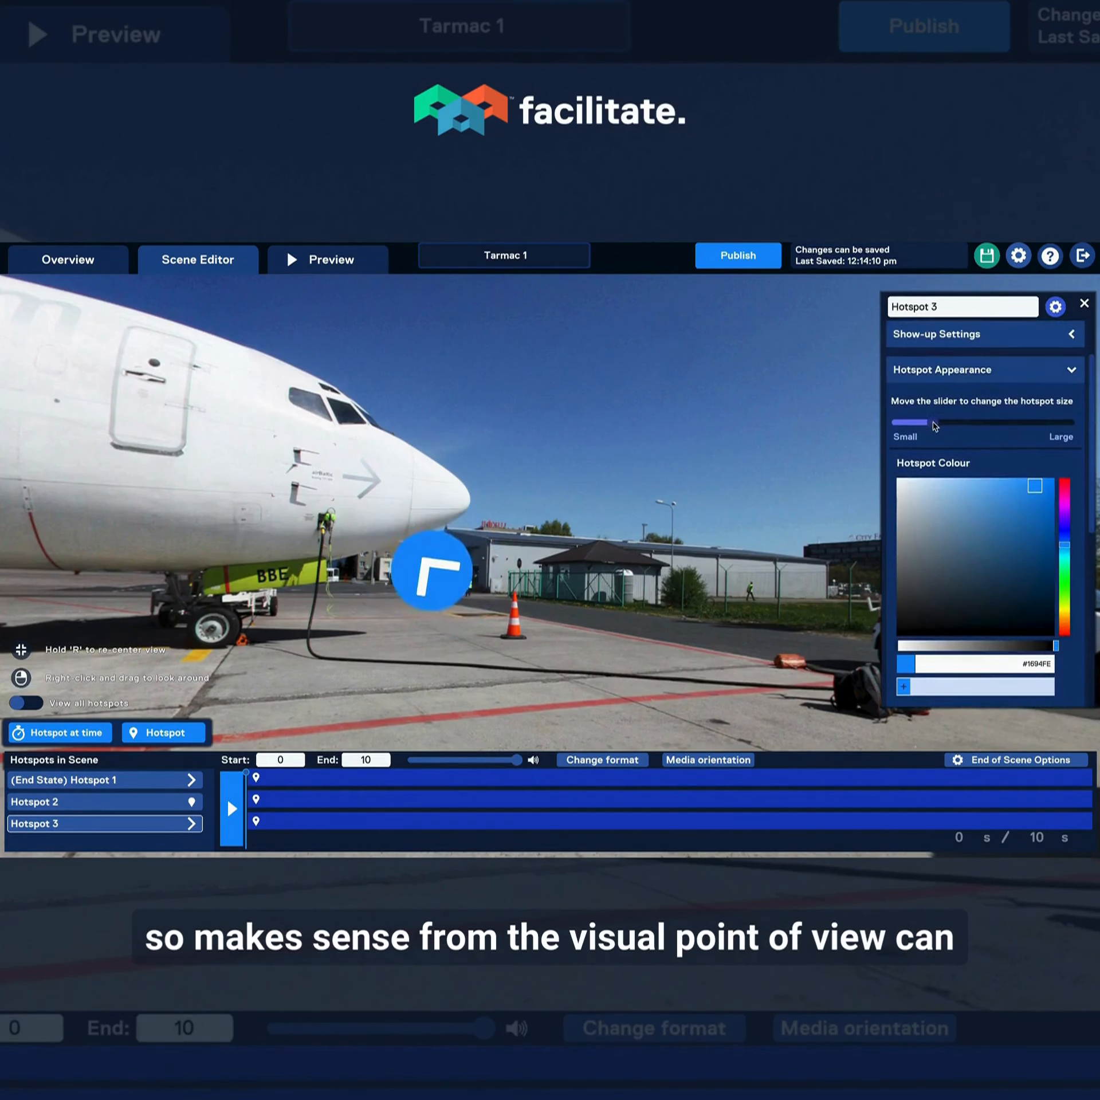
click(930, 369)
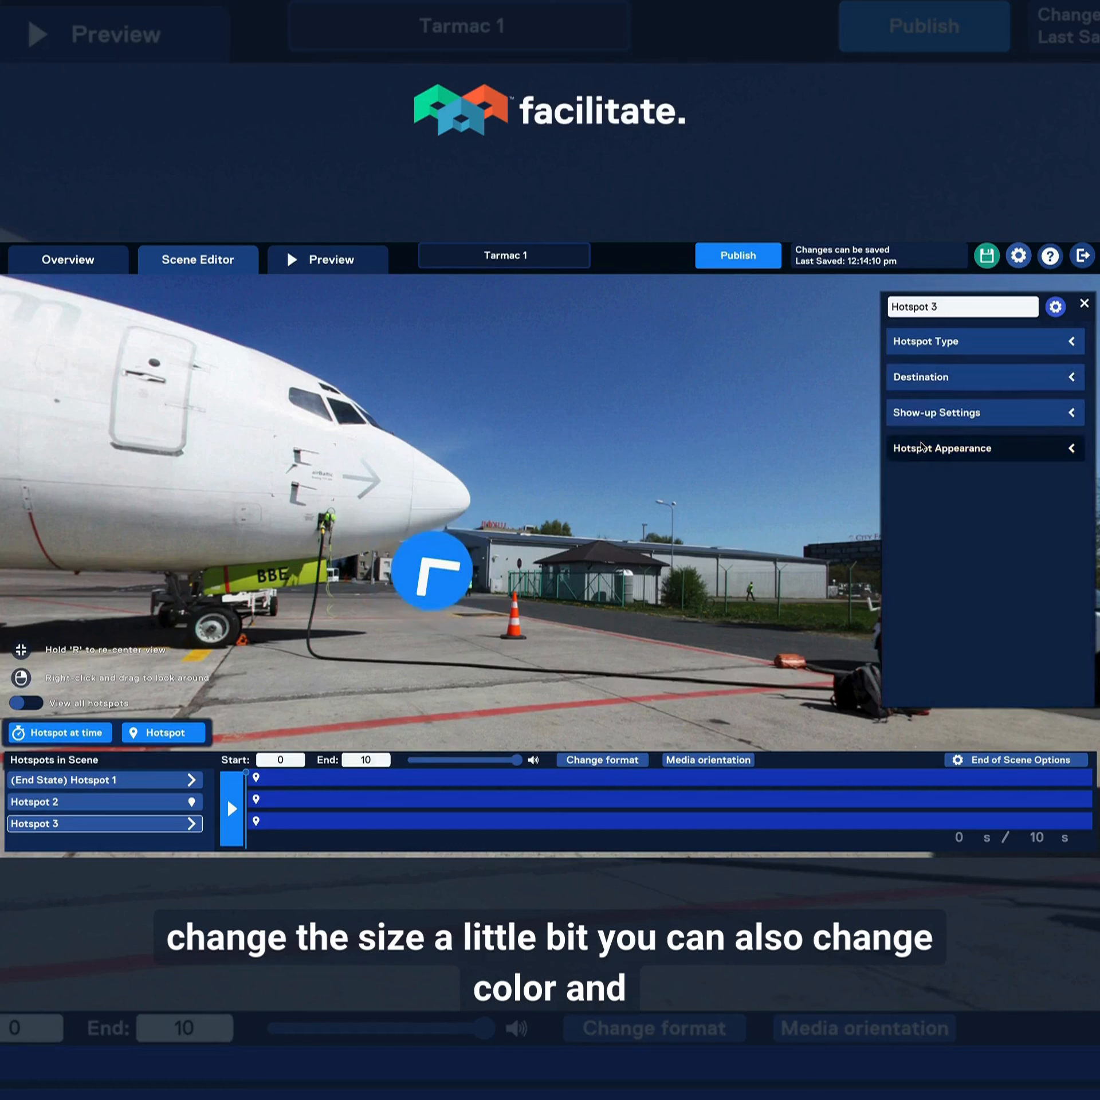
Add the label "Go here" to the waypoint by the aircraft's nose.
click(921, 413)
click(927, 616)
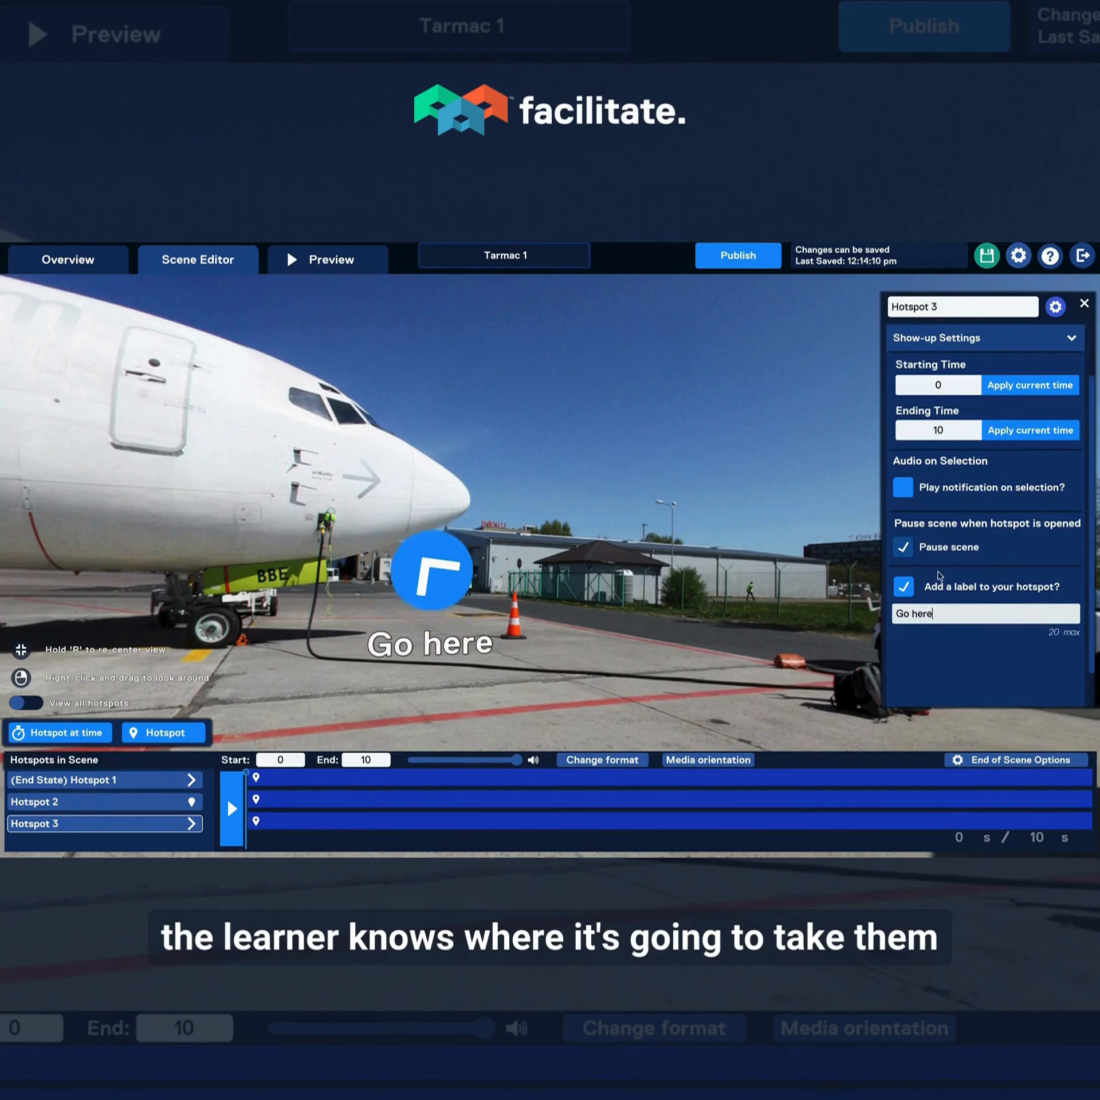
scroll(1075, 462, up, 2)
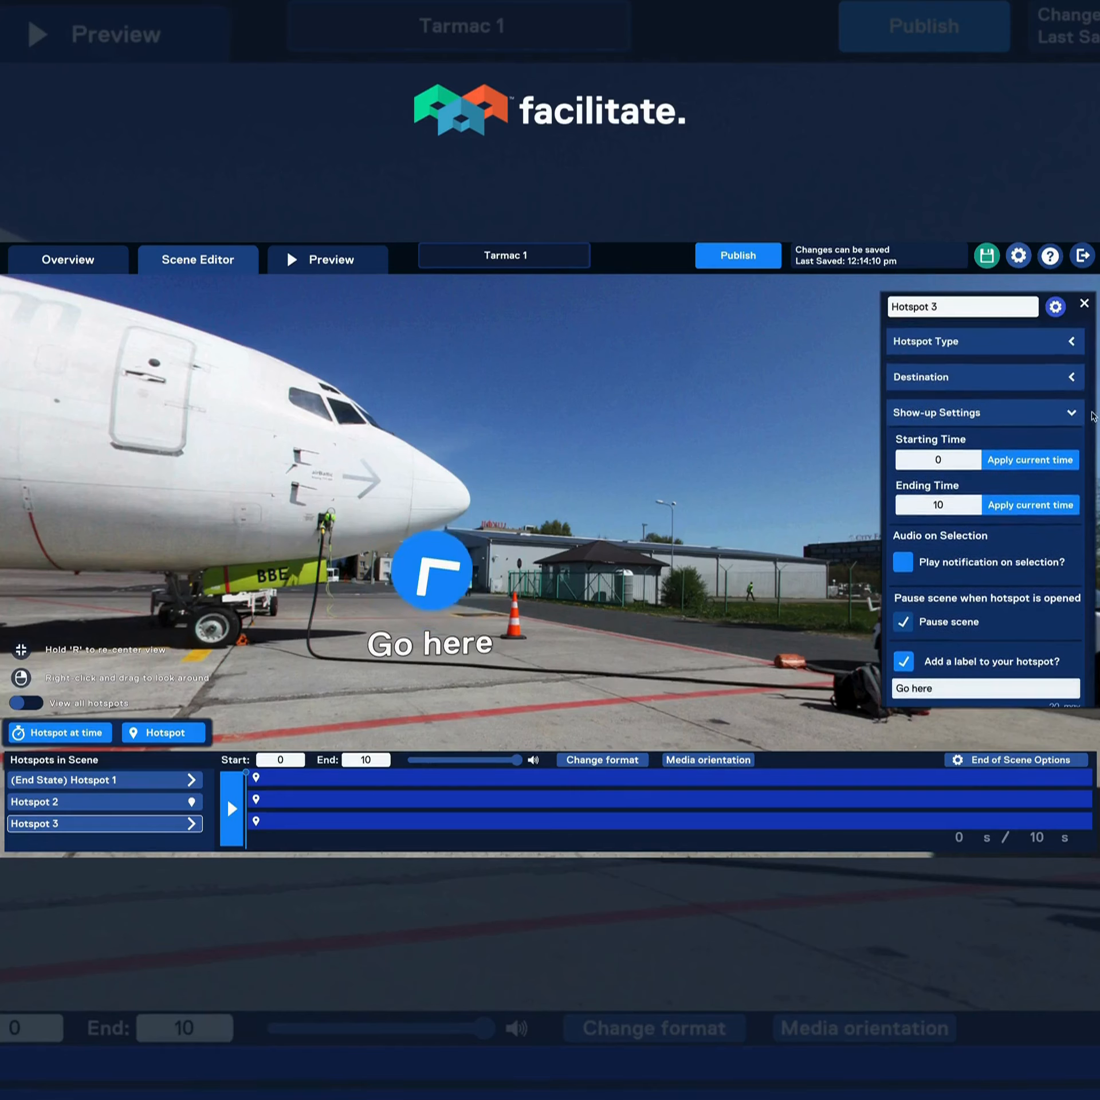
click(1015, 413)
Delete the (End State) Hotspot 1 waypoint beside the aircraft's engine.
drag(681, 620, 399, 630)
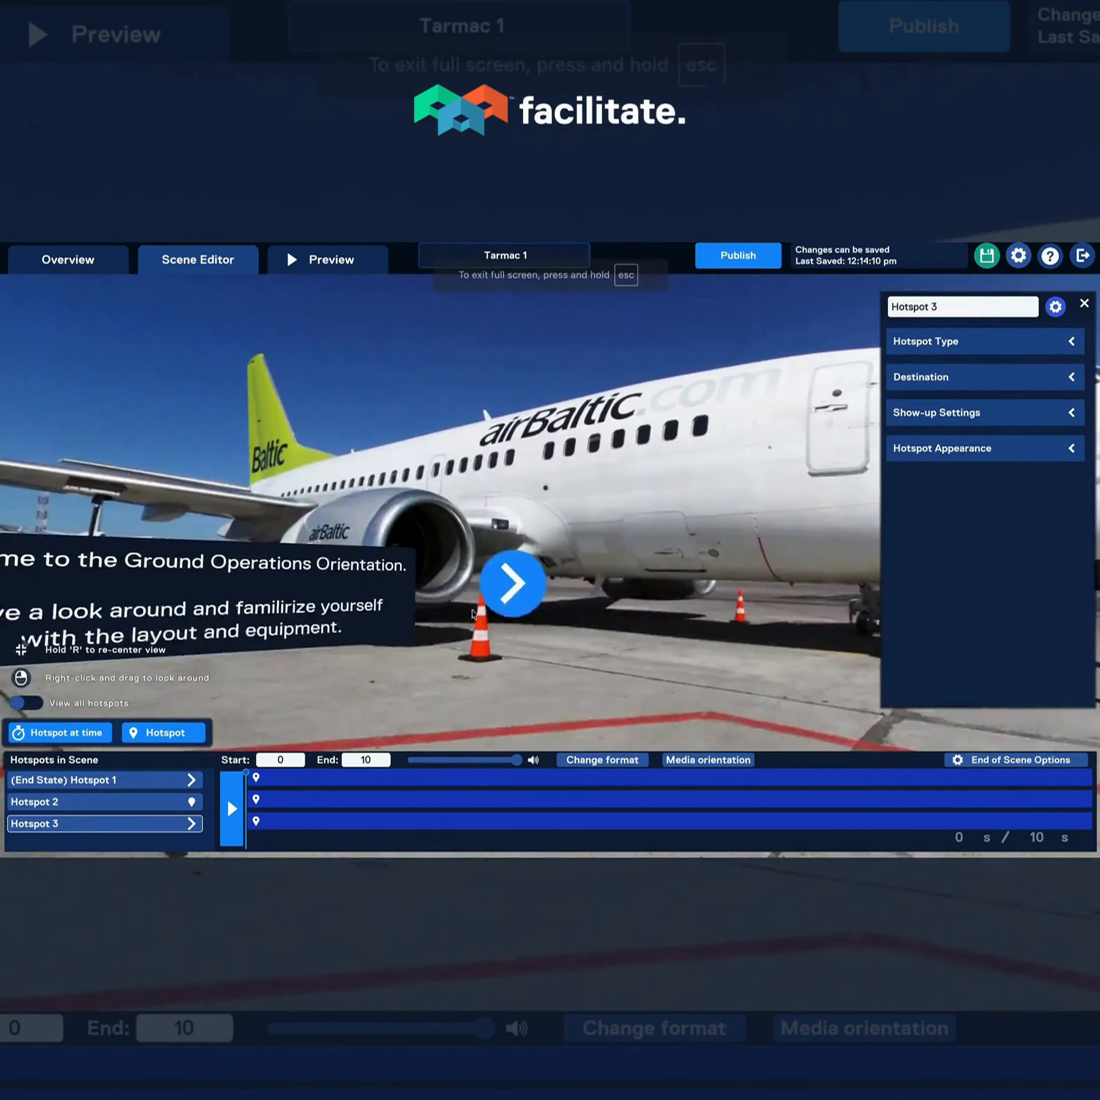
click(513, 585)
click(1055, 306)
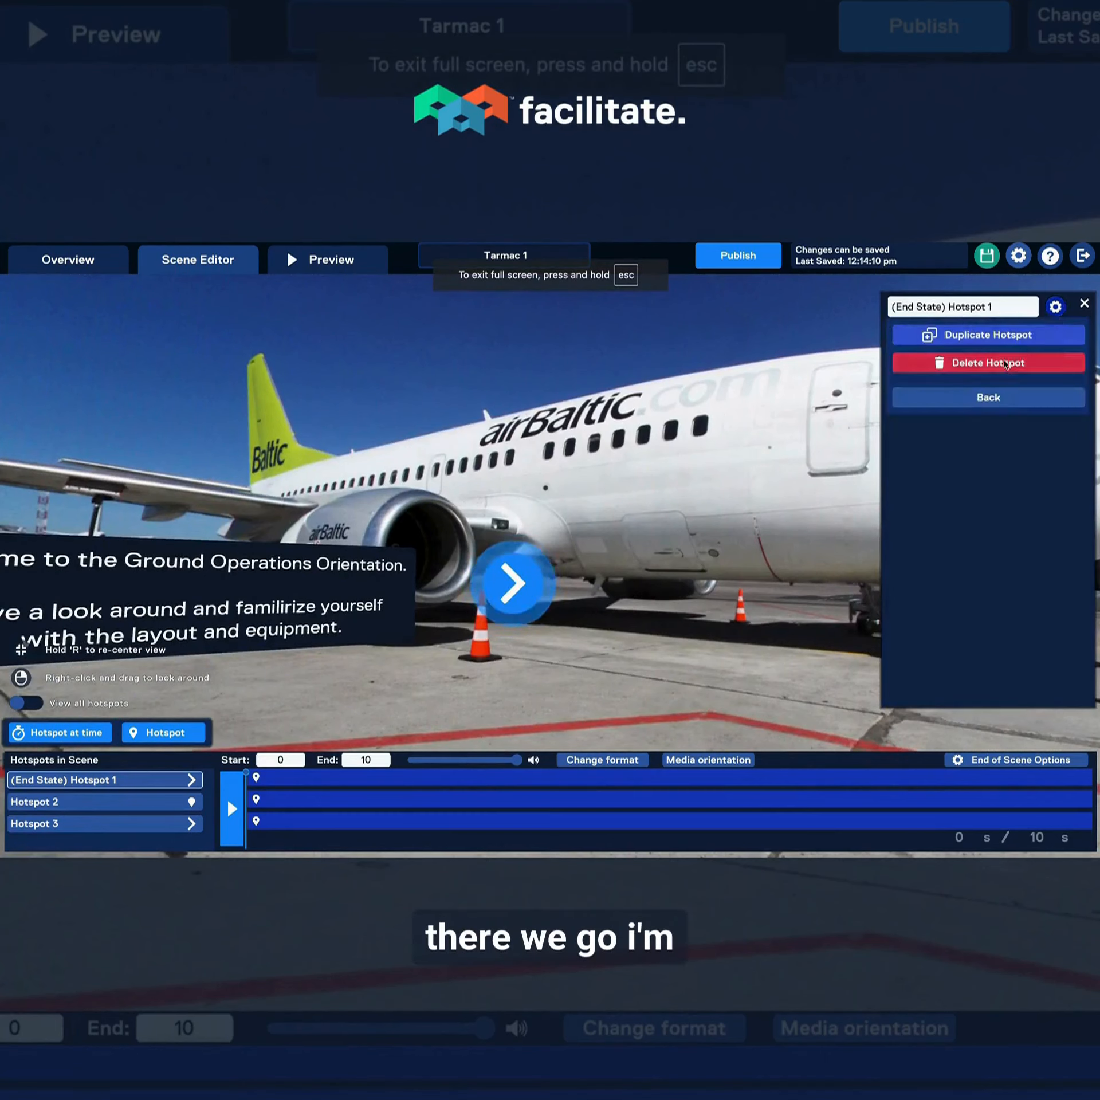
click(989, 363)
Add another hotspot just above the fuselage over the airBaltic lettering and make it a waypoint.
click(683, 659)
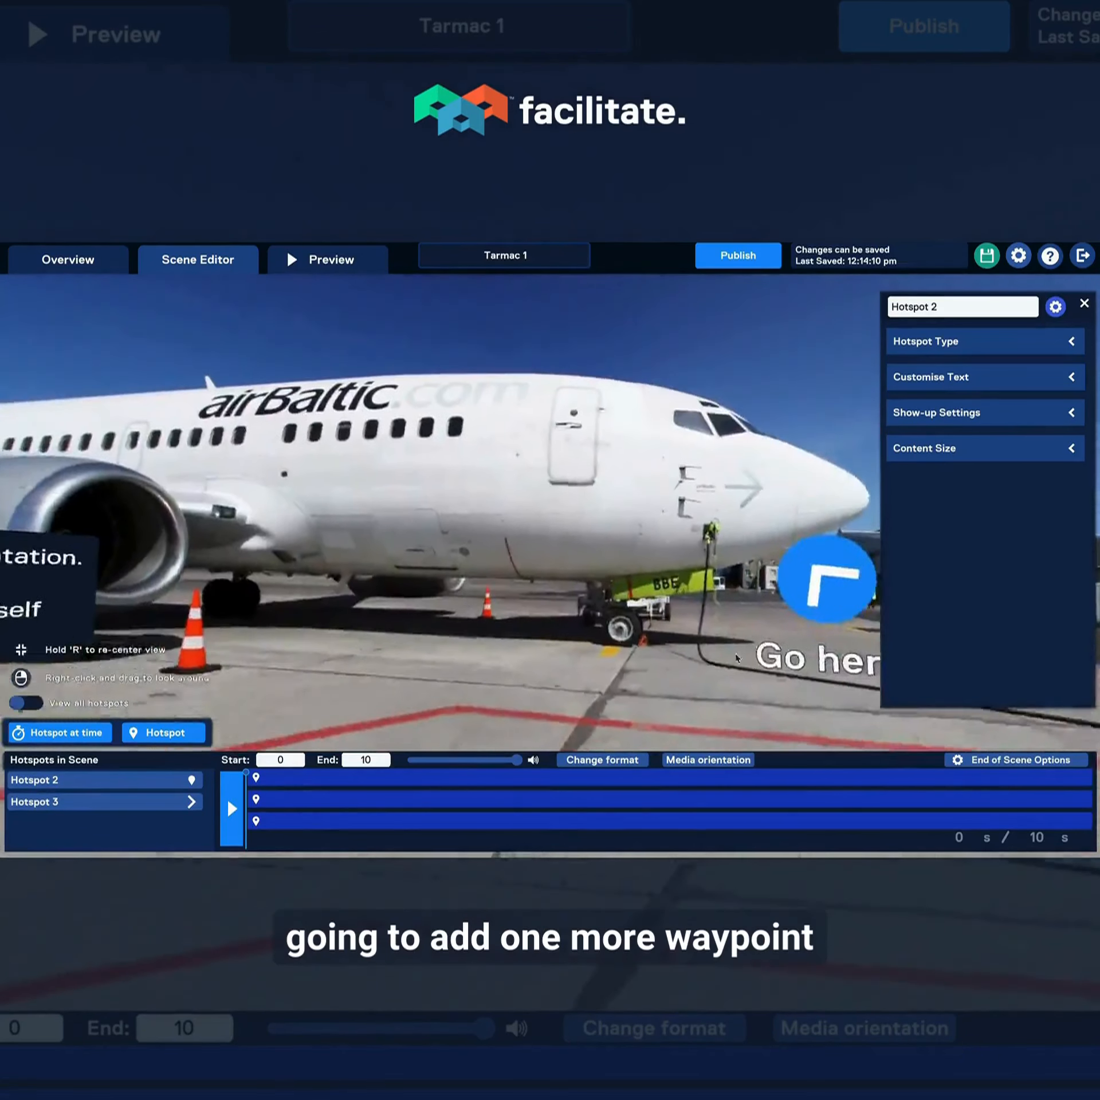
drag(738, 658, 657, 670)
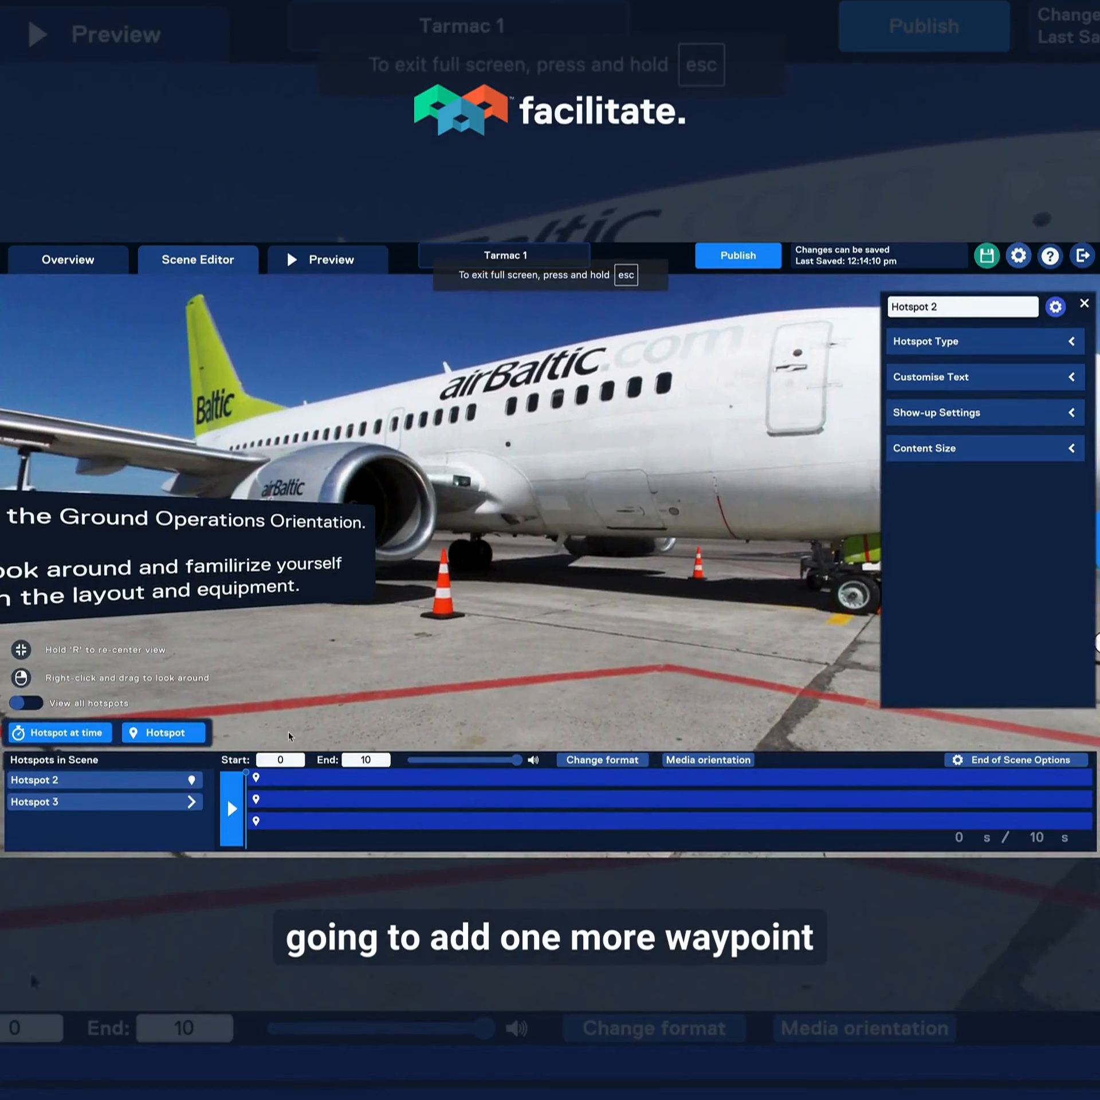
click(195, 729)
mouse_move(552, 548)
mouse_down()
mouse_move(626, 356)
mouse_move(597, 343)
mouse_move(601, 327)
mouse_up()
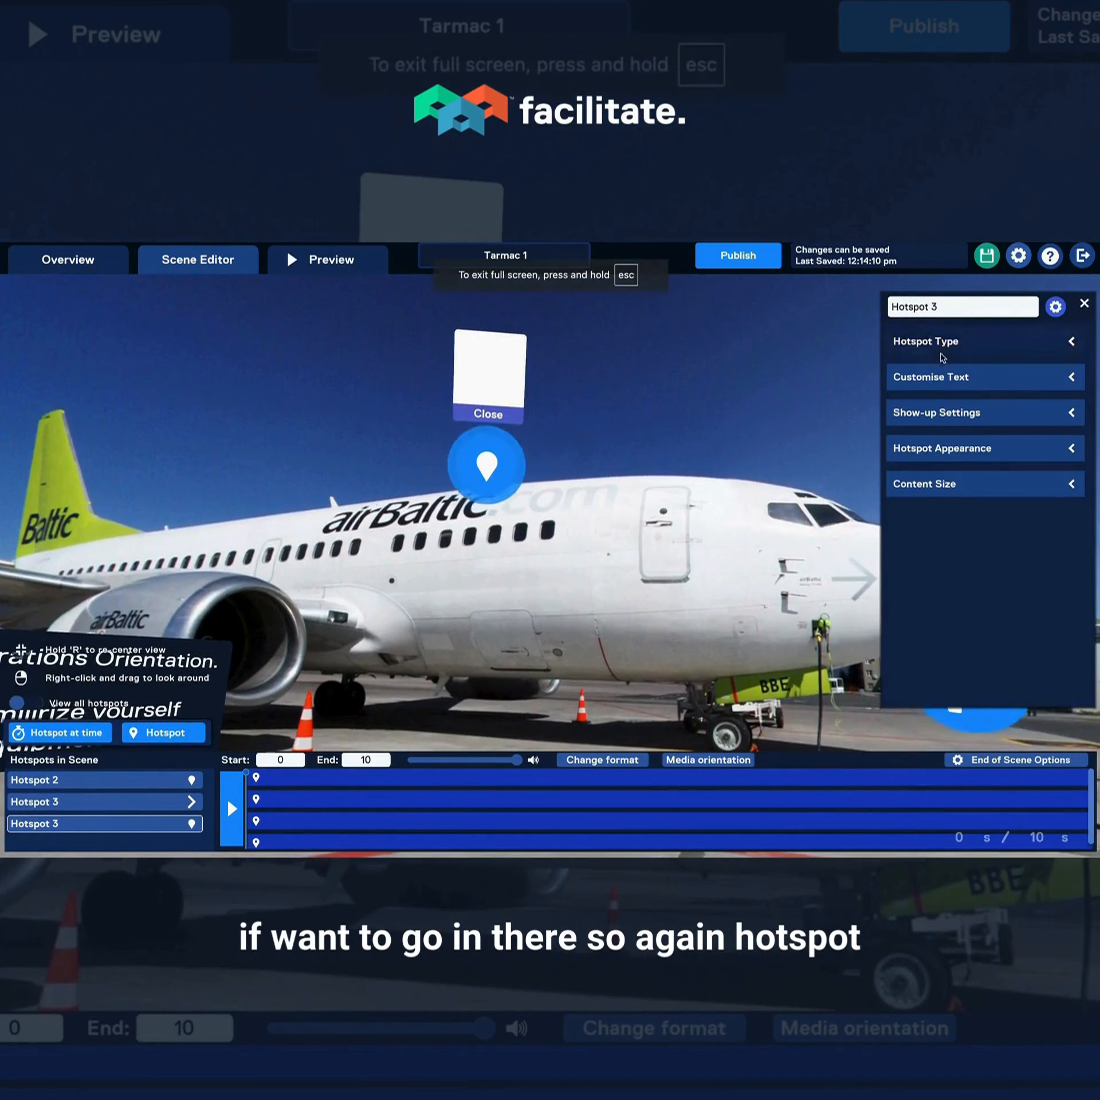
click(942, 346)
click(964, 390)
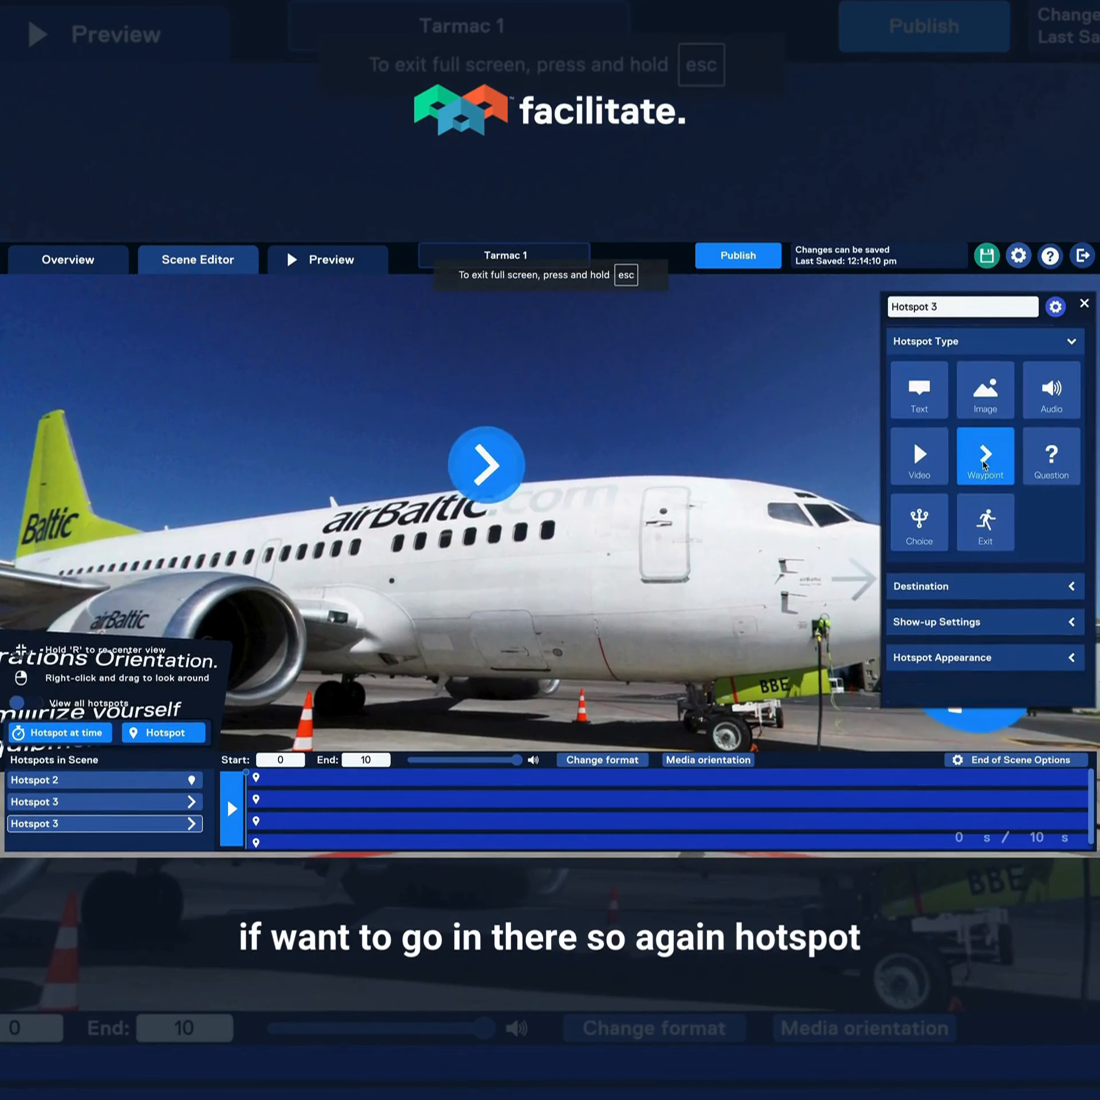
click(938, 341)
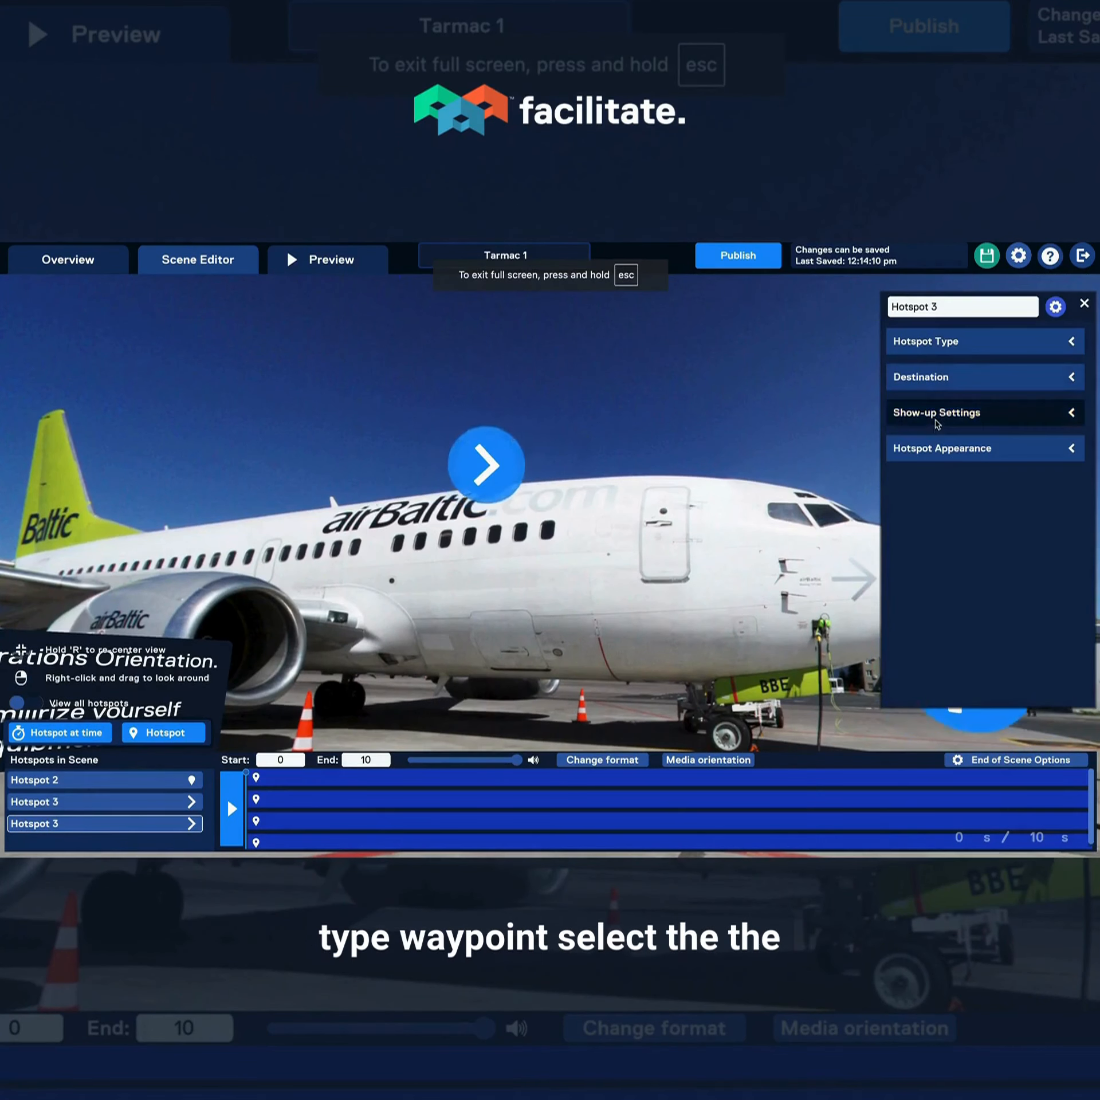
Enlarge the fuselage waypoint slightly and rotate its arrow to -92.5 so it points down at the aircraft.
click(937, 449)
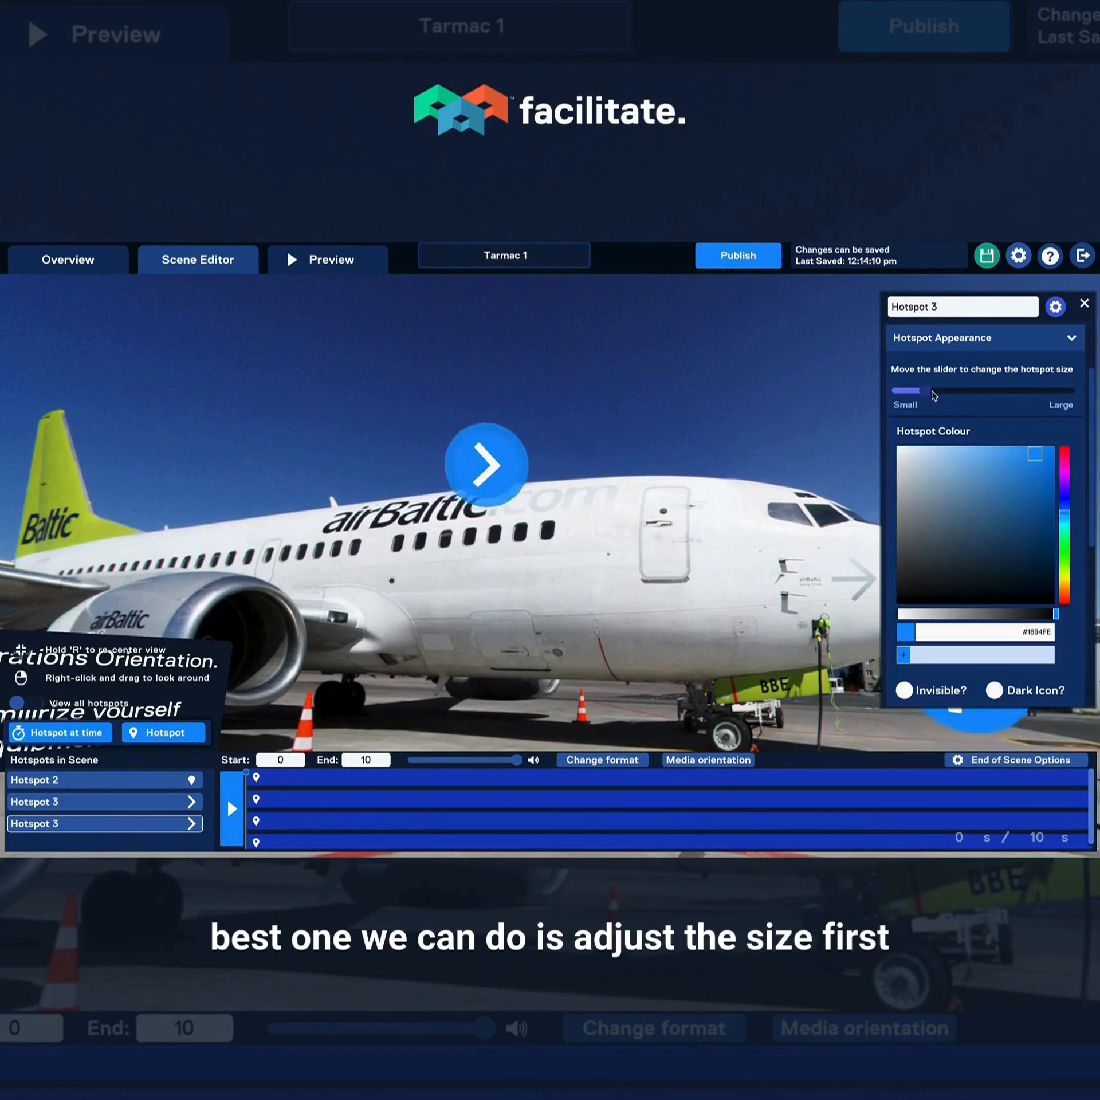
drag(1094, 415, 1094, 586)
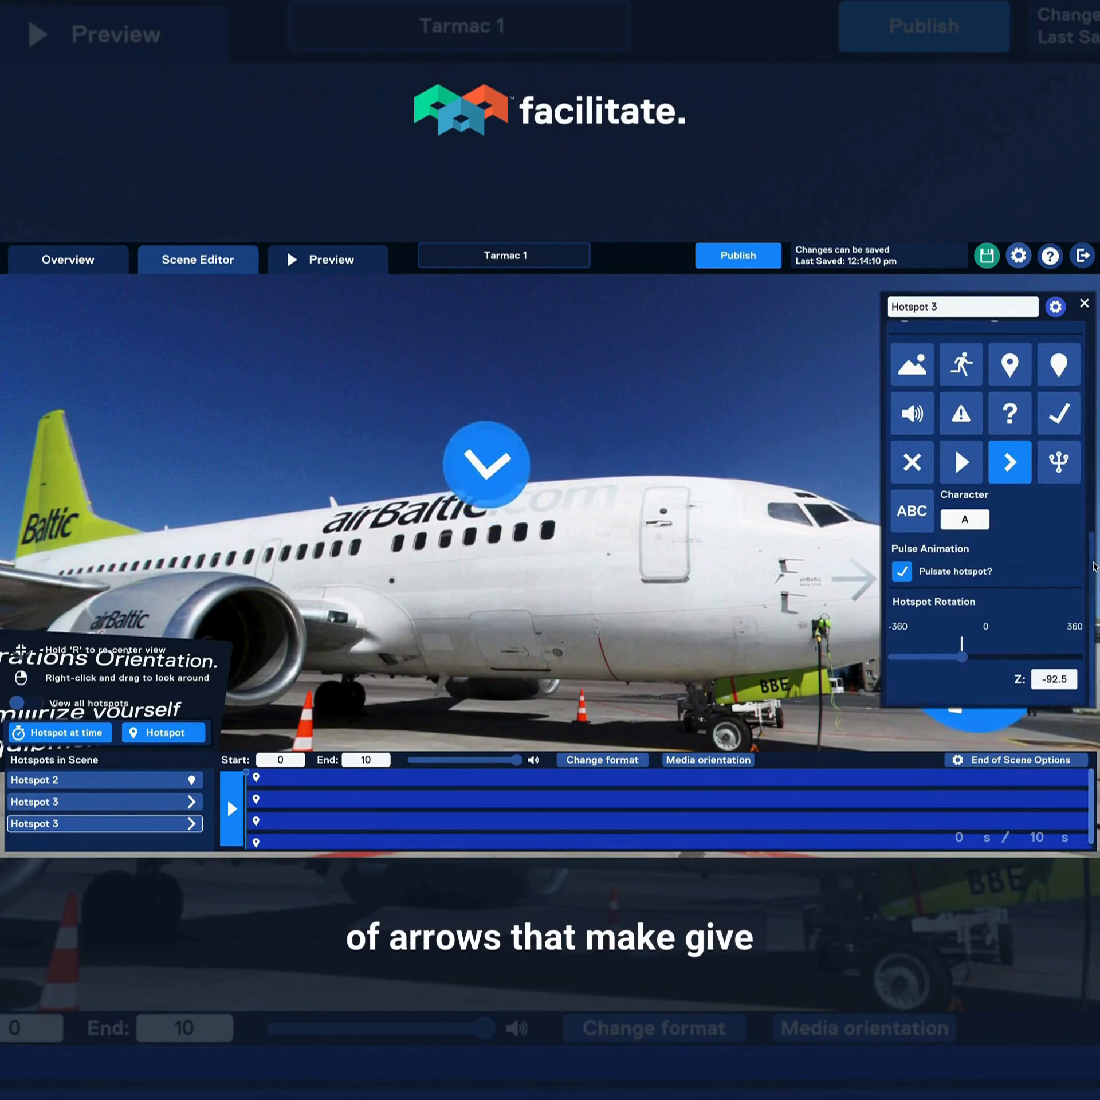
scroll(1094, 567, up, 10)
click(1007, 347)
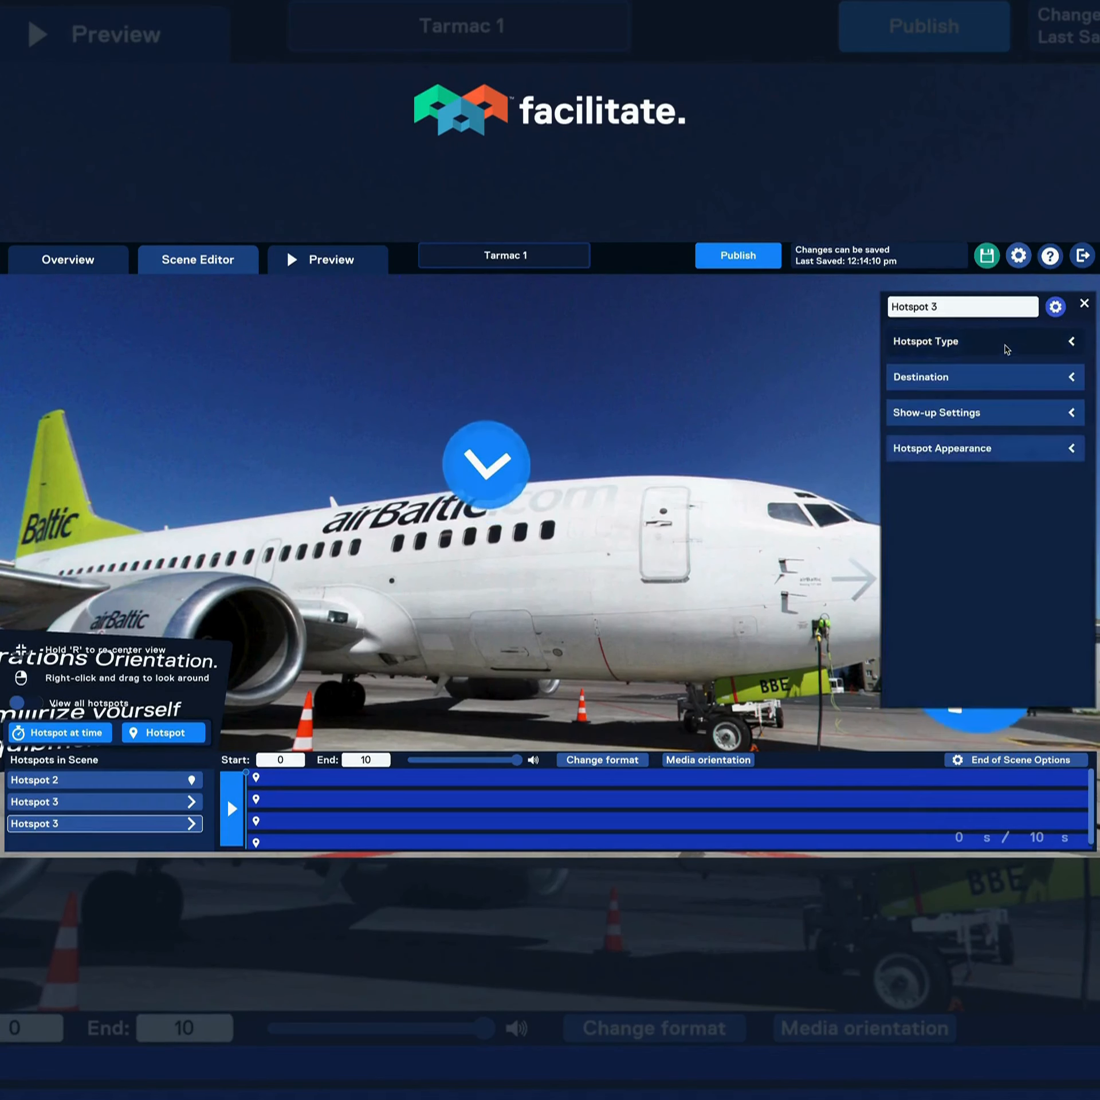
Add the label "Go inside" to the fuselage waypoint and save the scenario.
click(951, 412)
click(927, 621)
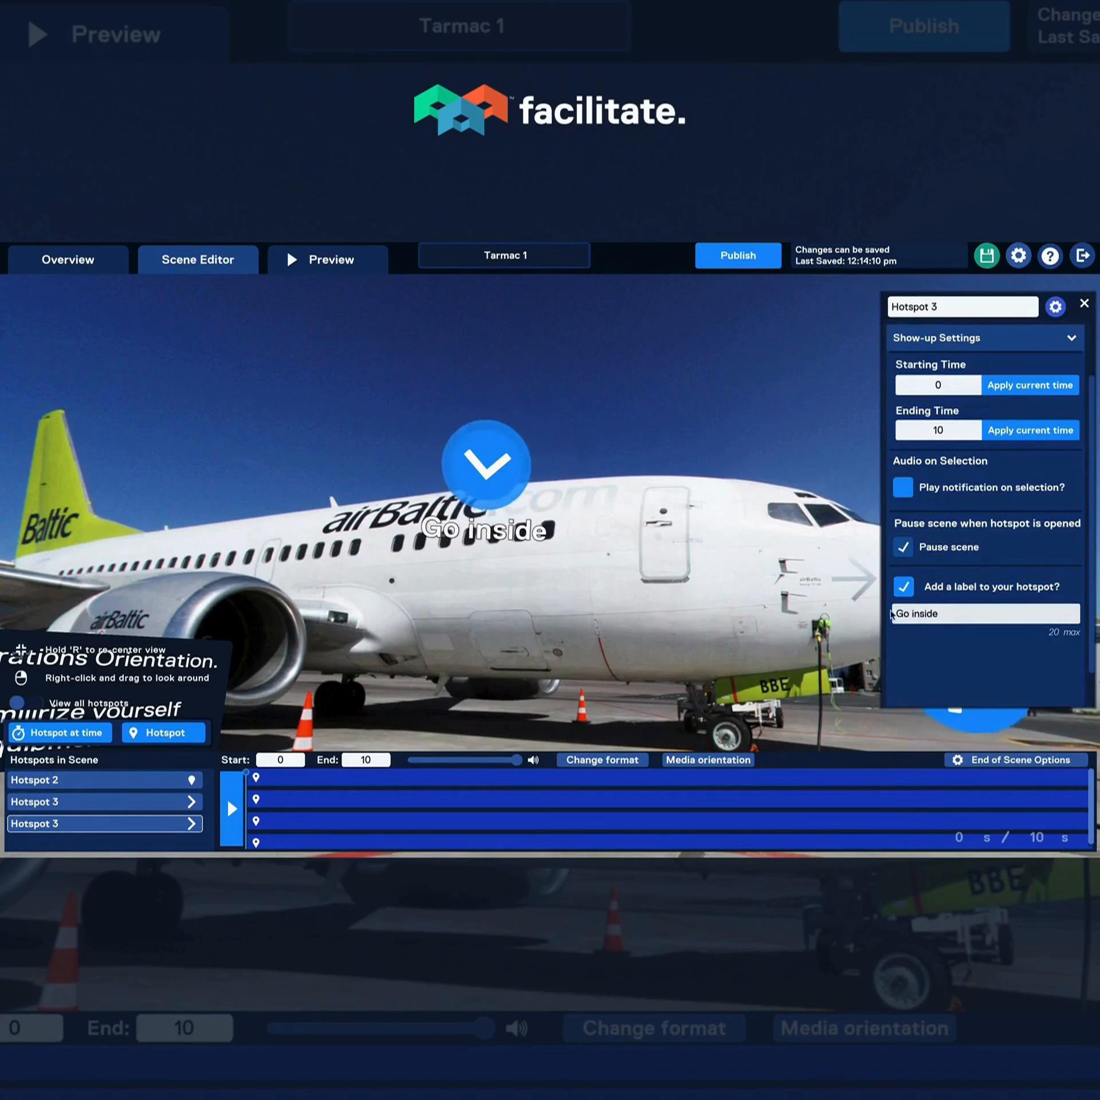
click(989, 258)
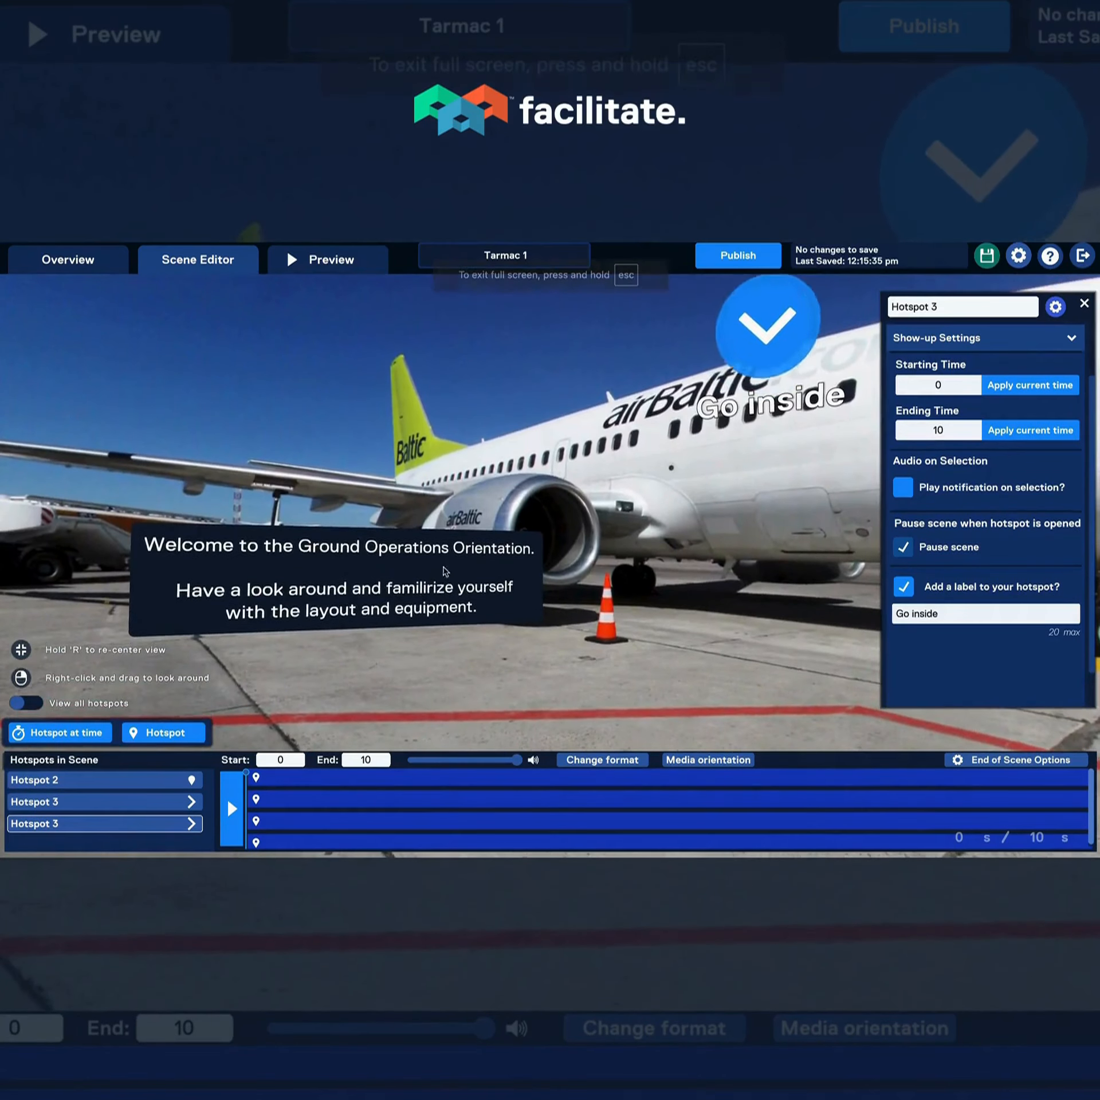
Set the "Go inside" waypoint's destination scene to Inside Cabin and save the change.
click(935, 341)
click(923, 375)
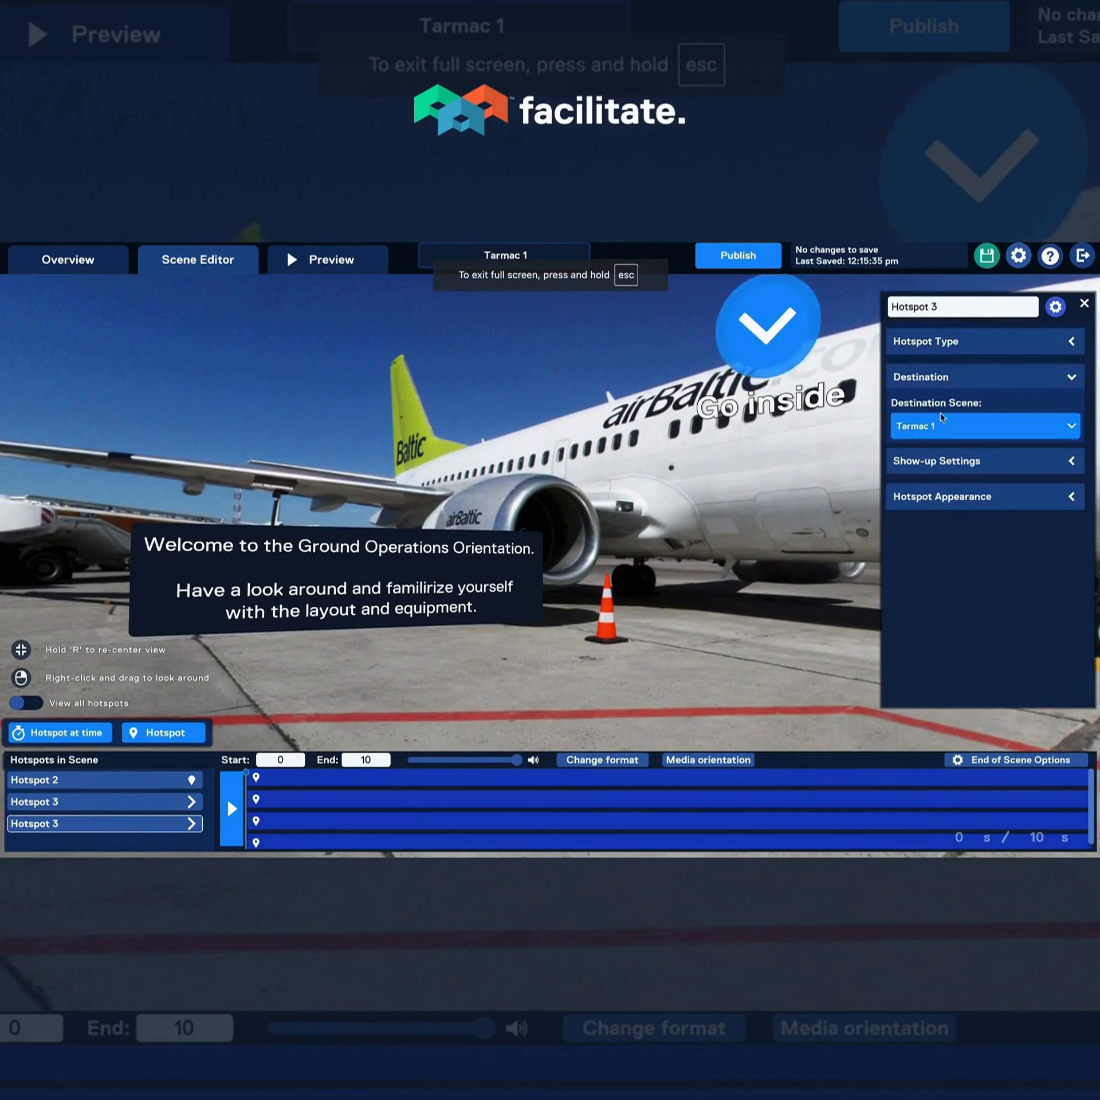
click(984, 425)
click(954, 472)
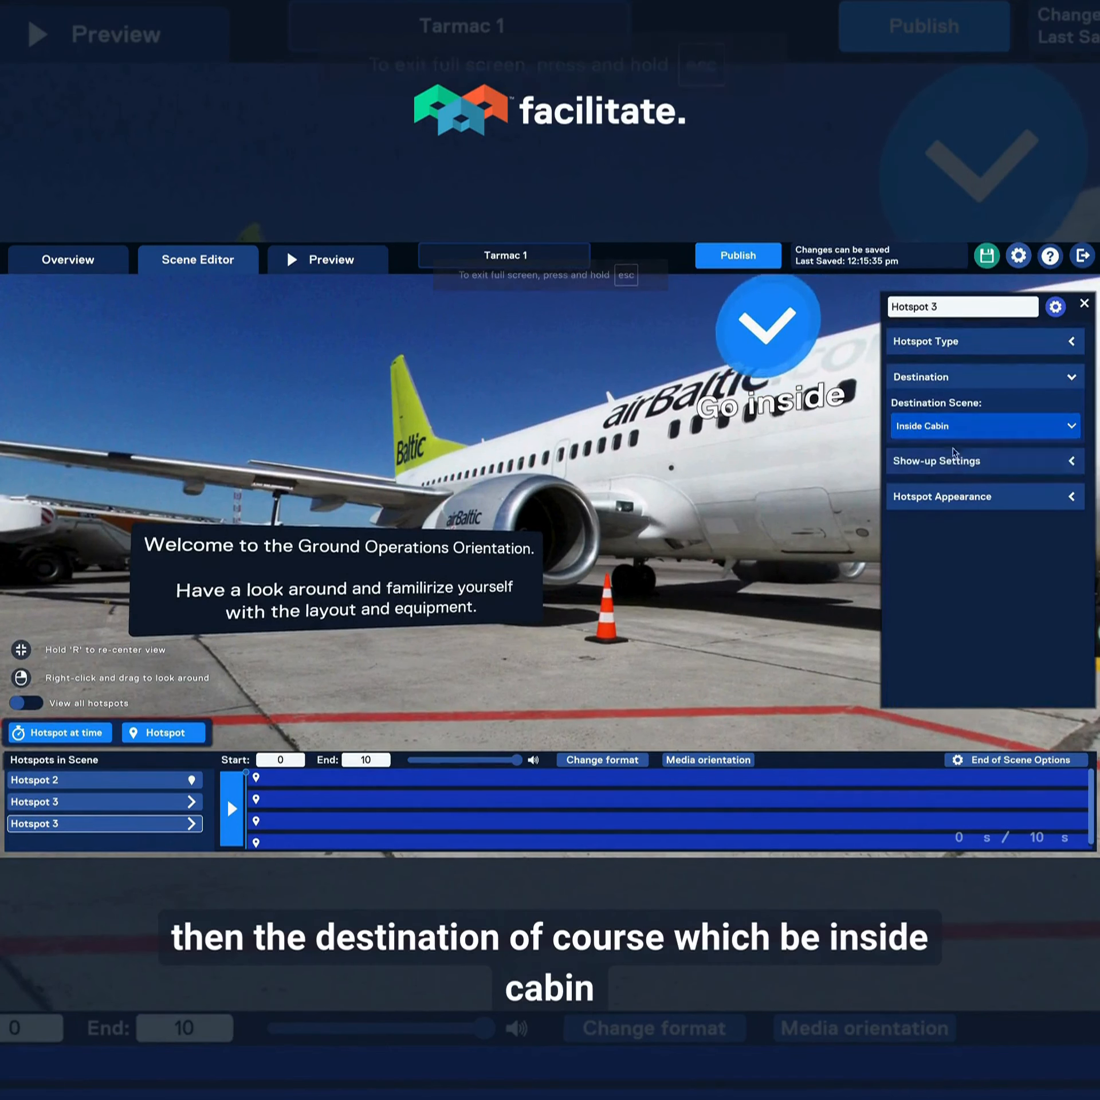
click(962, 377)
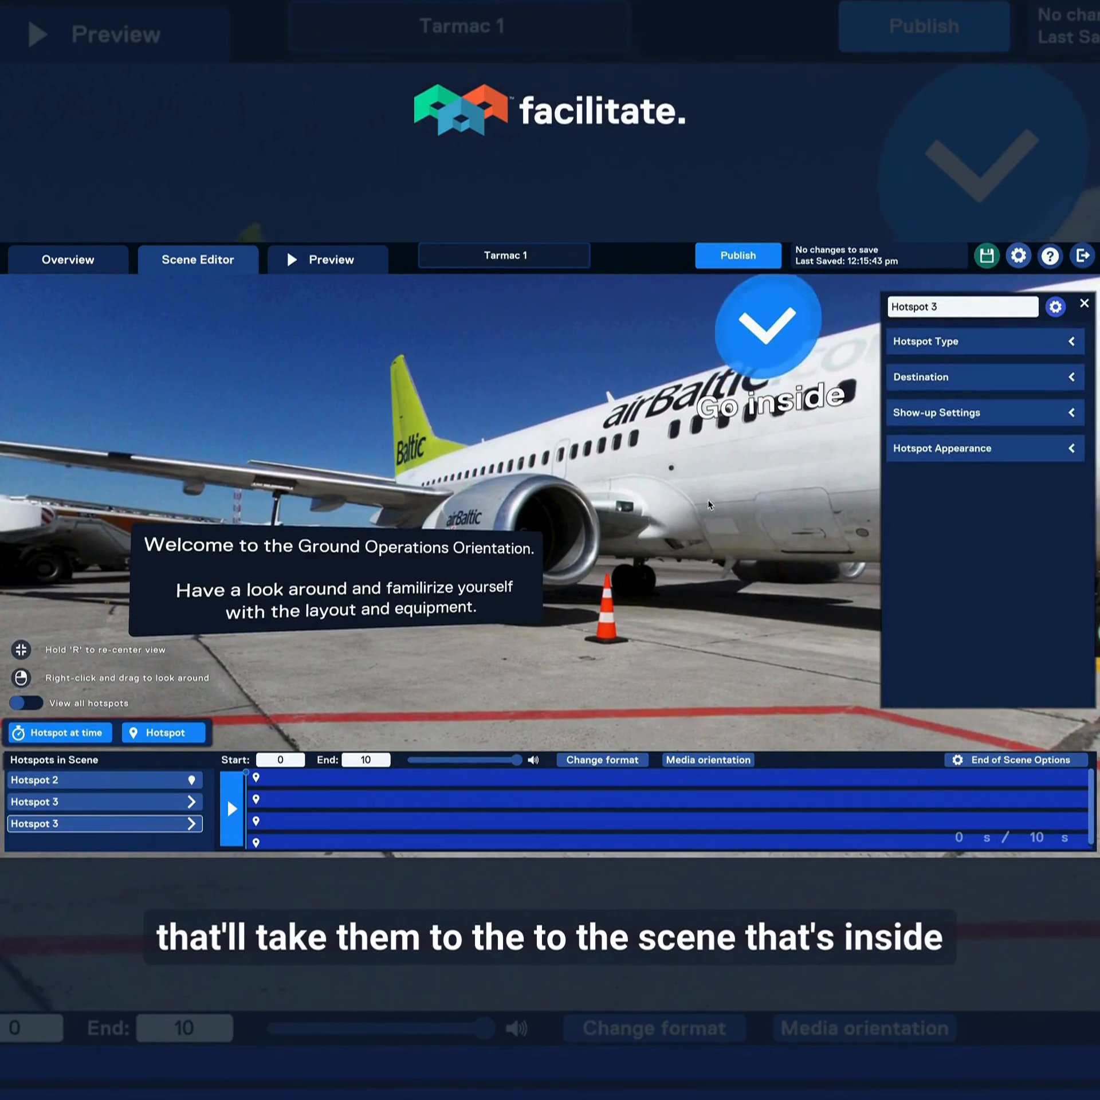
Preview the scenario, follow the "Go inside" waypoint and look around the cabin.
click(312, 263)
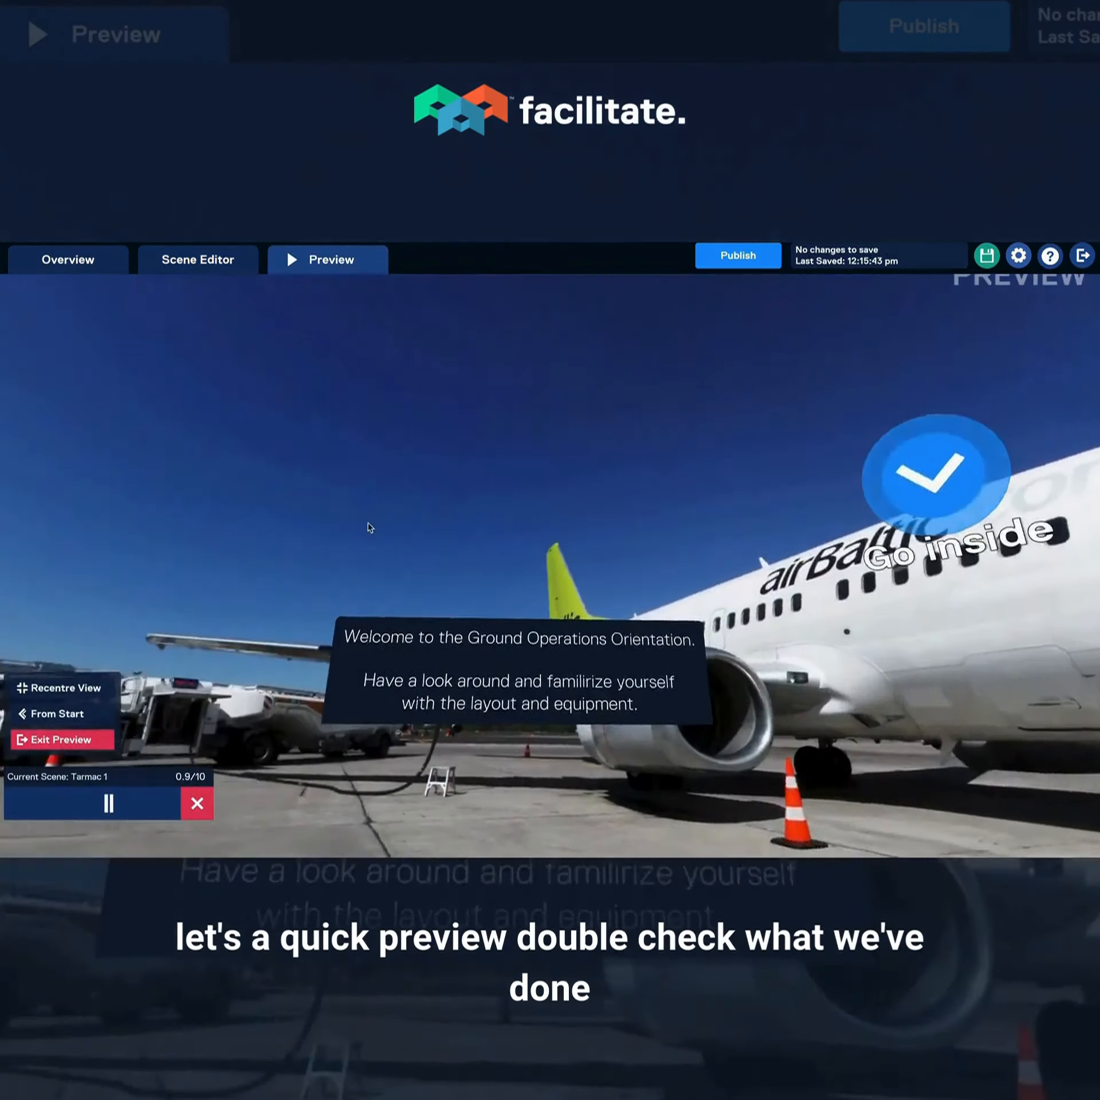
drag(370, 528, 585, 526)
click(586, 525)
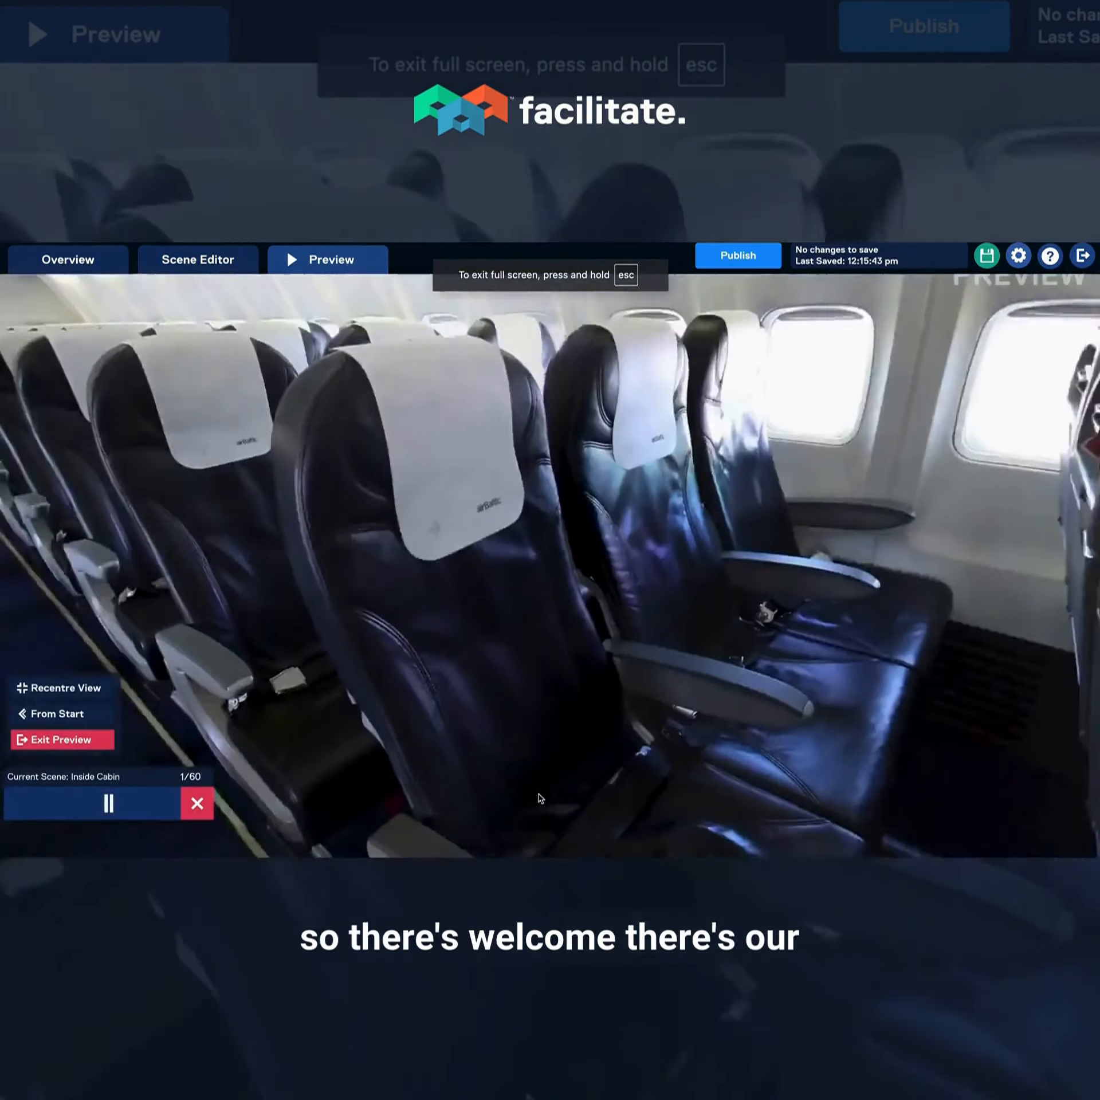
drag(541, 798, 612, 716)
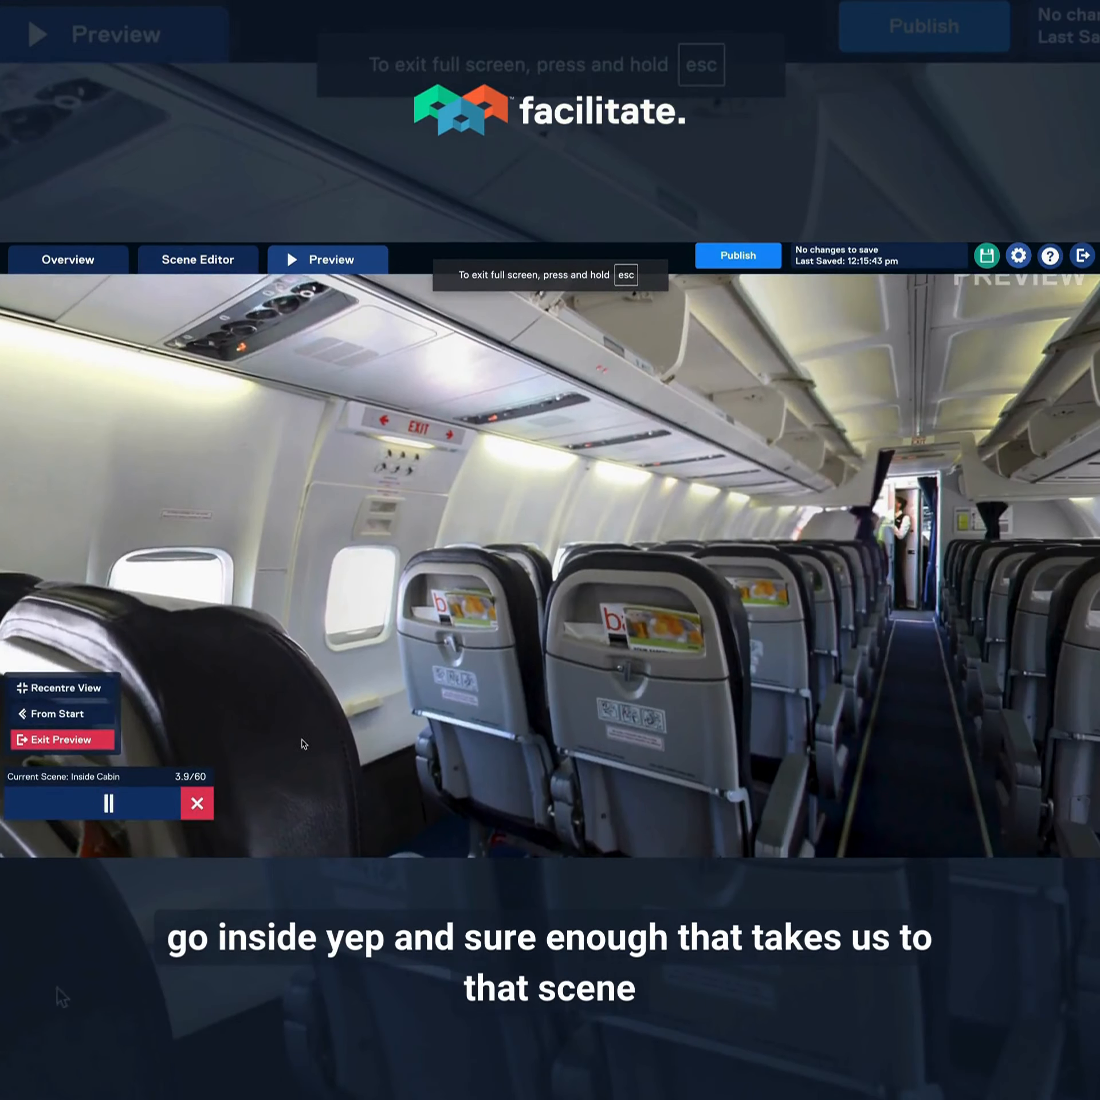
Restart the preview and test the "Go here" waypoint, looking around its destination before returning to the overview.
click(45, 715)
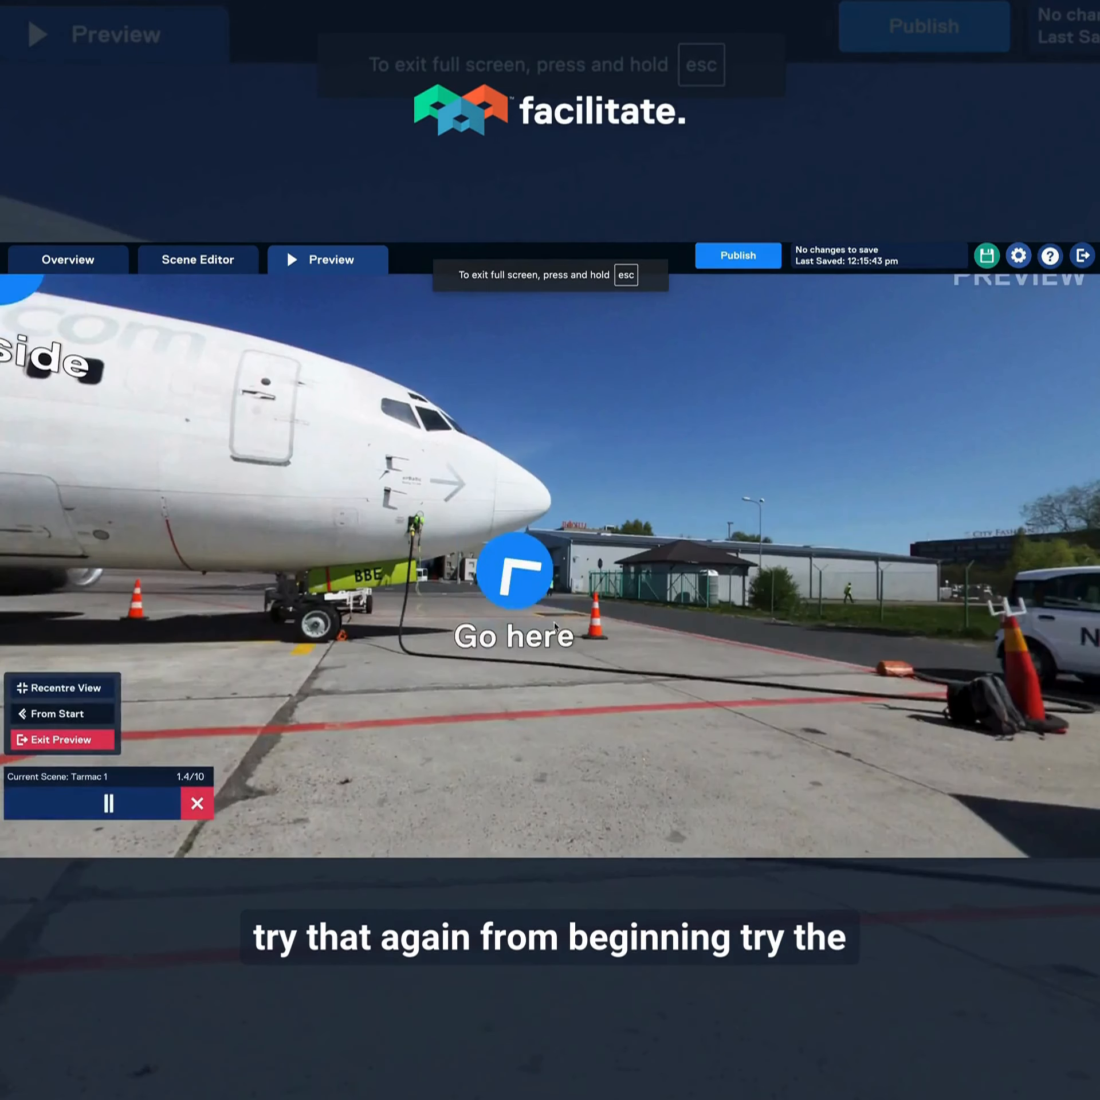
click(556, 627)
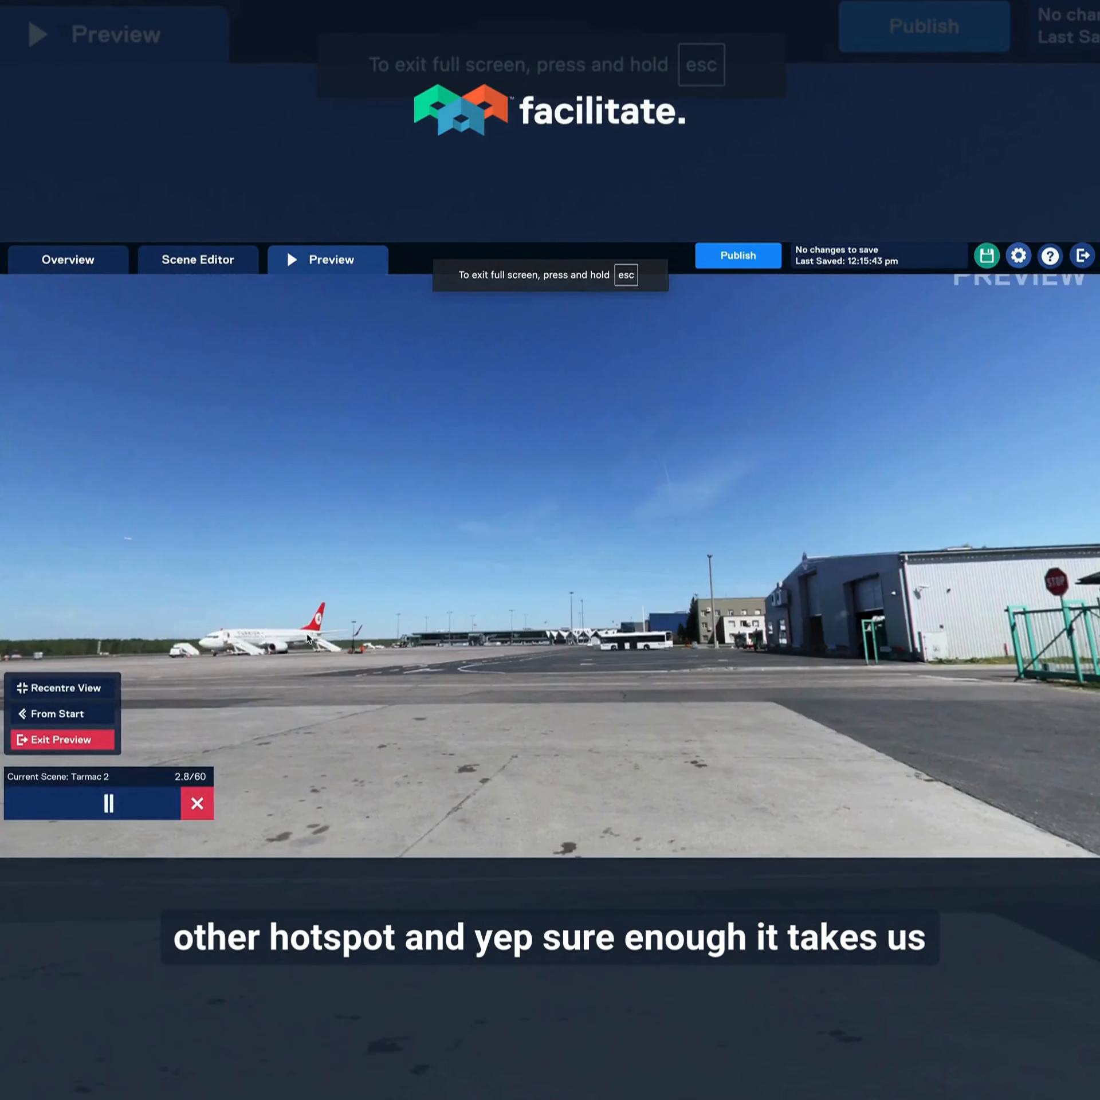
drag(306, 637, 941, 662)
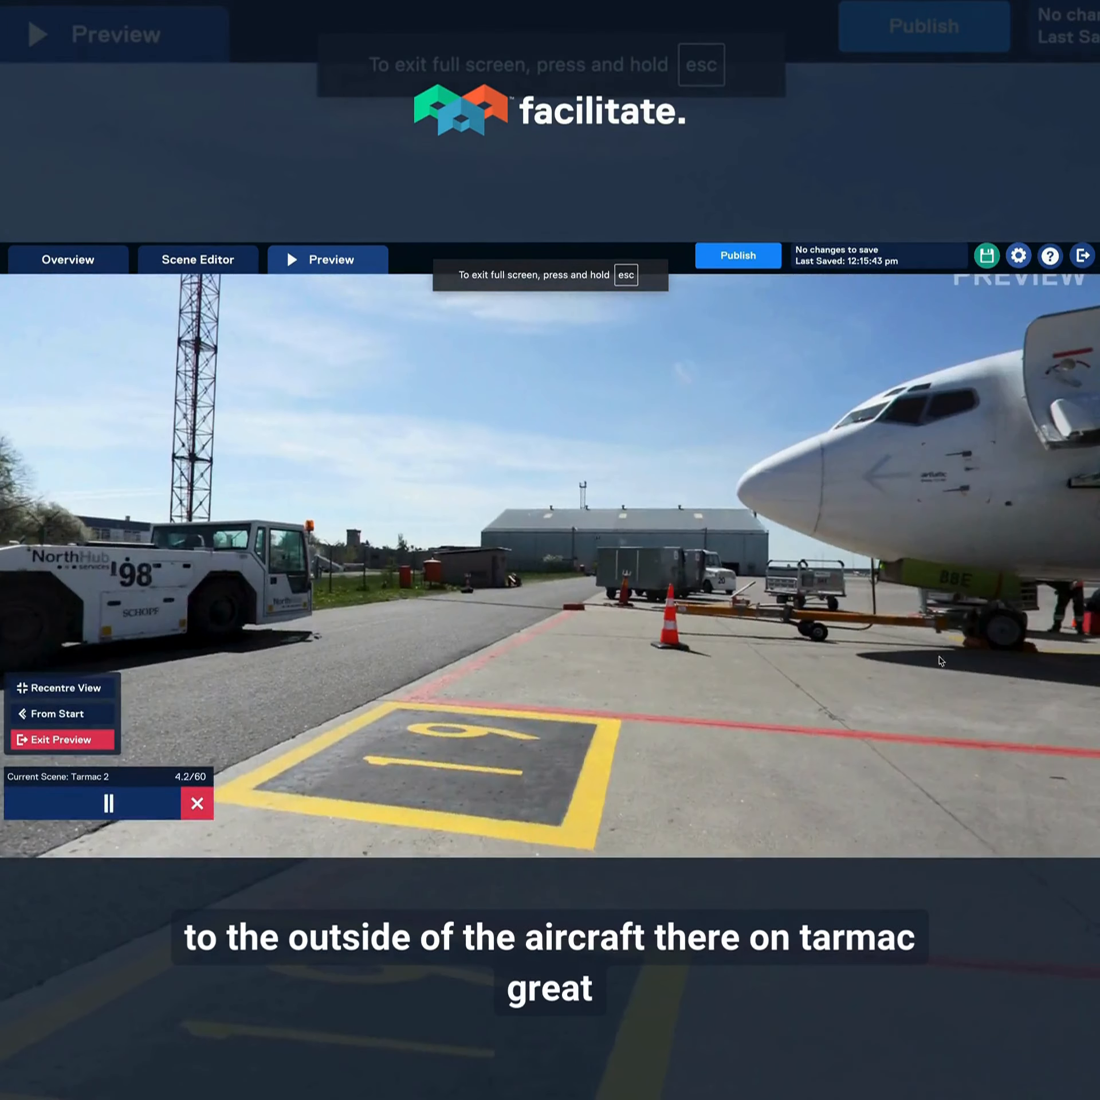
click(108, 269)
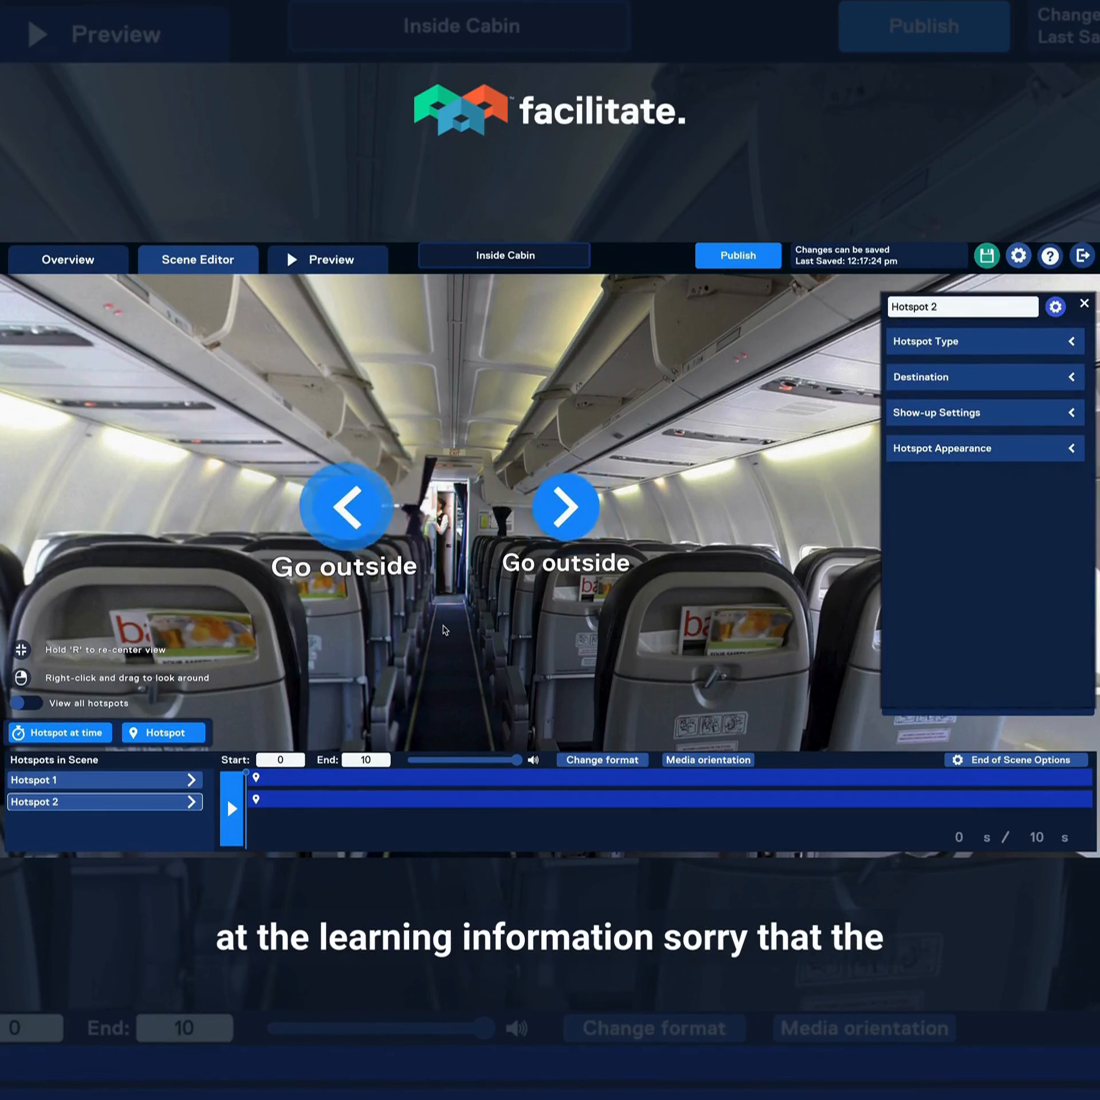
Set the Inside Cabin scene to pause when it reaches its end and save the scenario.
click(1085, 304)
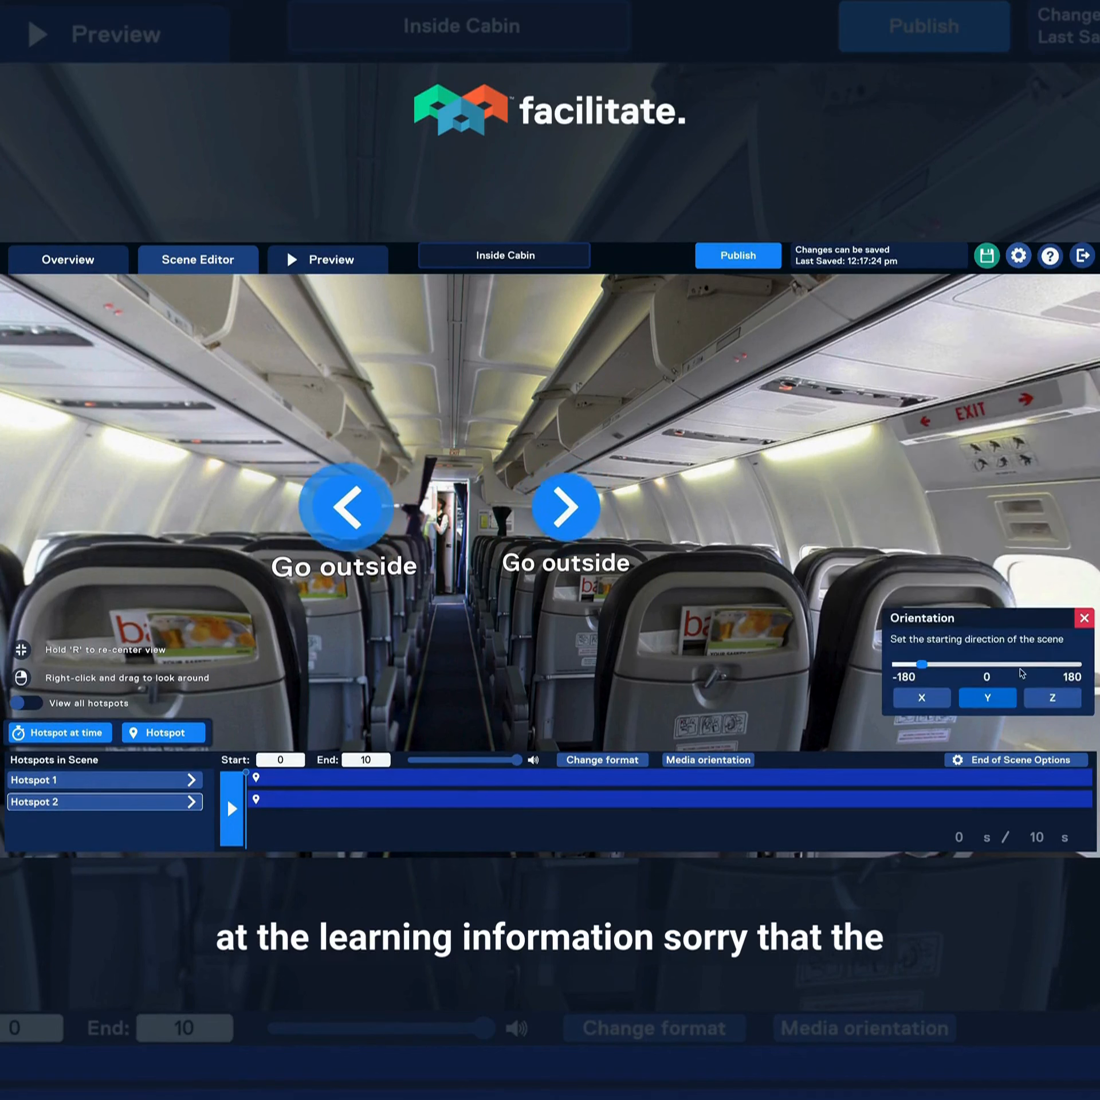
click(994, 762)
click(938, 598)
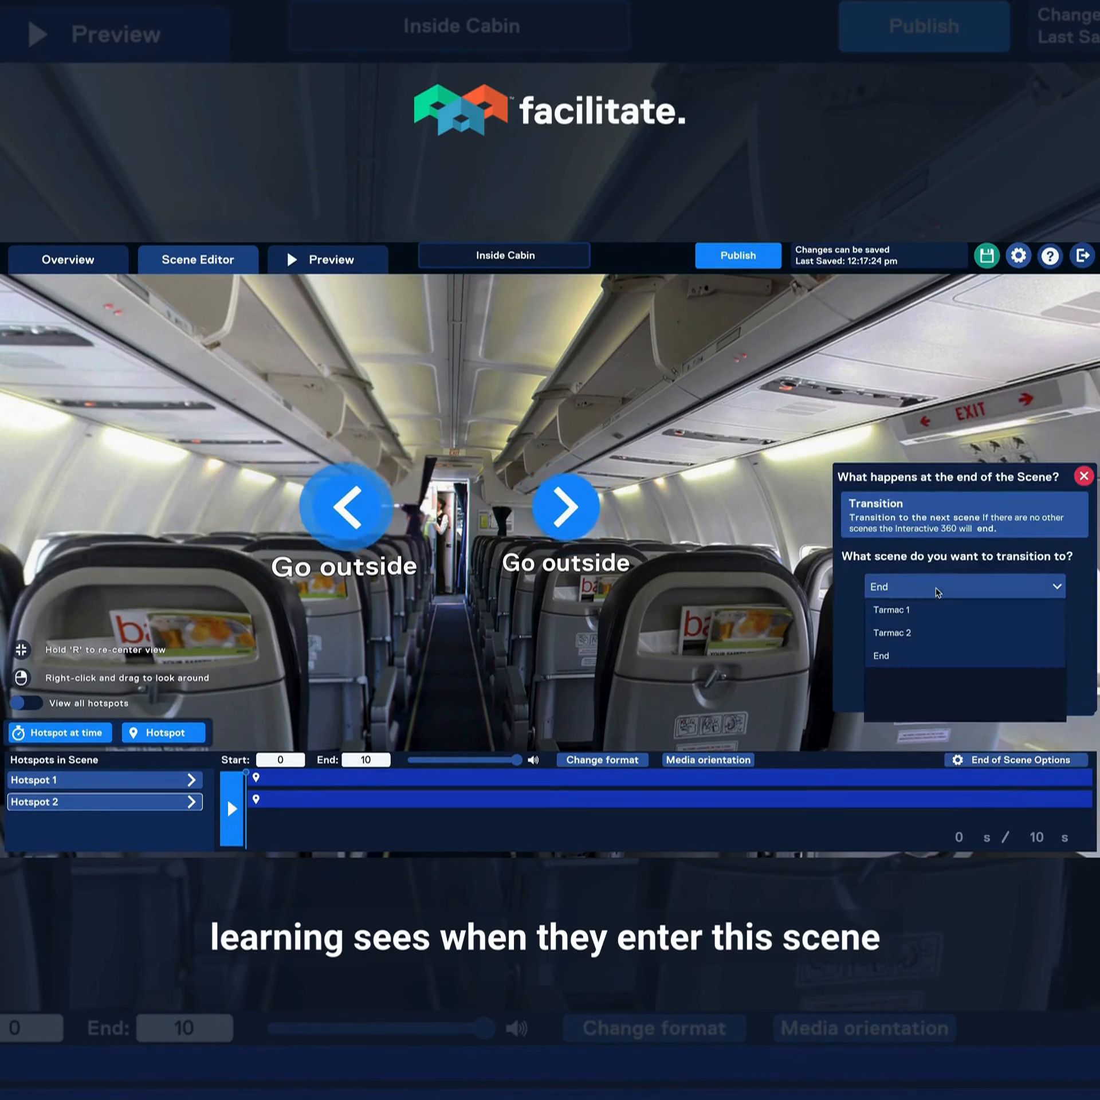
click(937, 593)
click(927, 701)
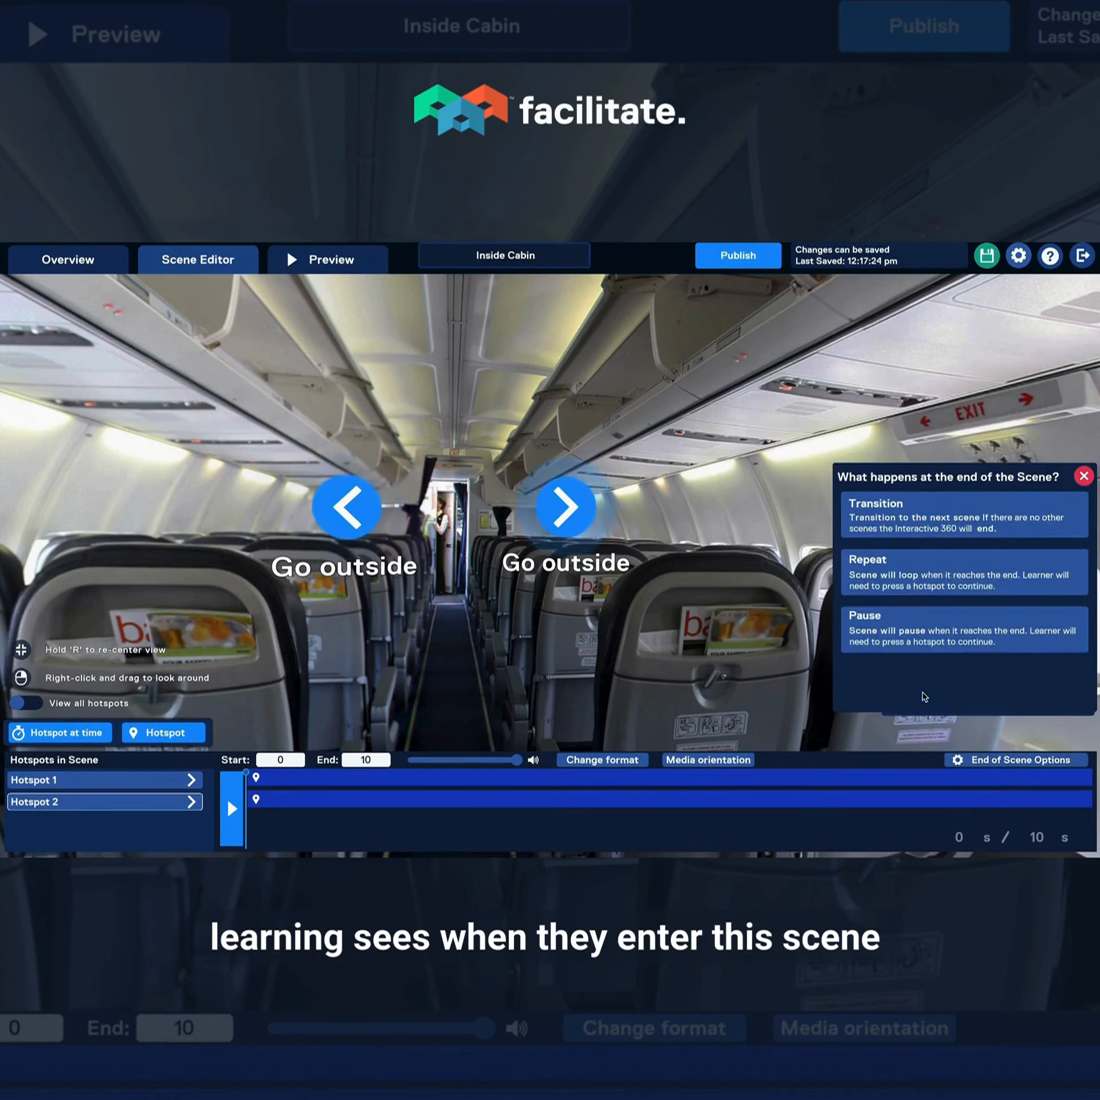
click(912, 646)
click(1085, 476)
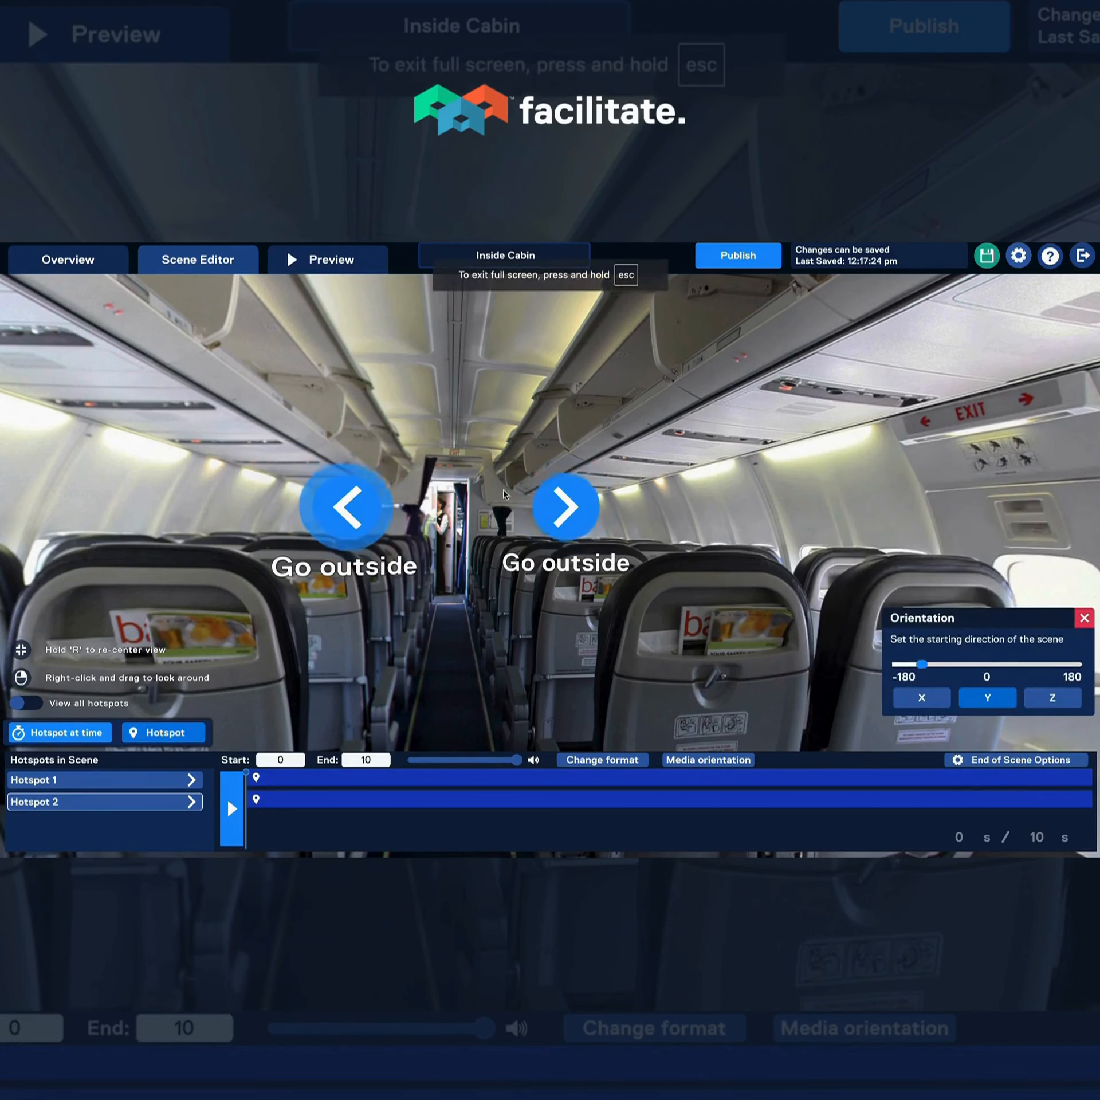
click(987, 263)
Add a hotspot on the cabin ceiling and make it an Exit hotspot.
drag(539, 719, 533, 457)
click(192, 734)
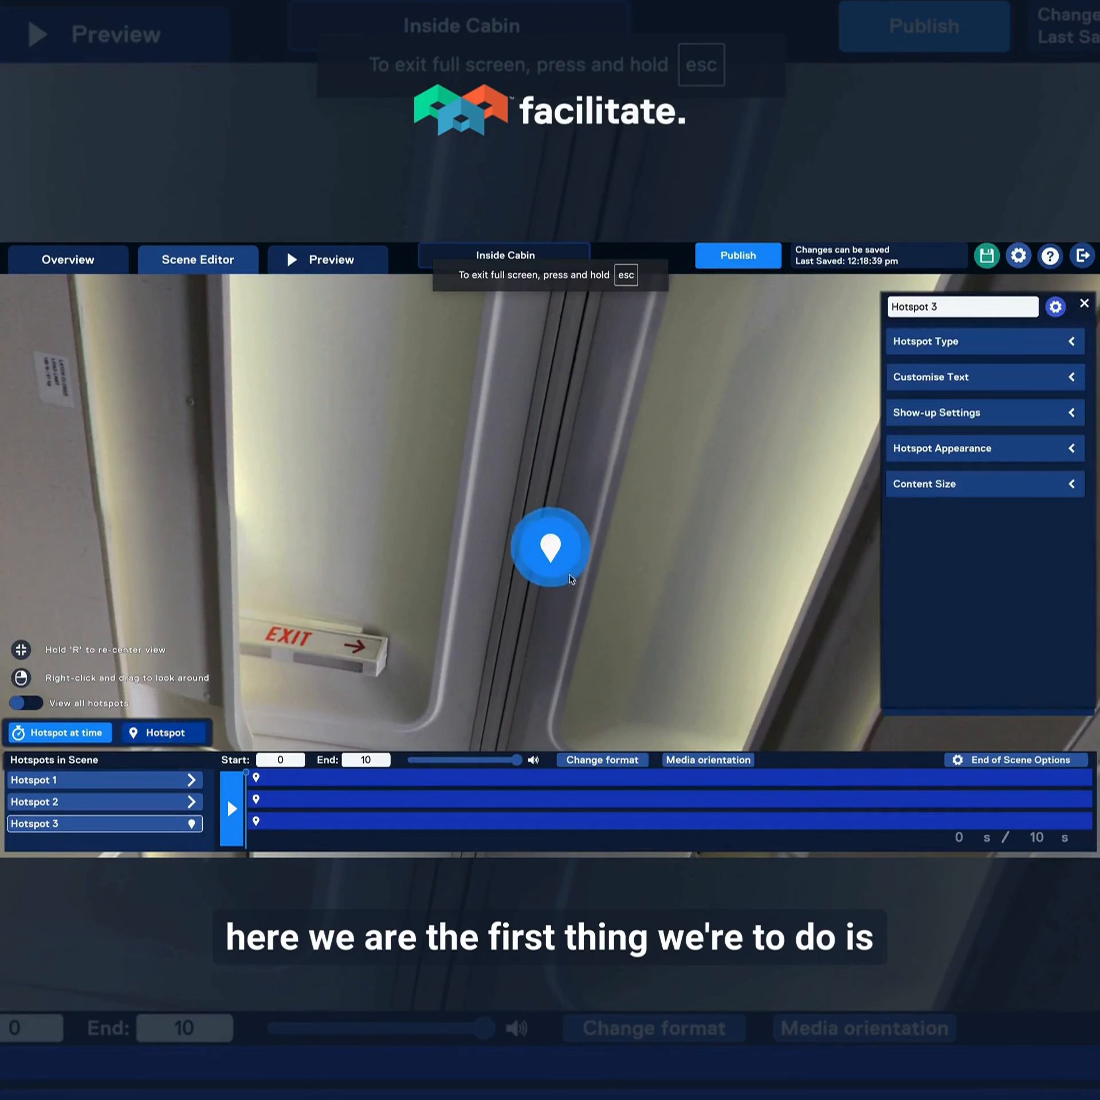
click(924, 341)
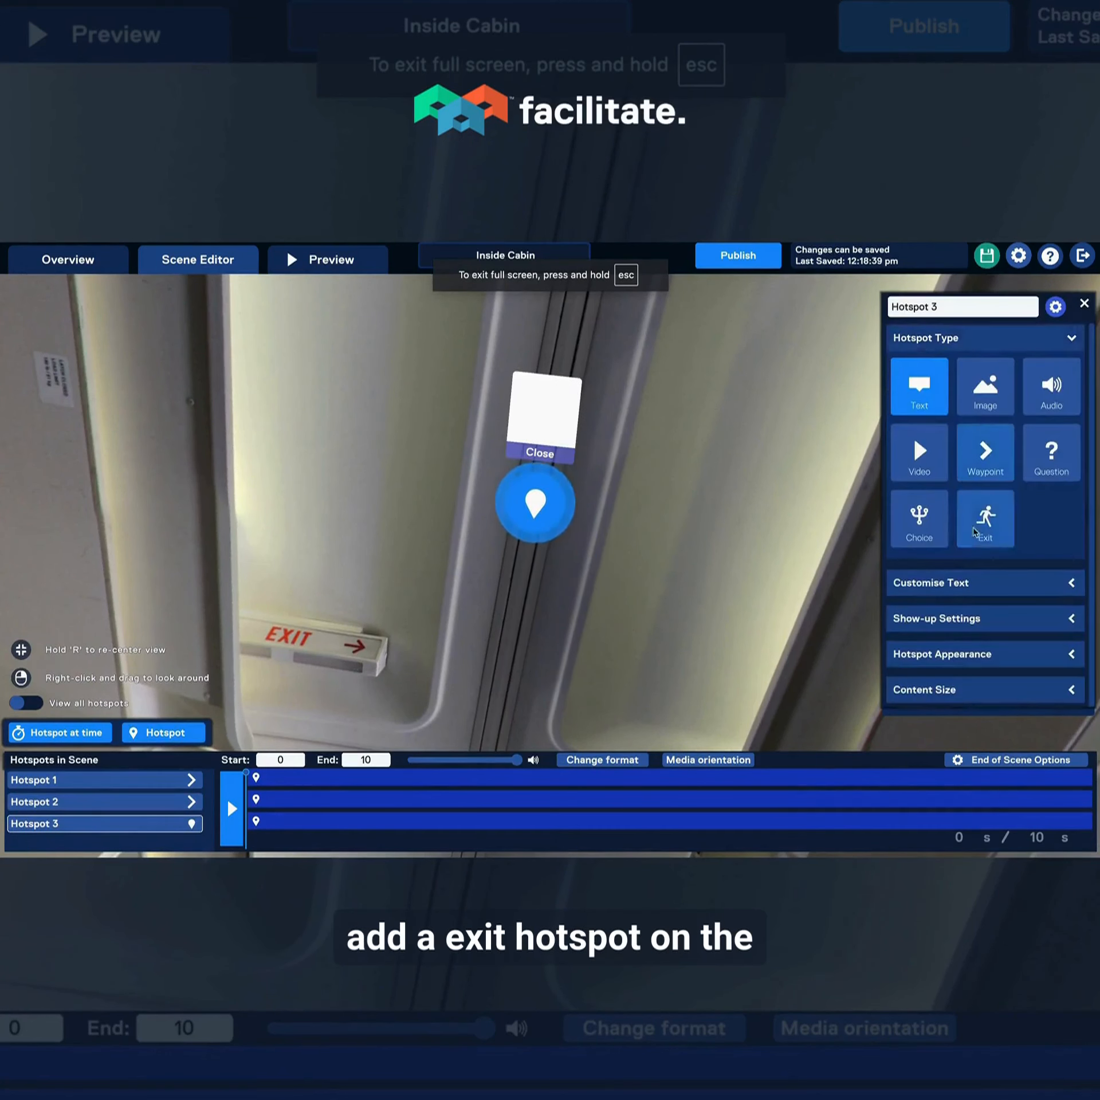
click(985, 522)
click(948, 346)
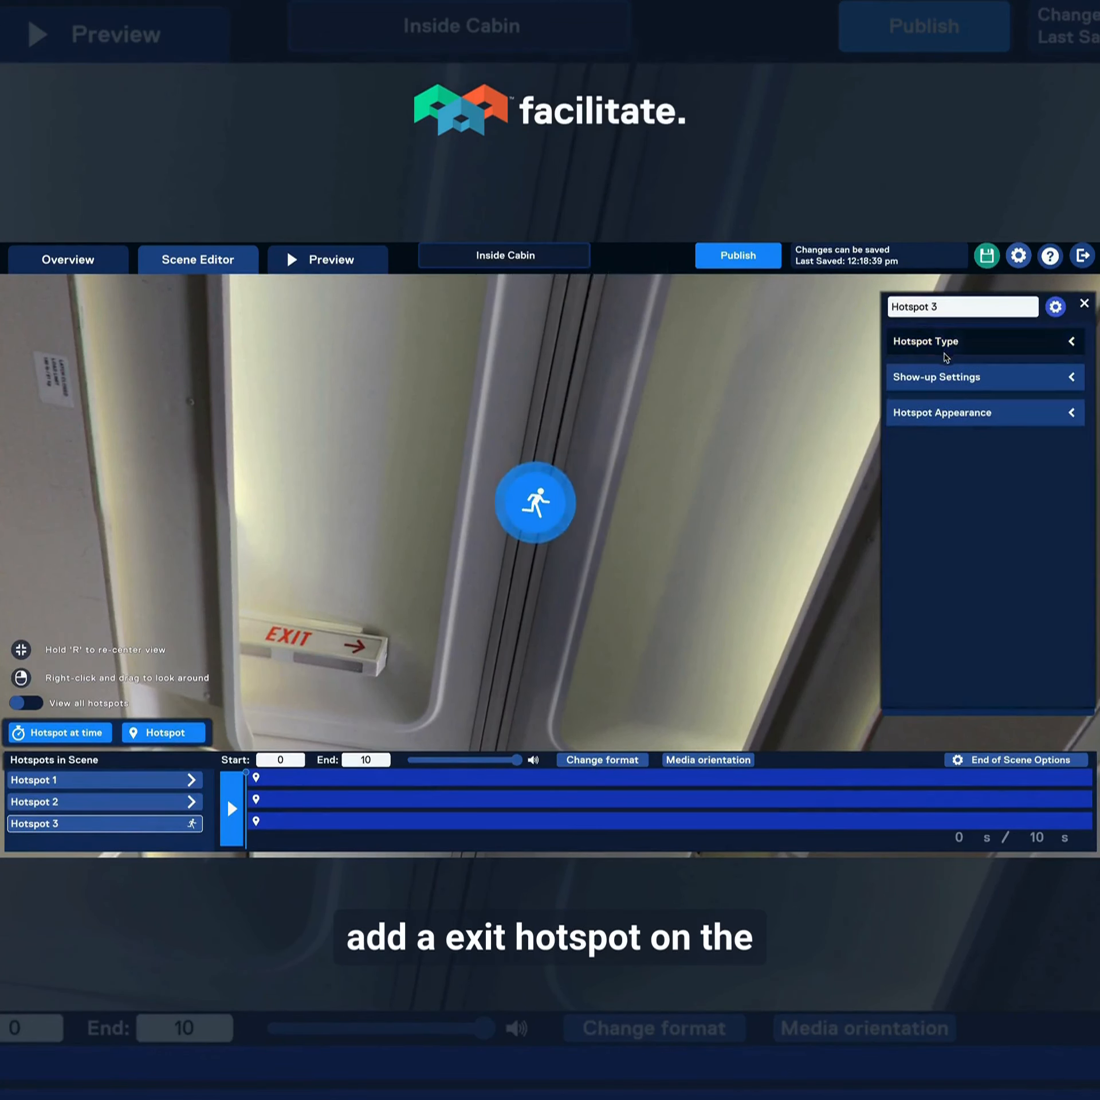
Change the colour of the ceiling exit hotspot to bright red.
click(916, 410)
click(1066, 452)
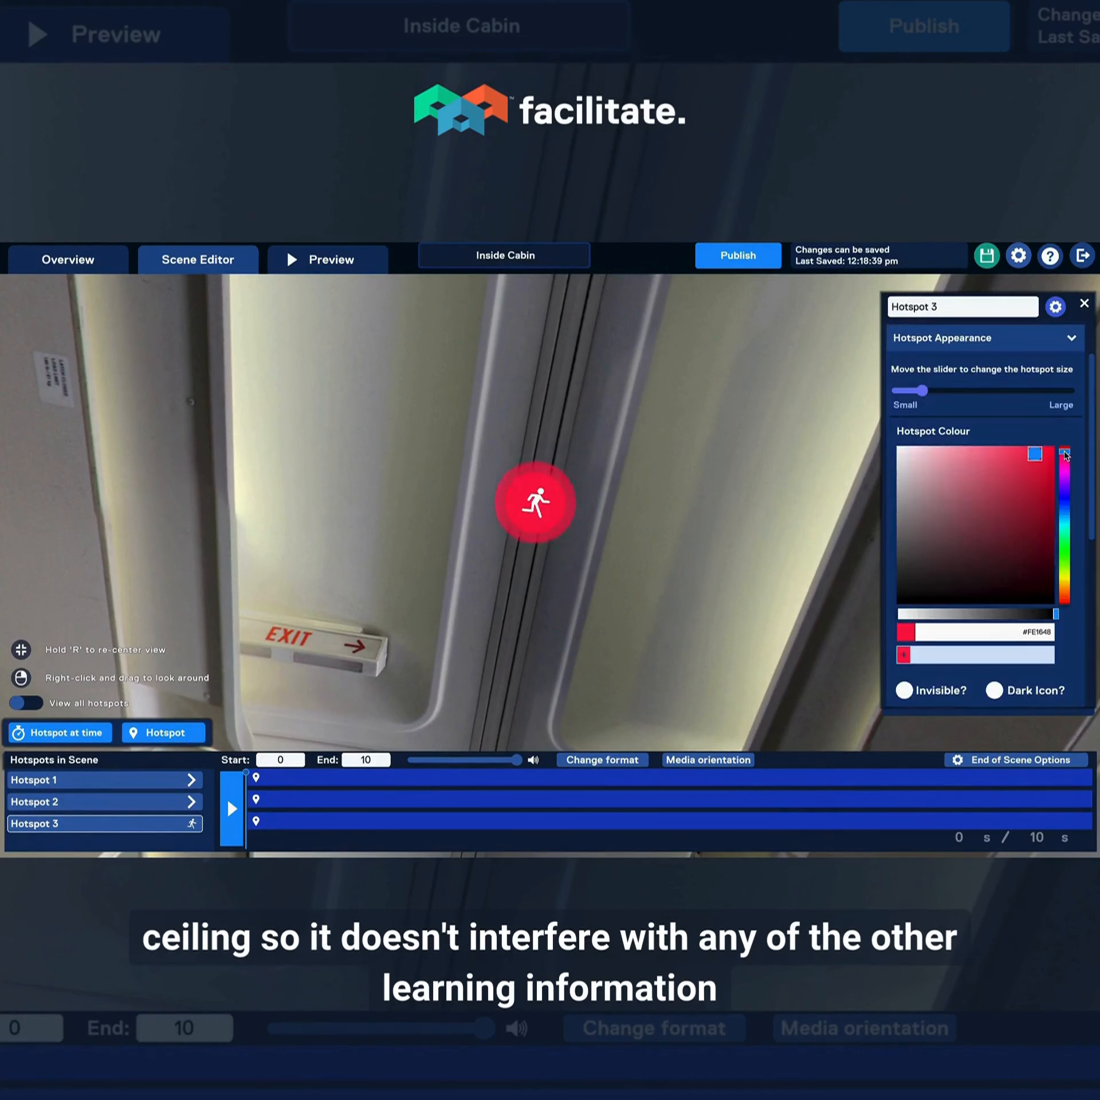
click(1003, 341)
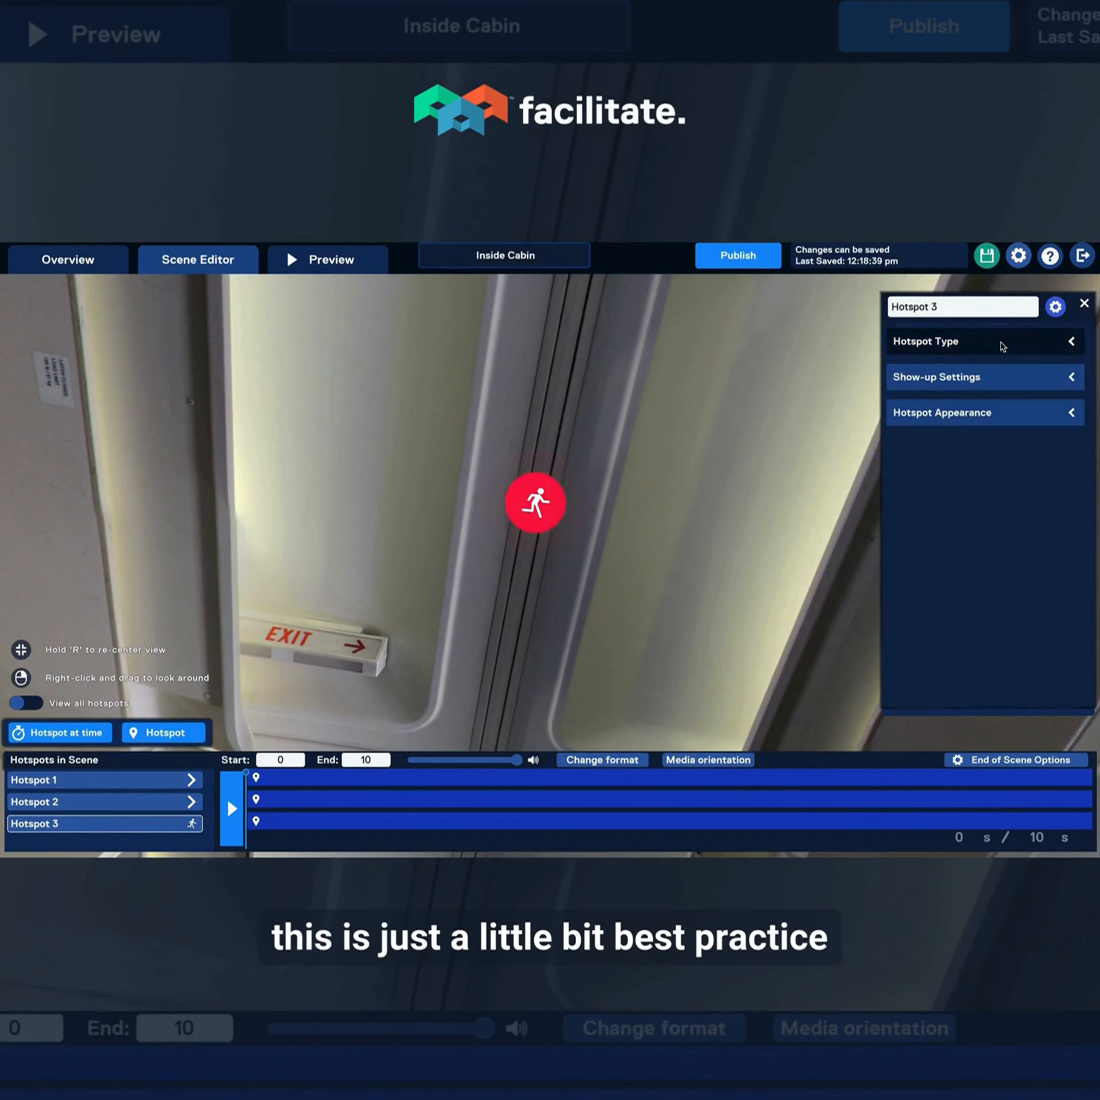
click(955, 420)
click(1008, 340)
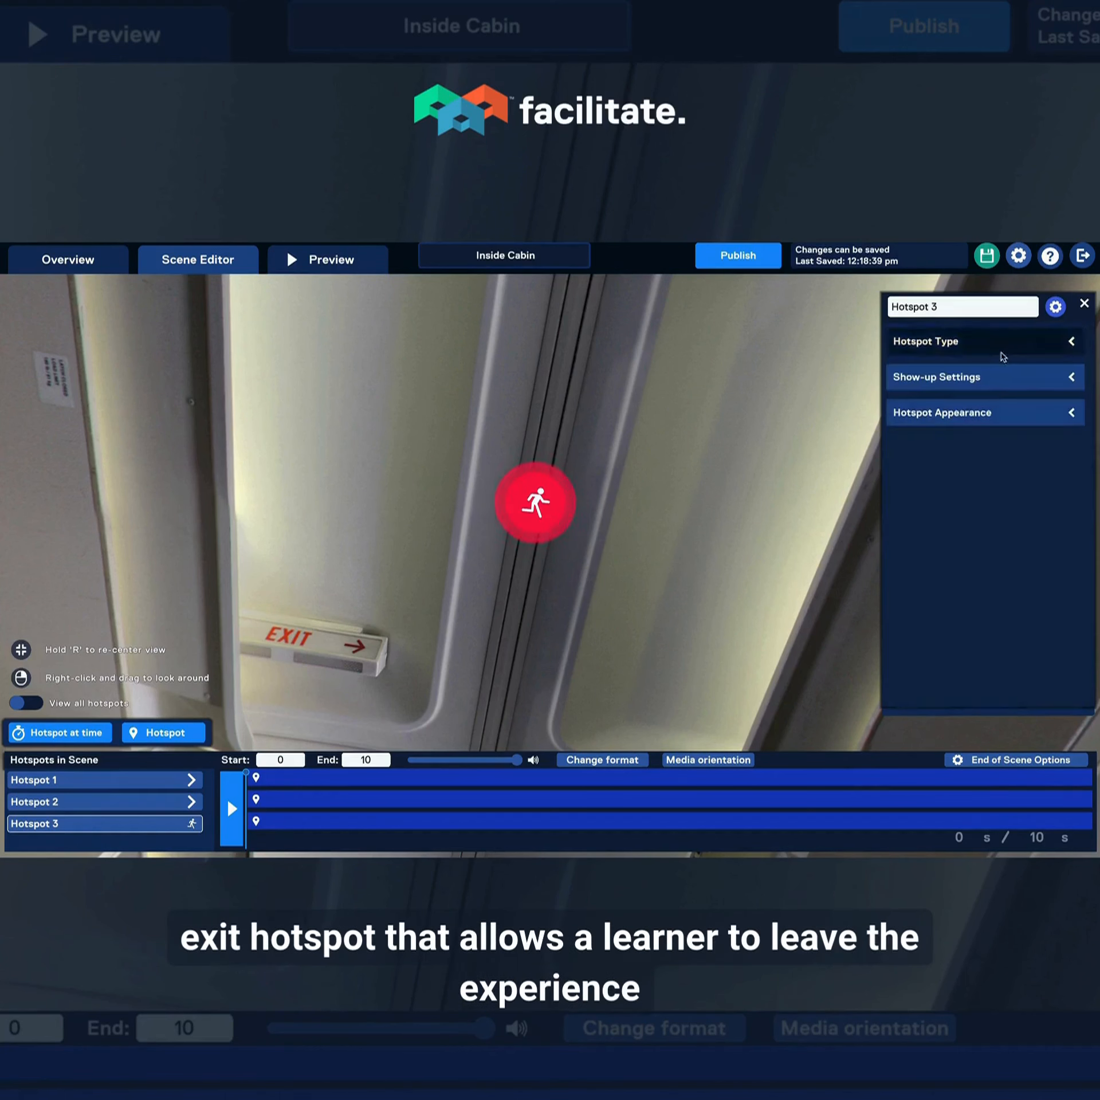
click(977, 376)
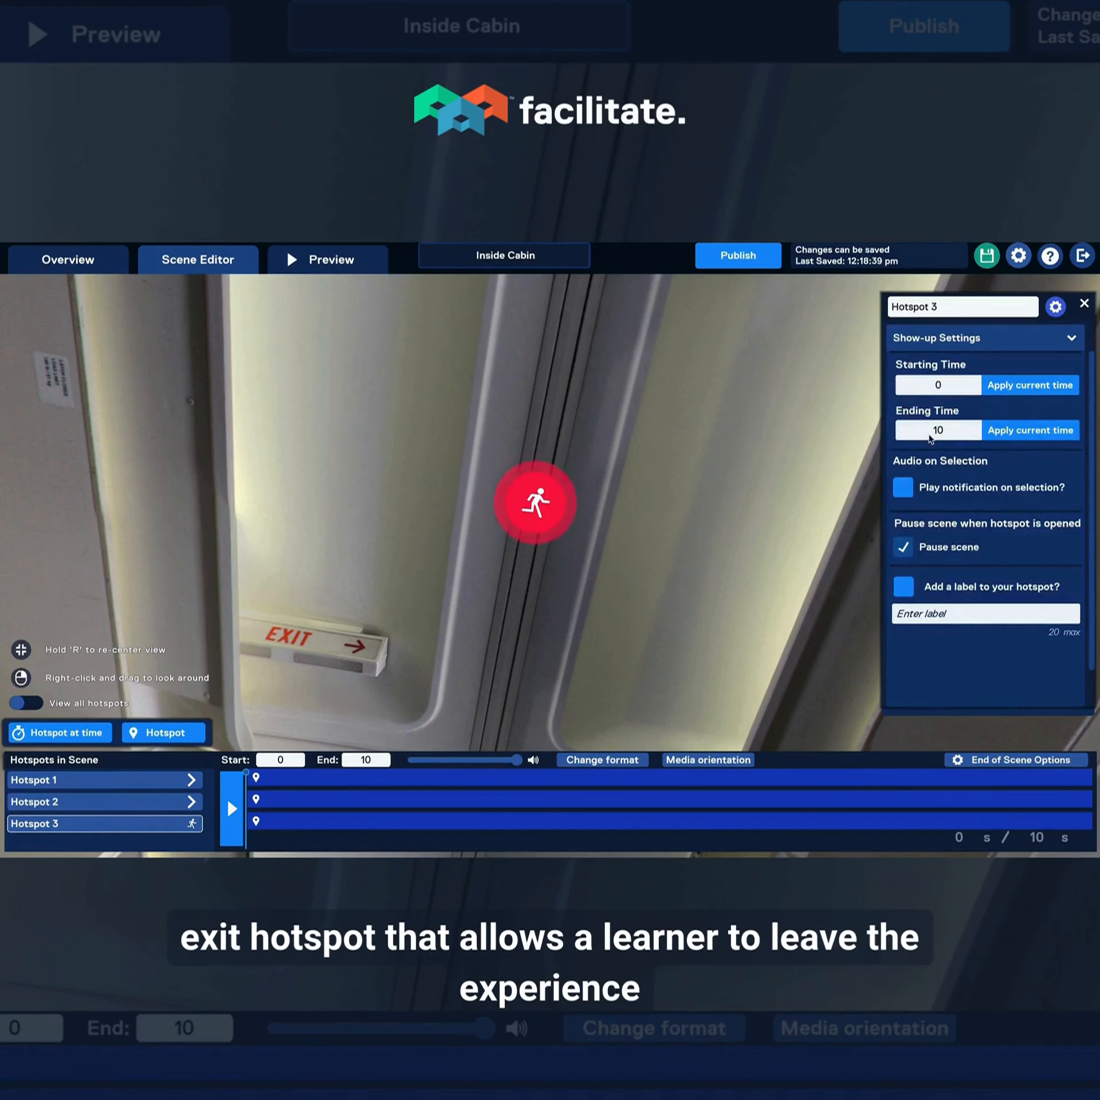
scroll(931, 437, up, 1)
click(932, 382)
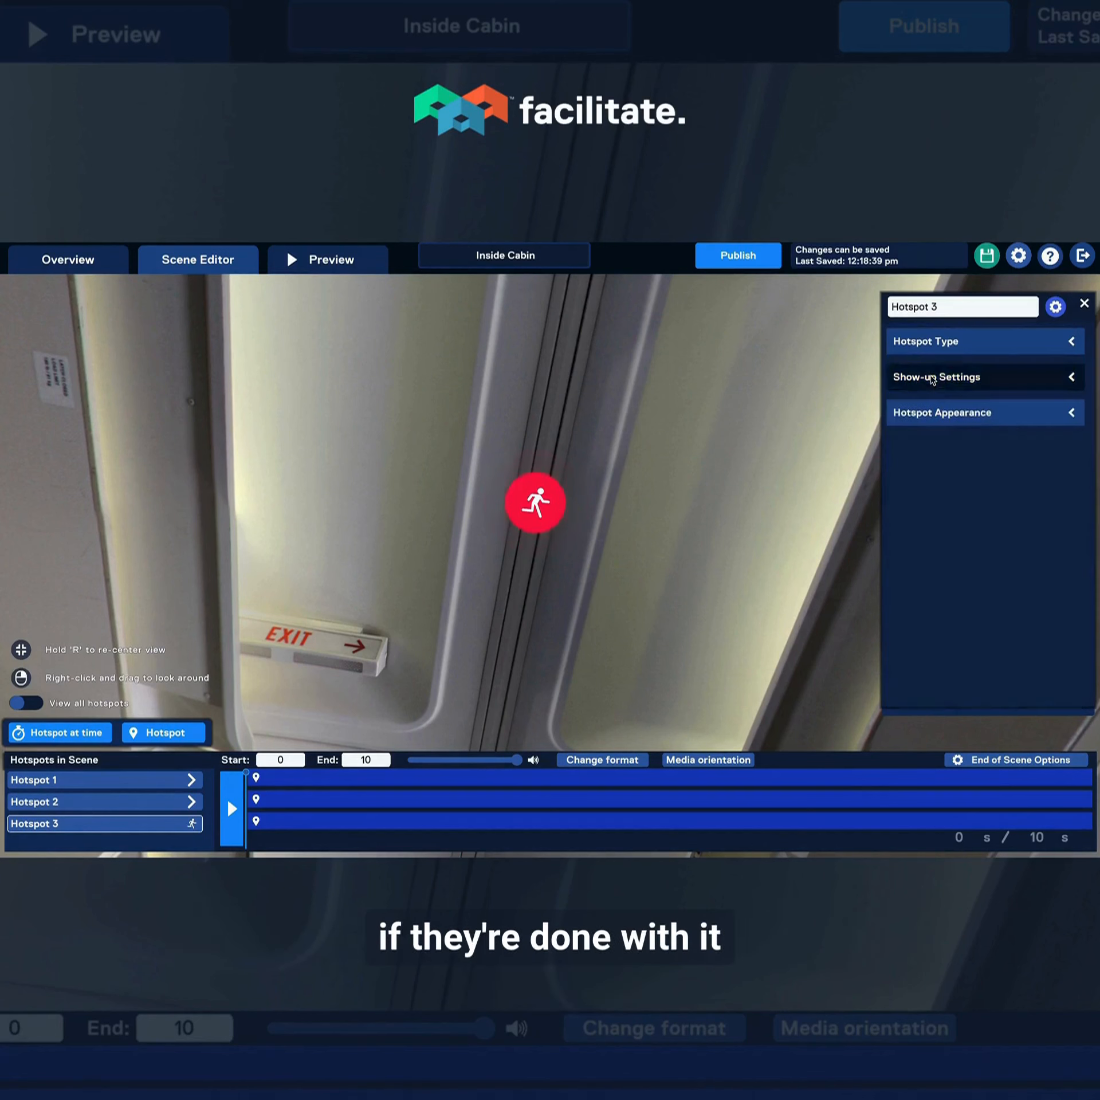
click(923, 421)
scroll(954, 444, down, 5)
Add the label "Exit" to the ceiling exit hotspot and save the scenario.
click(902, 573)
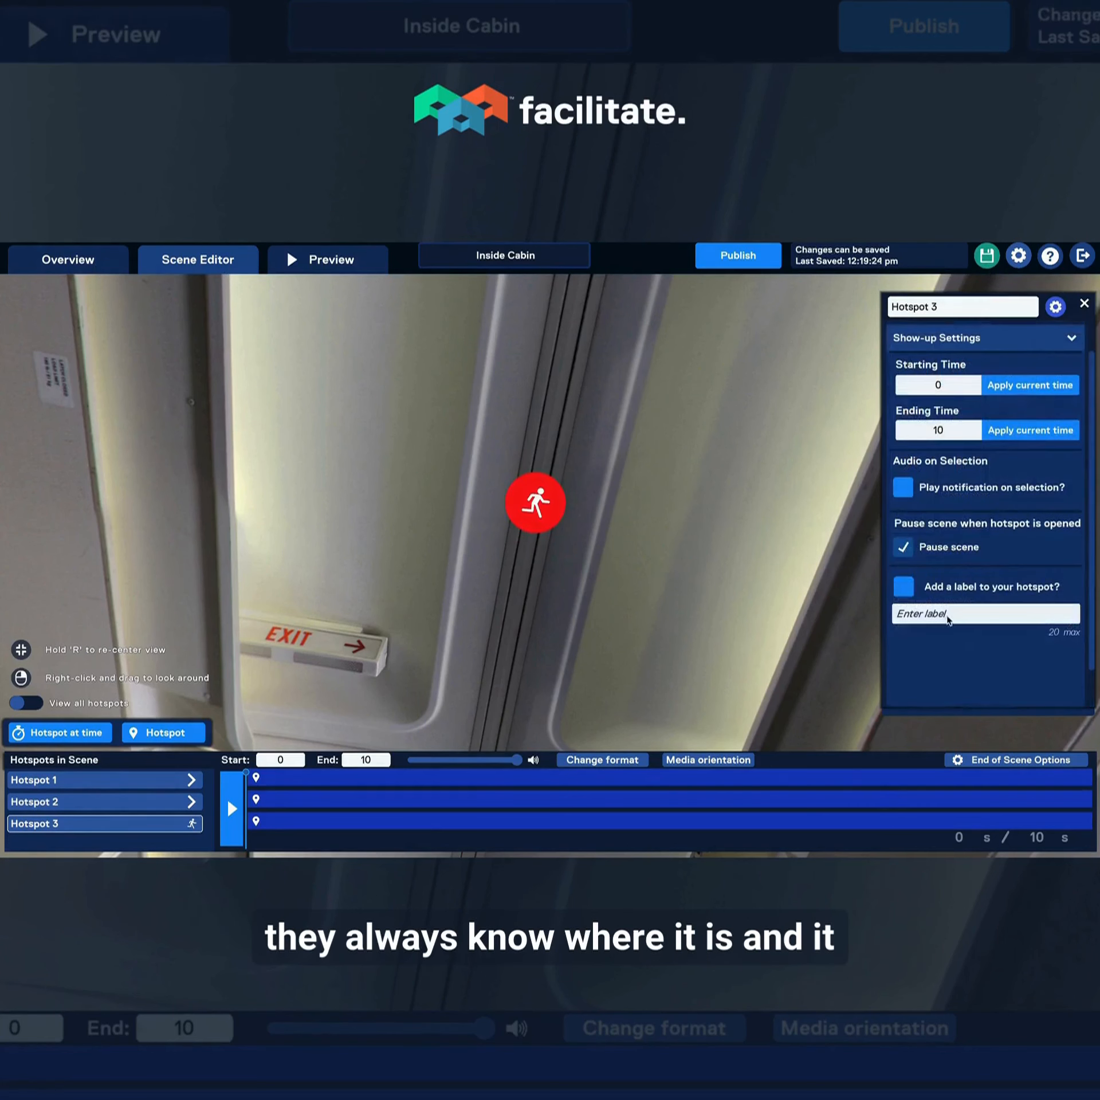
click(947, 614)
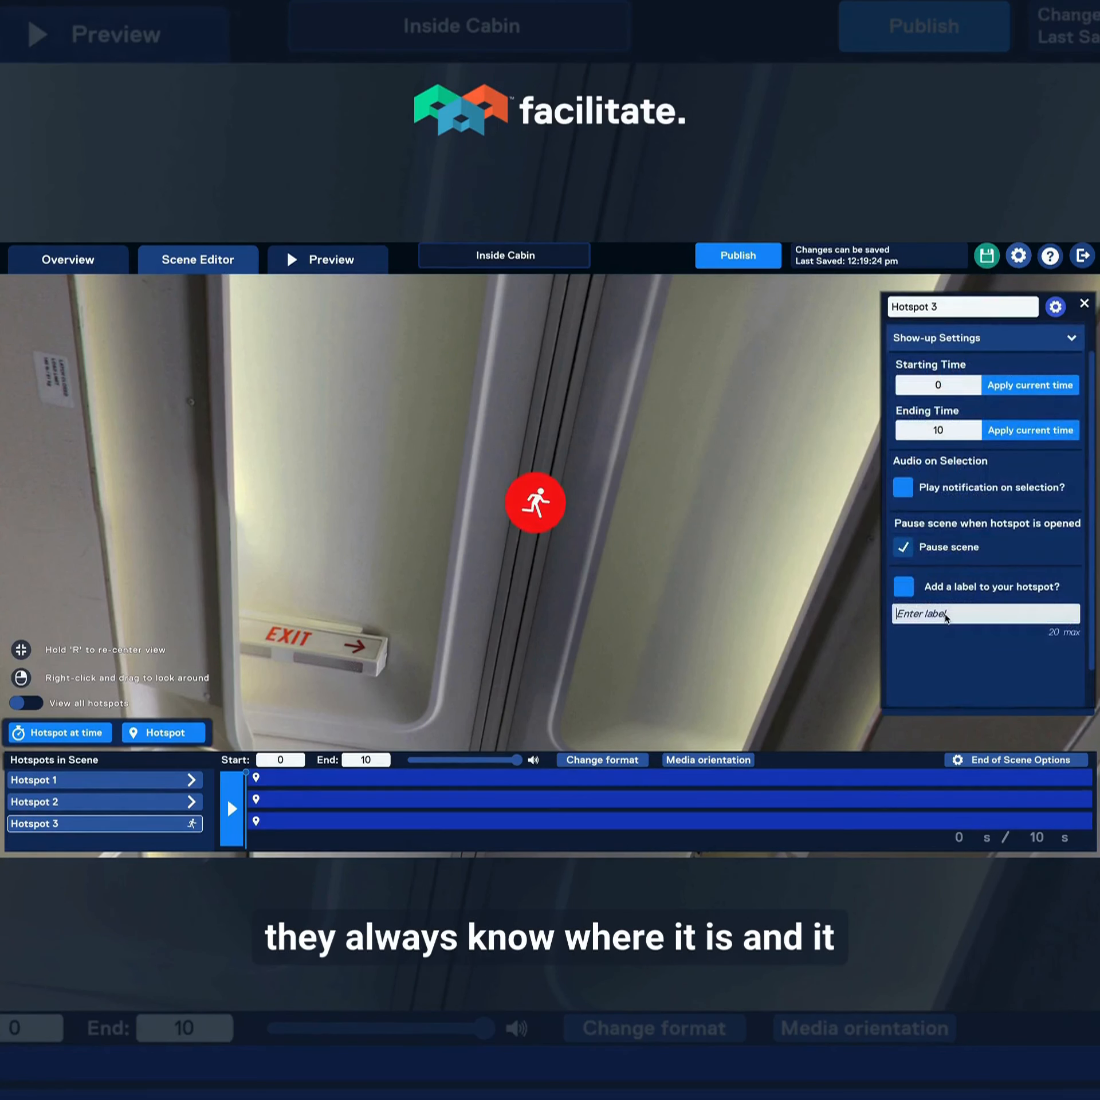
text(Exit)
click(984, 260)
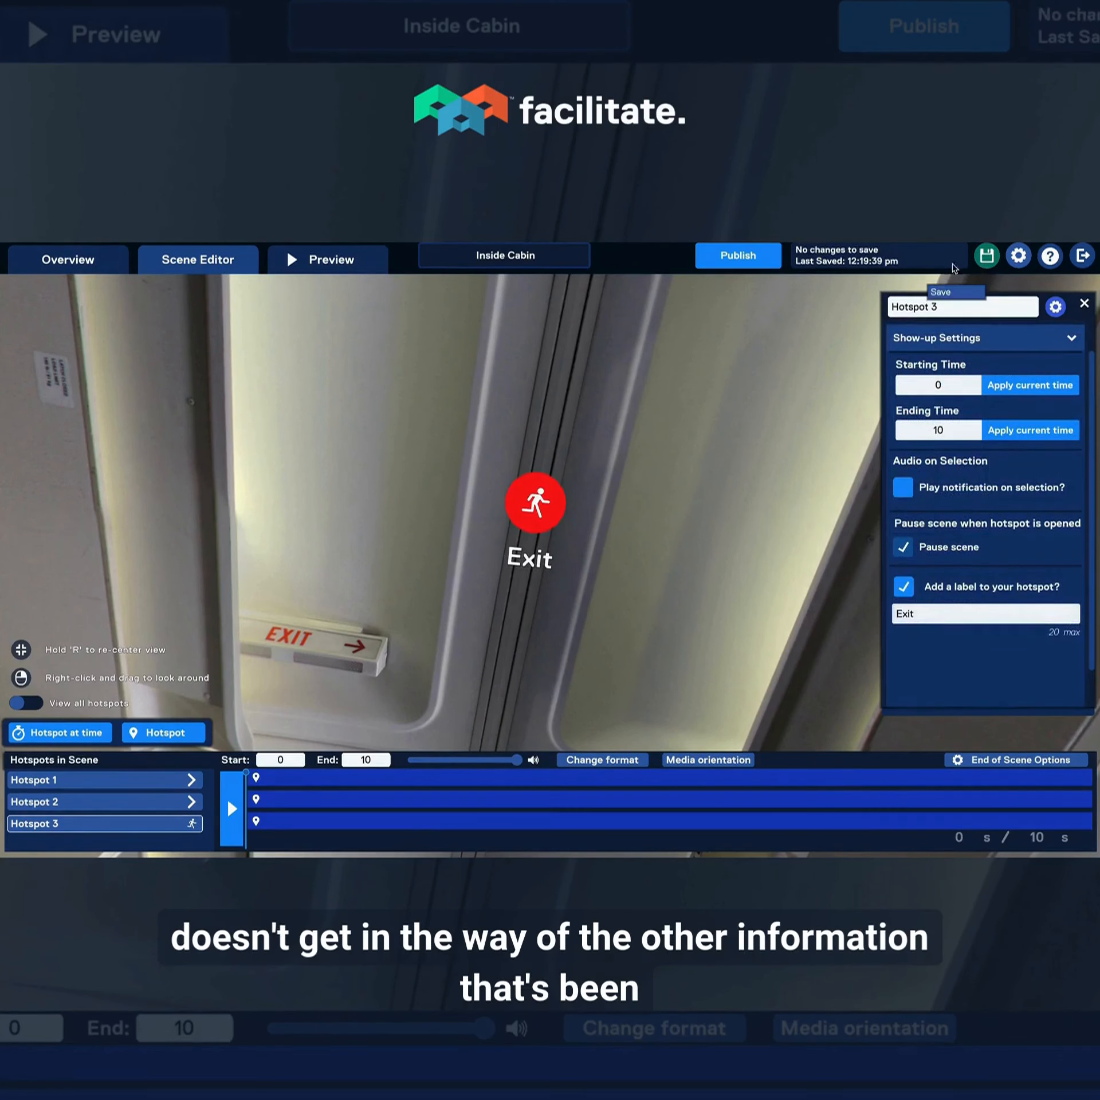
Preview the scenario from the start and test the "Go inside", left-pointing "Go outside" and "Travel back" waypoints.
click(109, 266)
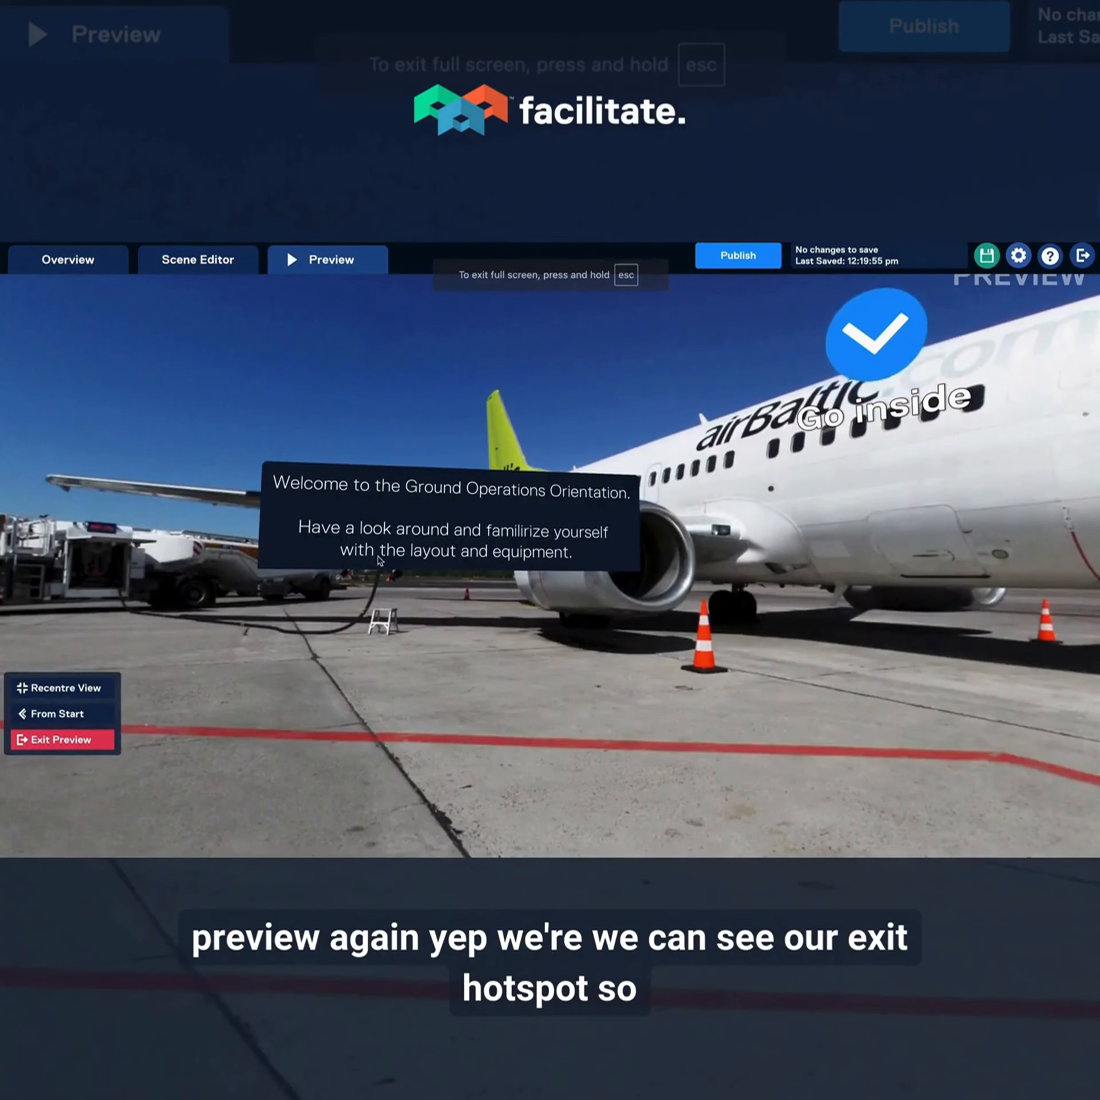
drag(460, 532, 691, 532)
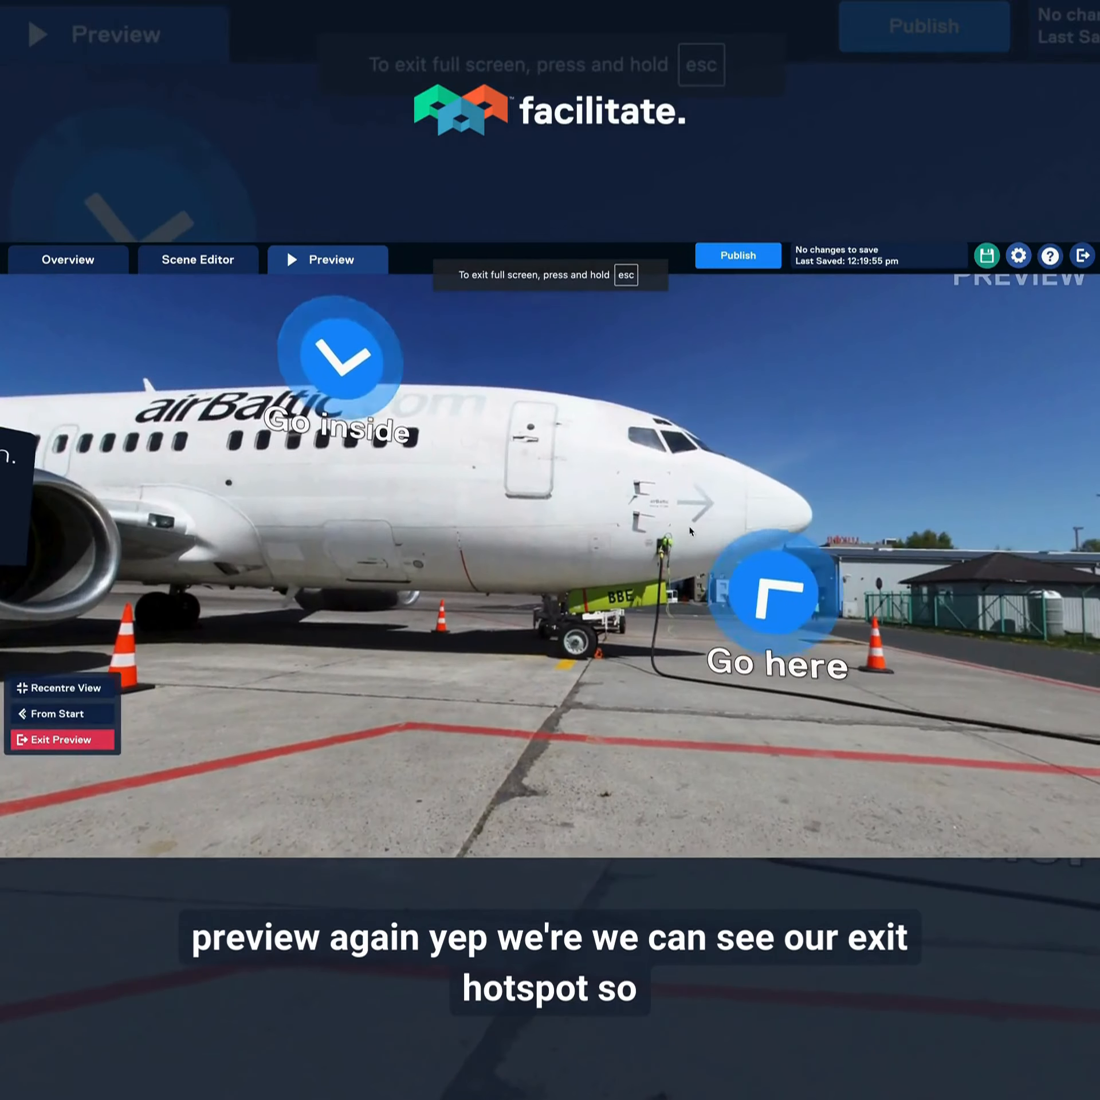
click(412, 435)
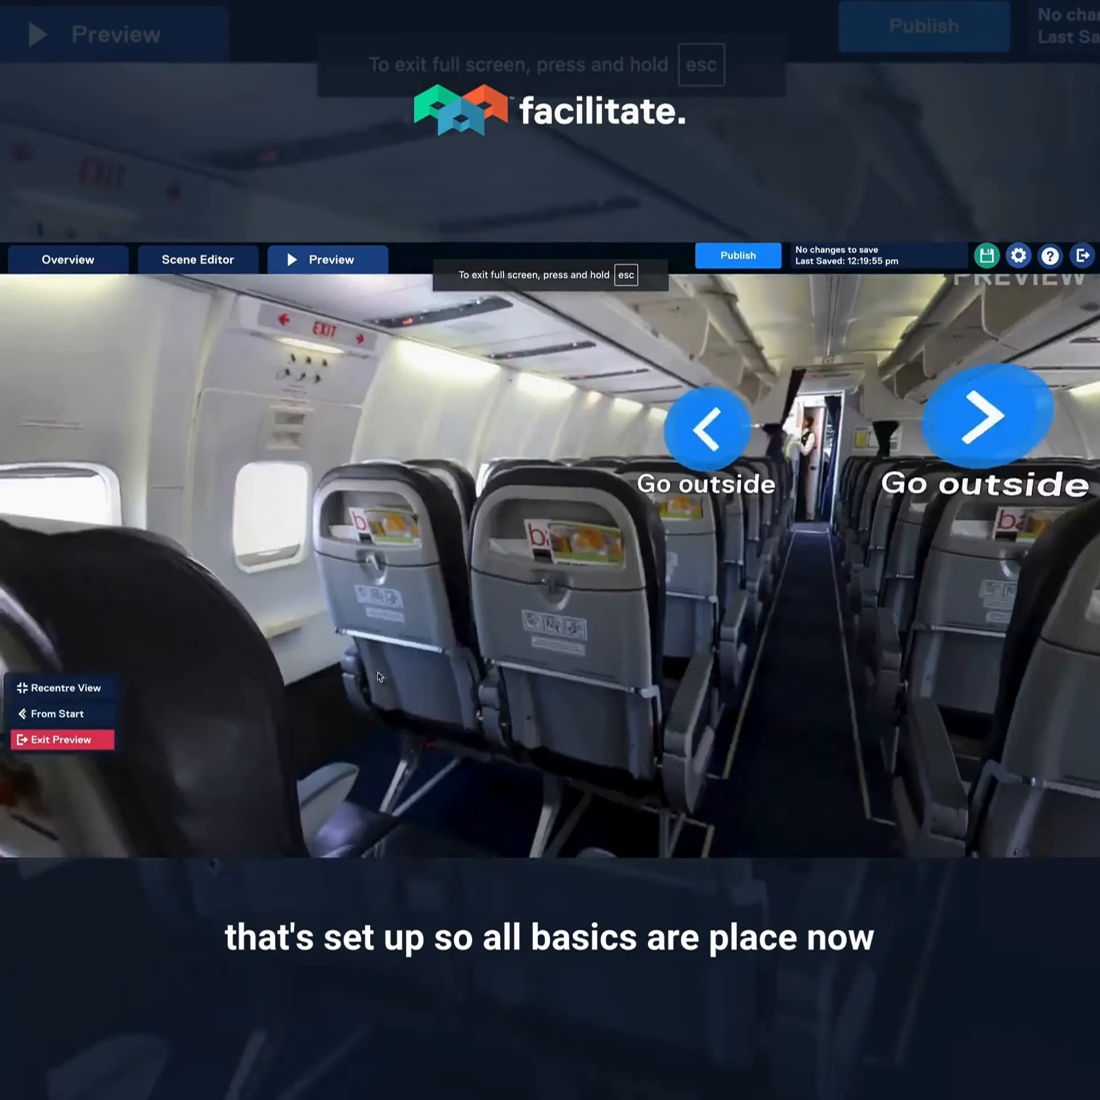
drag(377, 678, 511, 640)
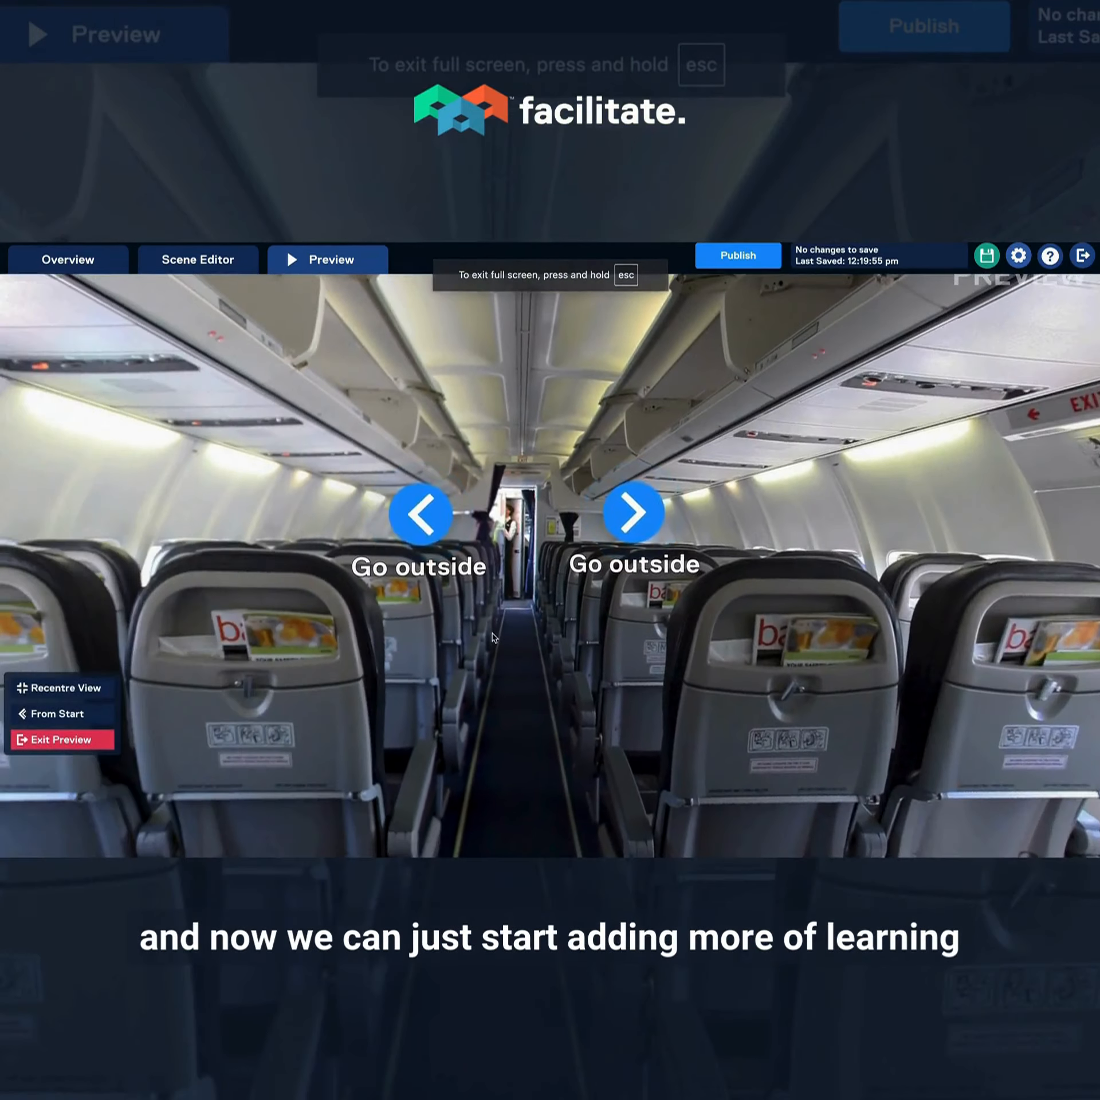
click(429, 531)
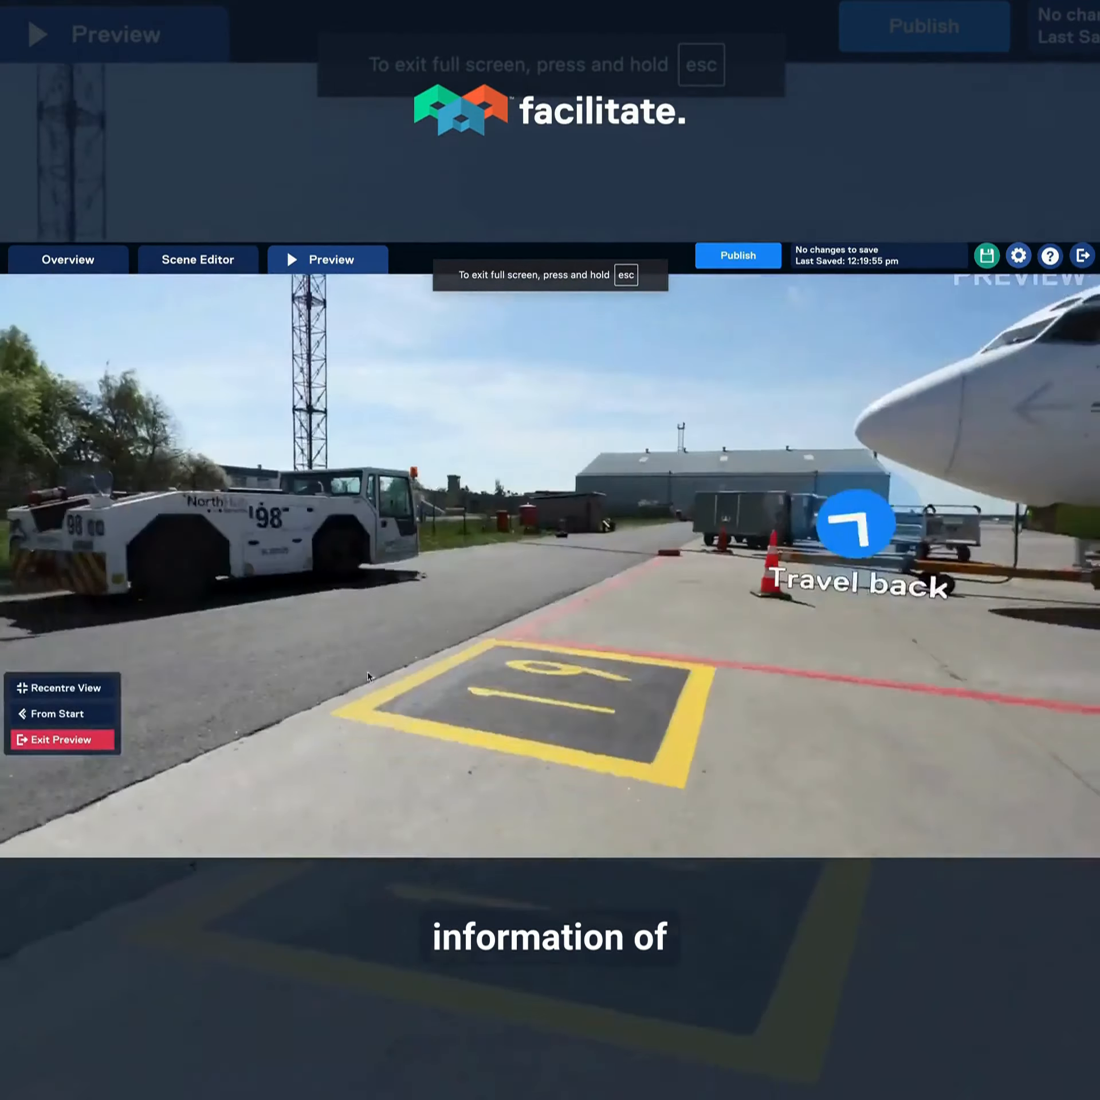
drag(370, 677, 613, 630)
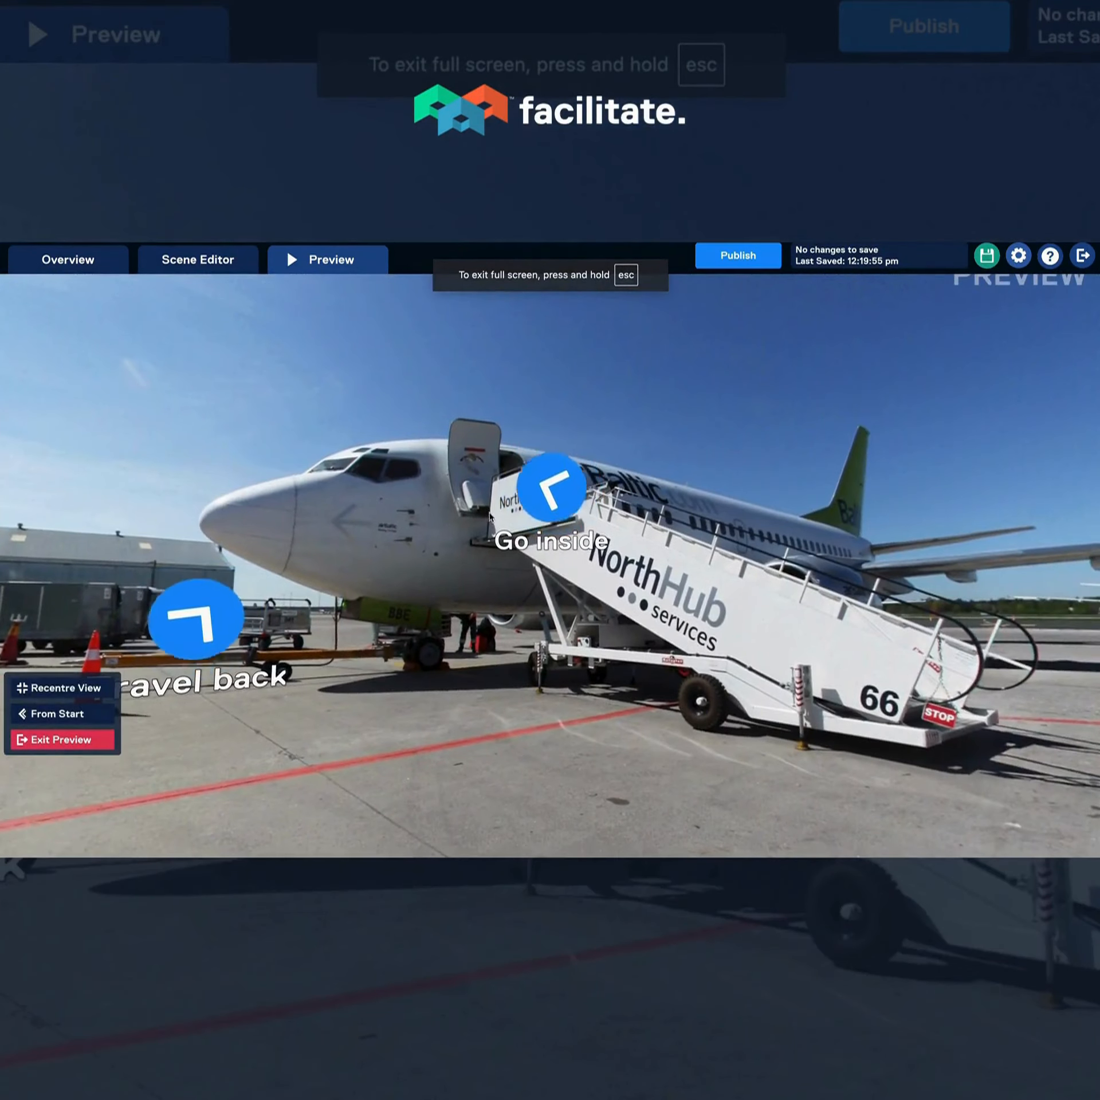
click(234, 623)
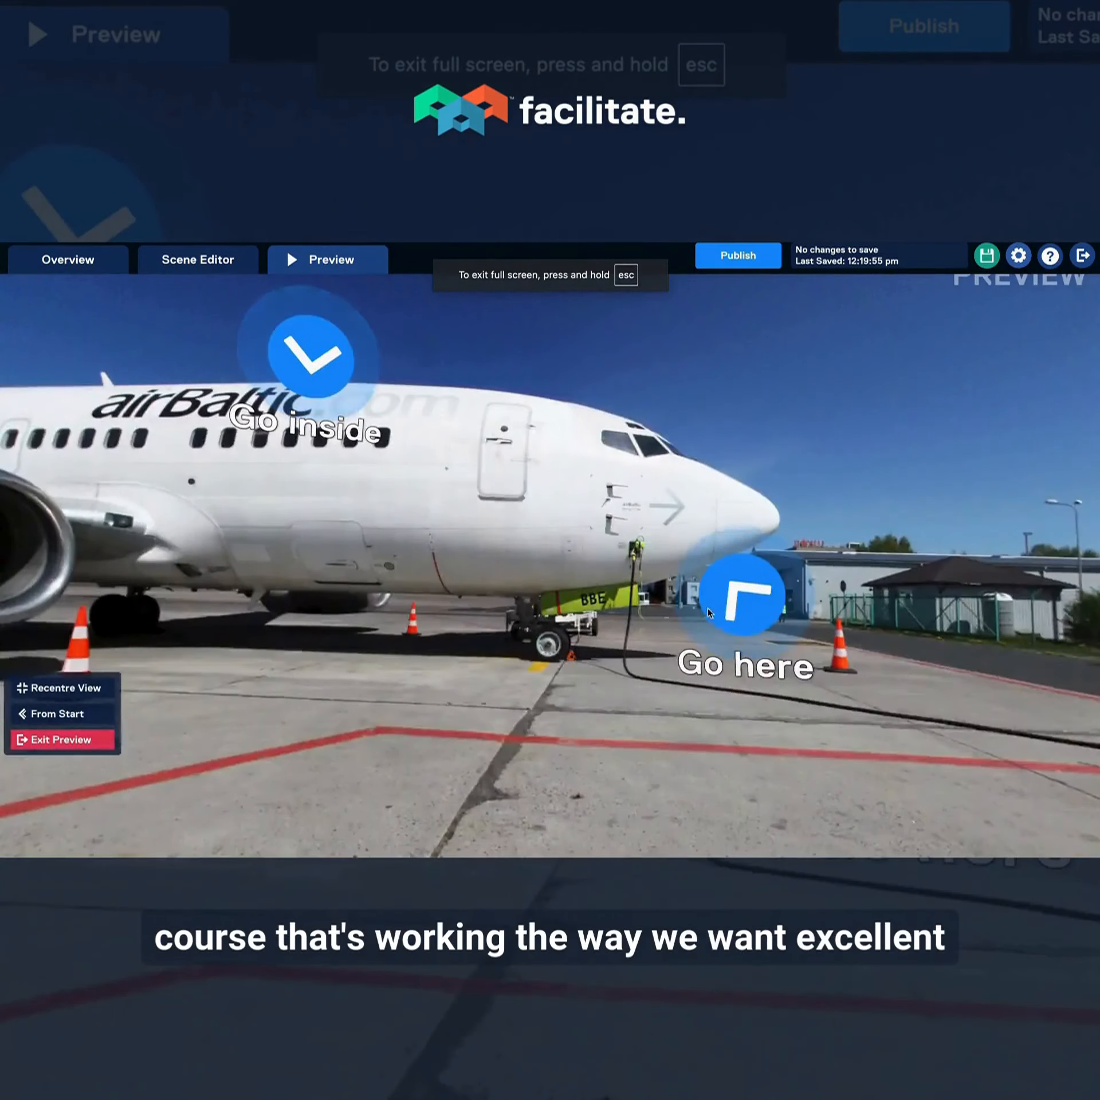
Follow "Go here" and "Go inside" in the preview, look around the cabin and test the right-pointing "Go outside" waypoint.
click(709, 612)
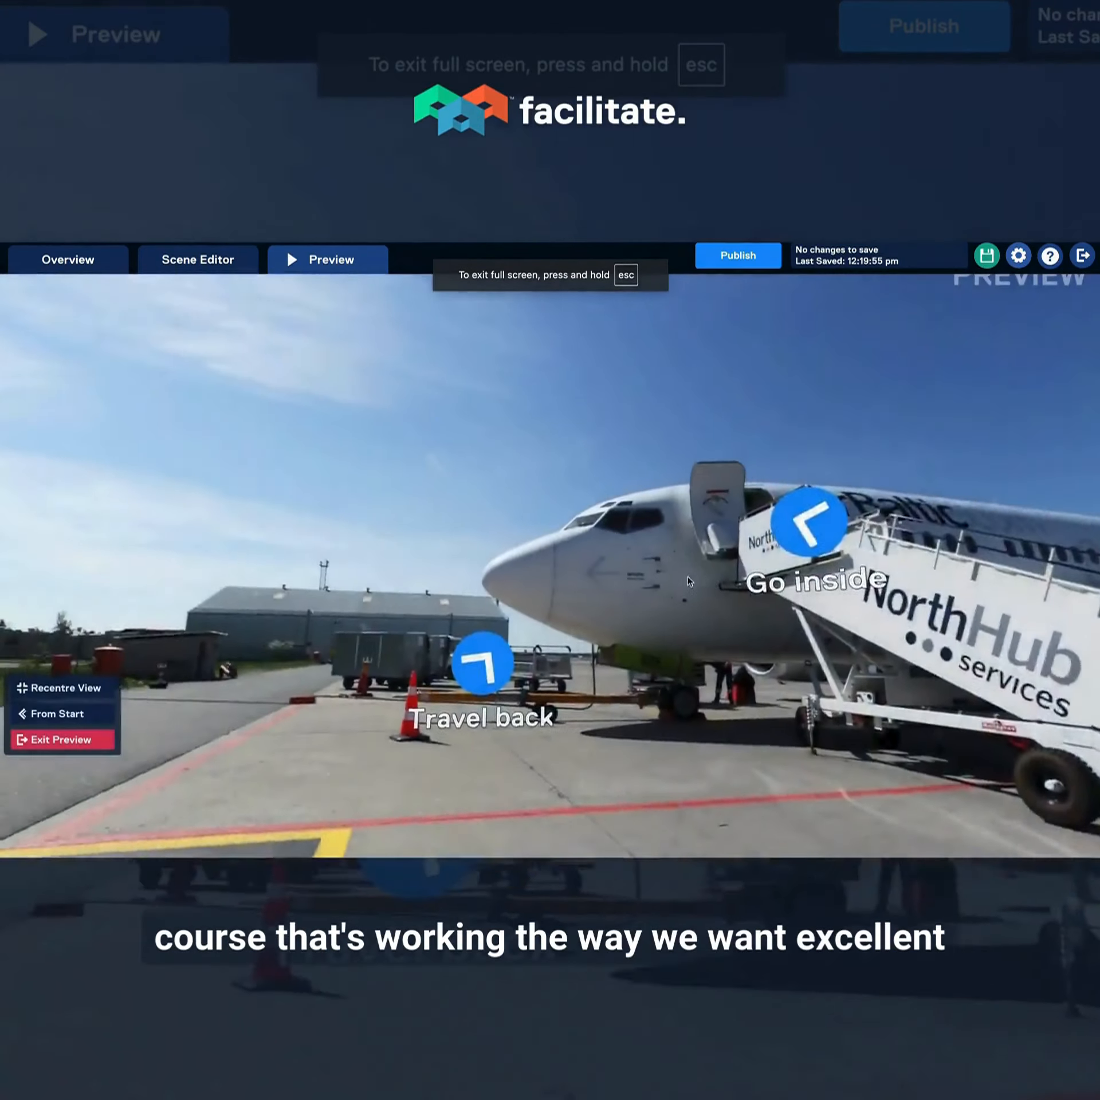
drag(749, 614, 620, 537)
click(693, 464)
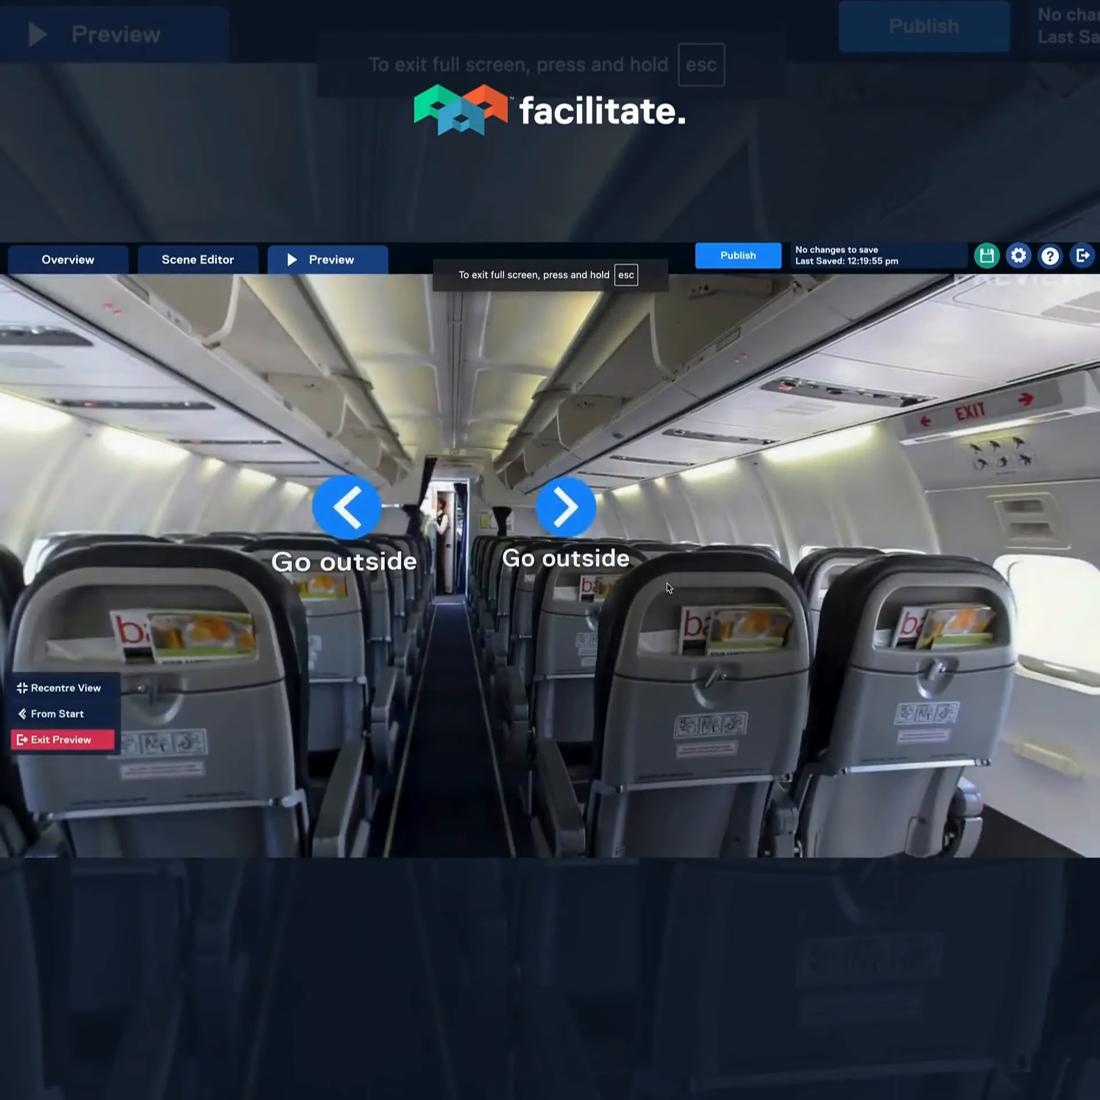
drag(672, 586, 630, 593)
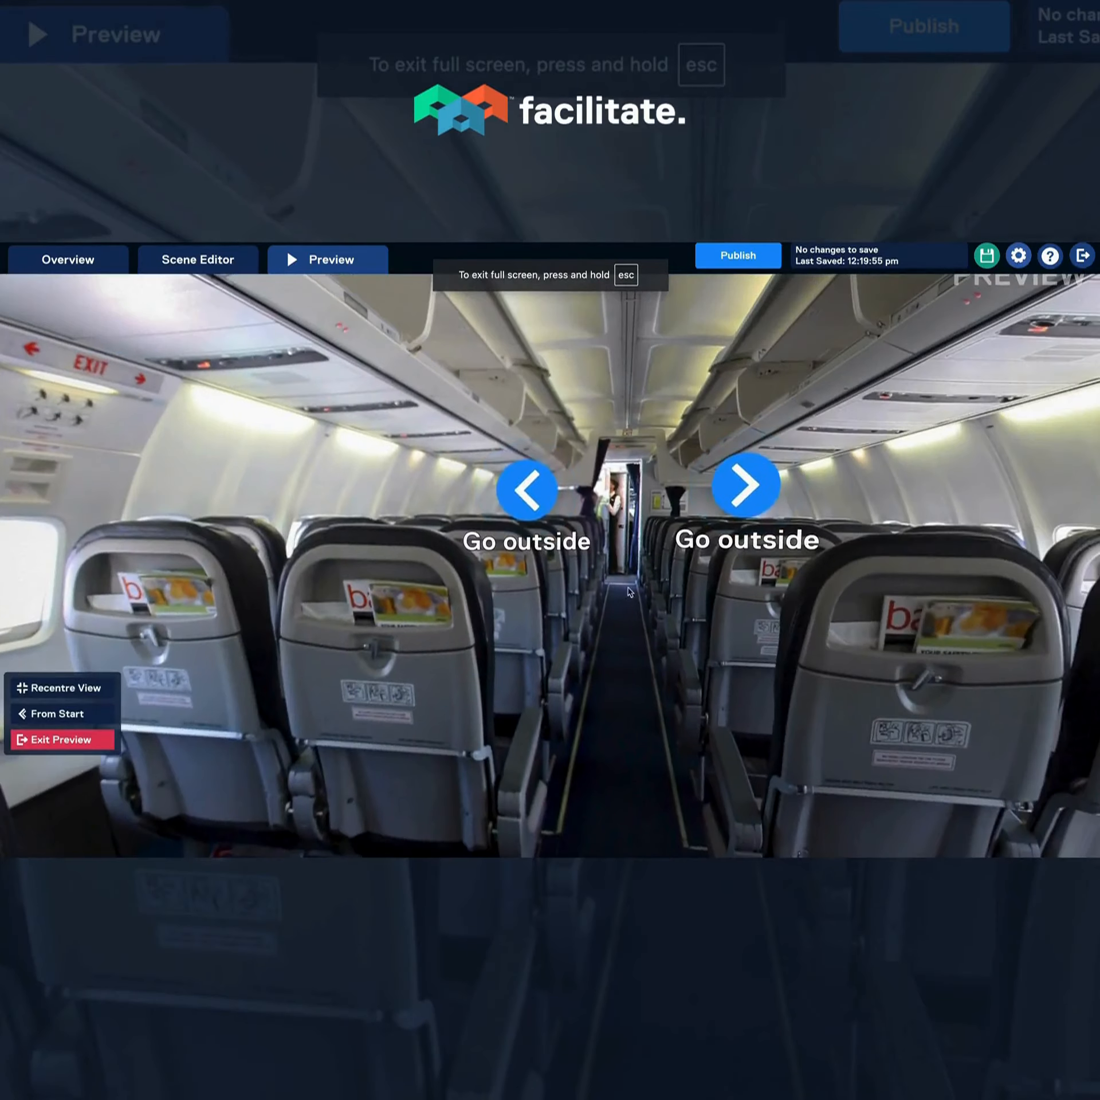
click(741, 500)
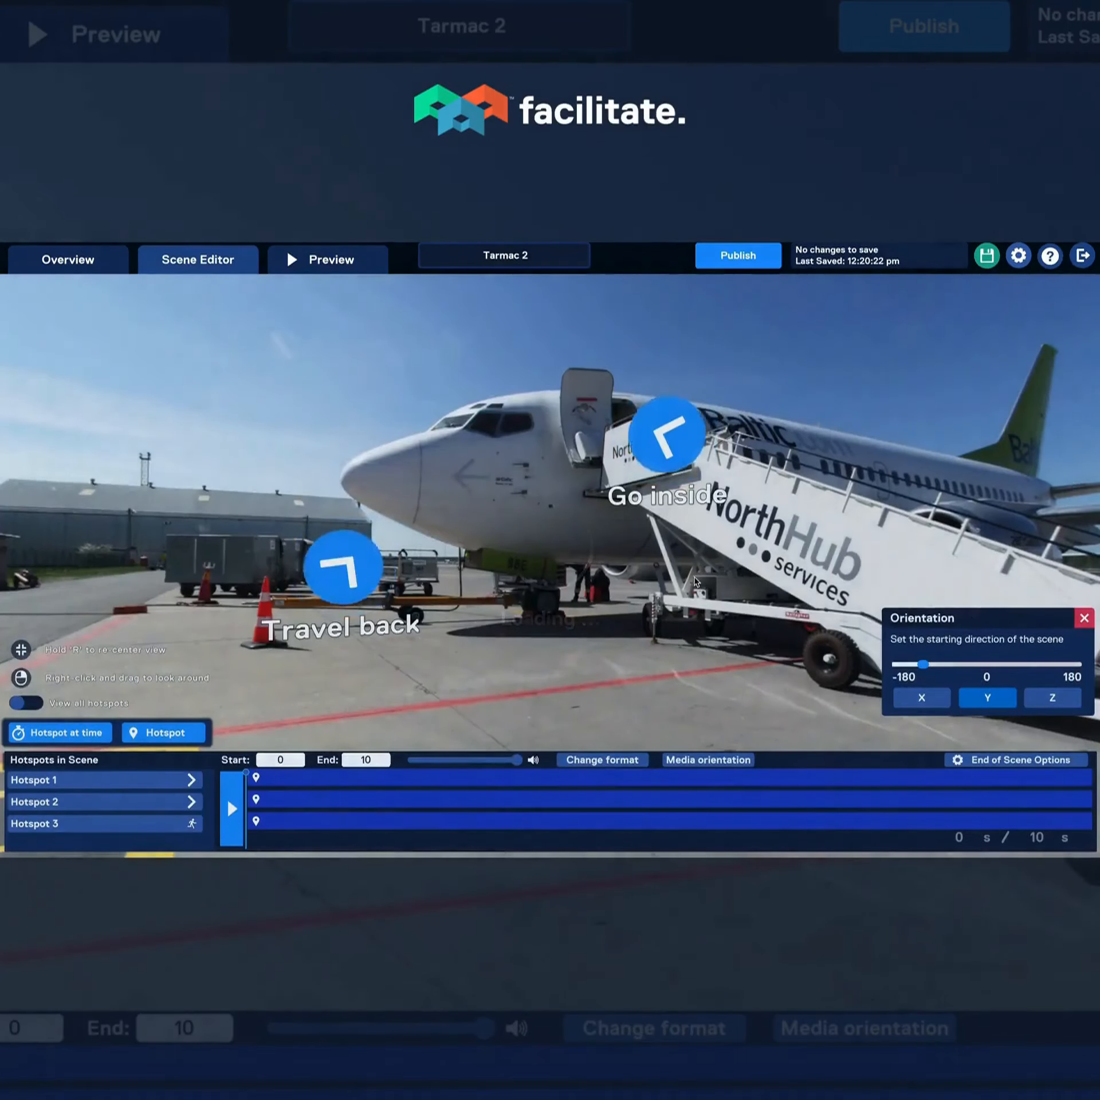
Add a Video hotspot to the Tarmac 2 scene and place it beside the front of the white tug.
drag(695, 583, 351, 611)
click(181, 735)
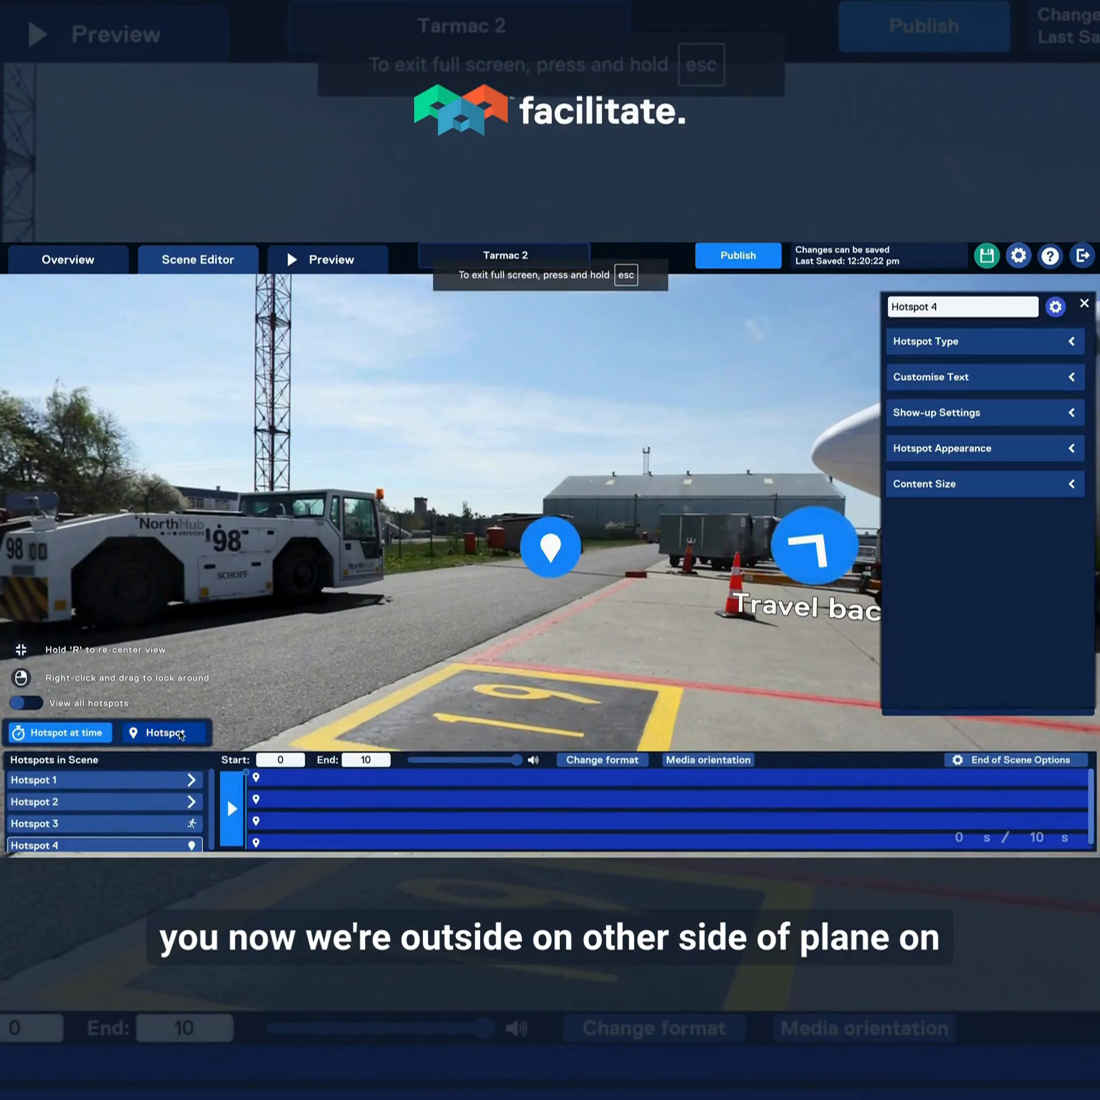
drag(550, 546, 416, 502)
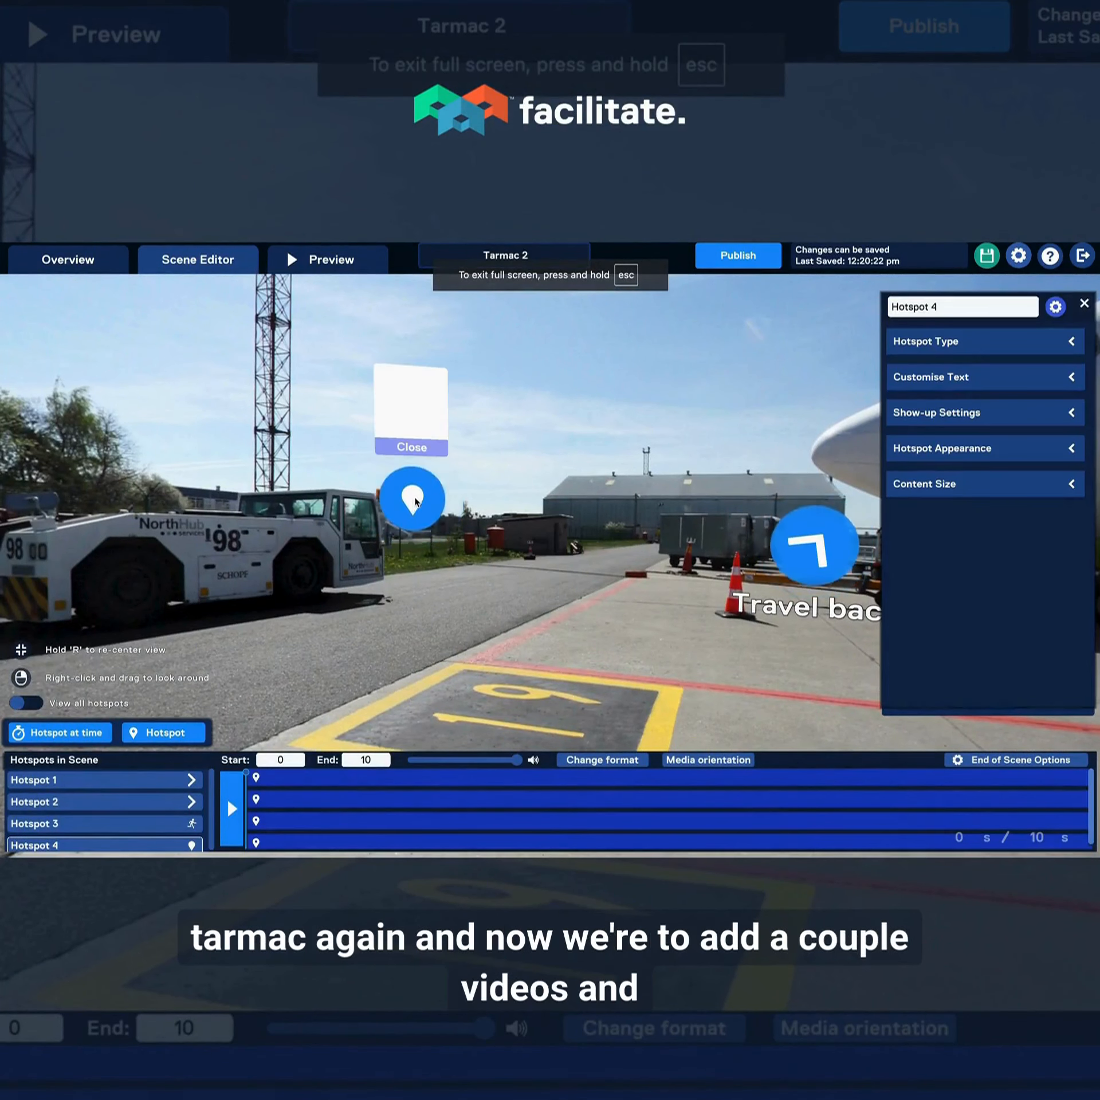
click(956, 343)
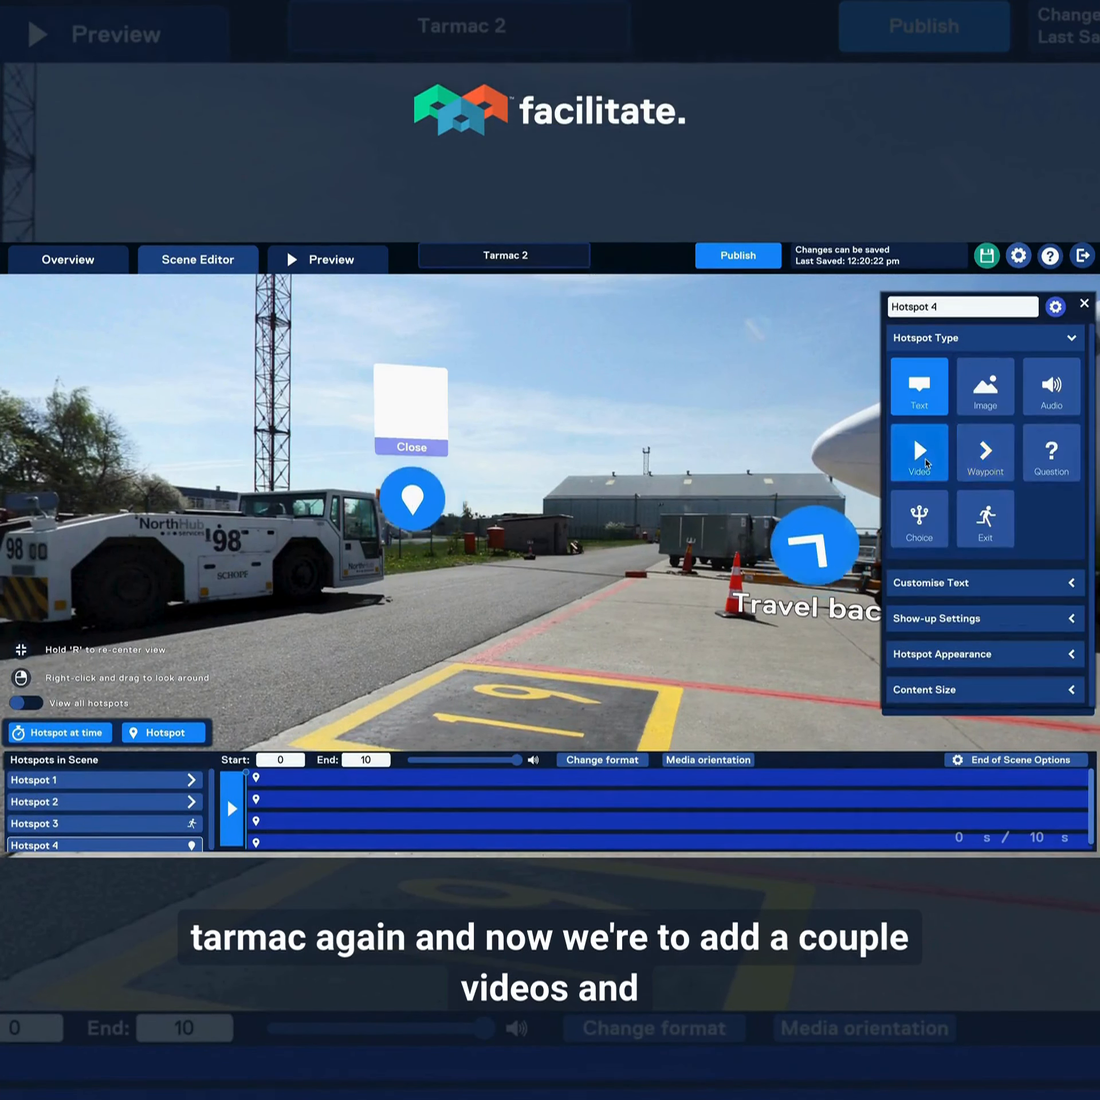
click(926, 463)
Attach pushback.mp4 from the asset library to the video hotspot and set its volume to about 32.
click(711, 564)
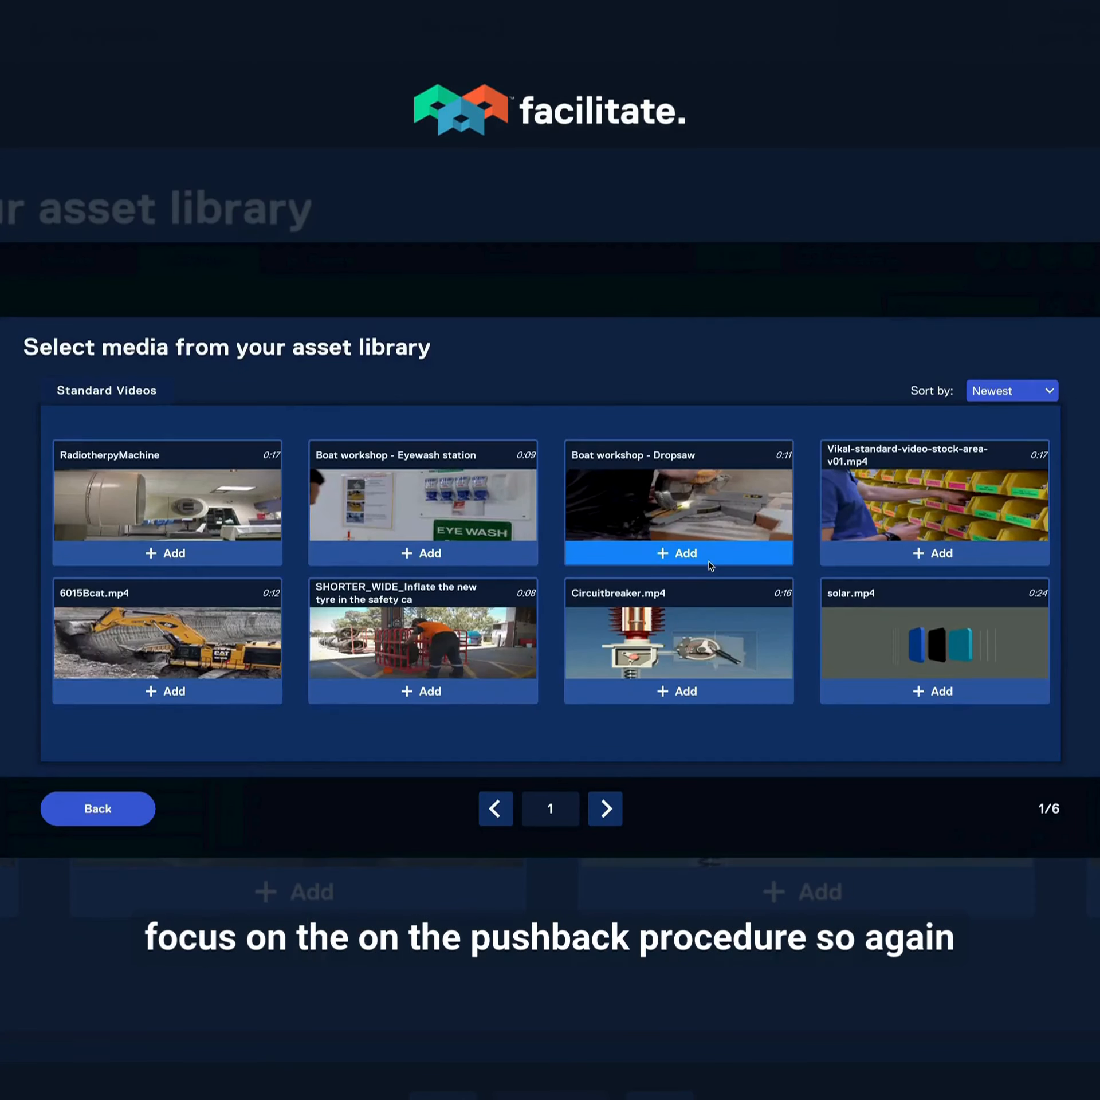
click(607, 809)
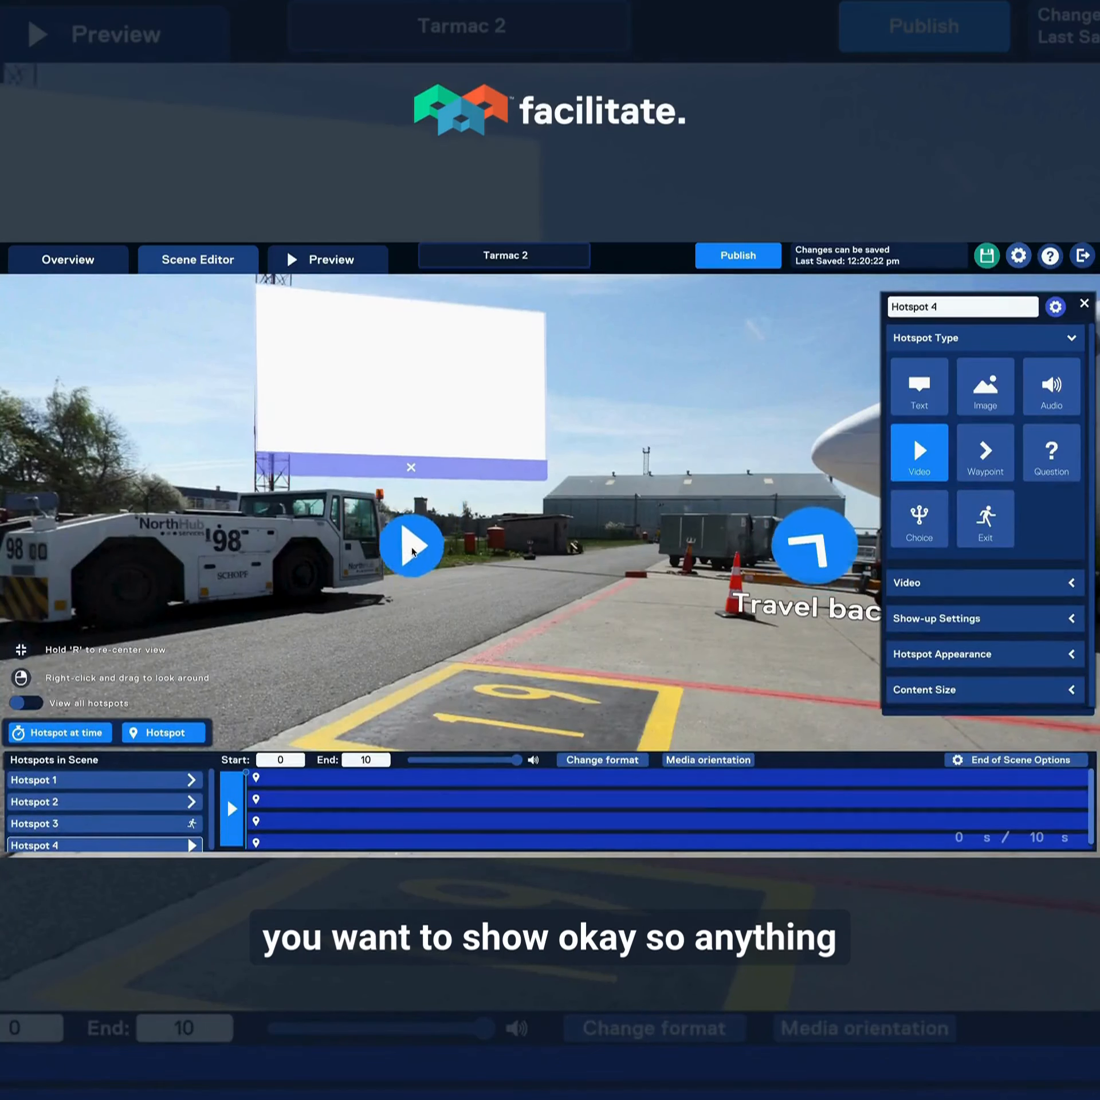
click(921, 586)
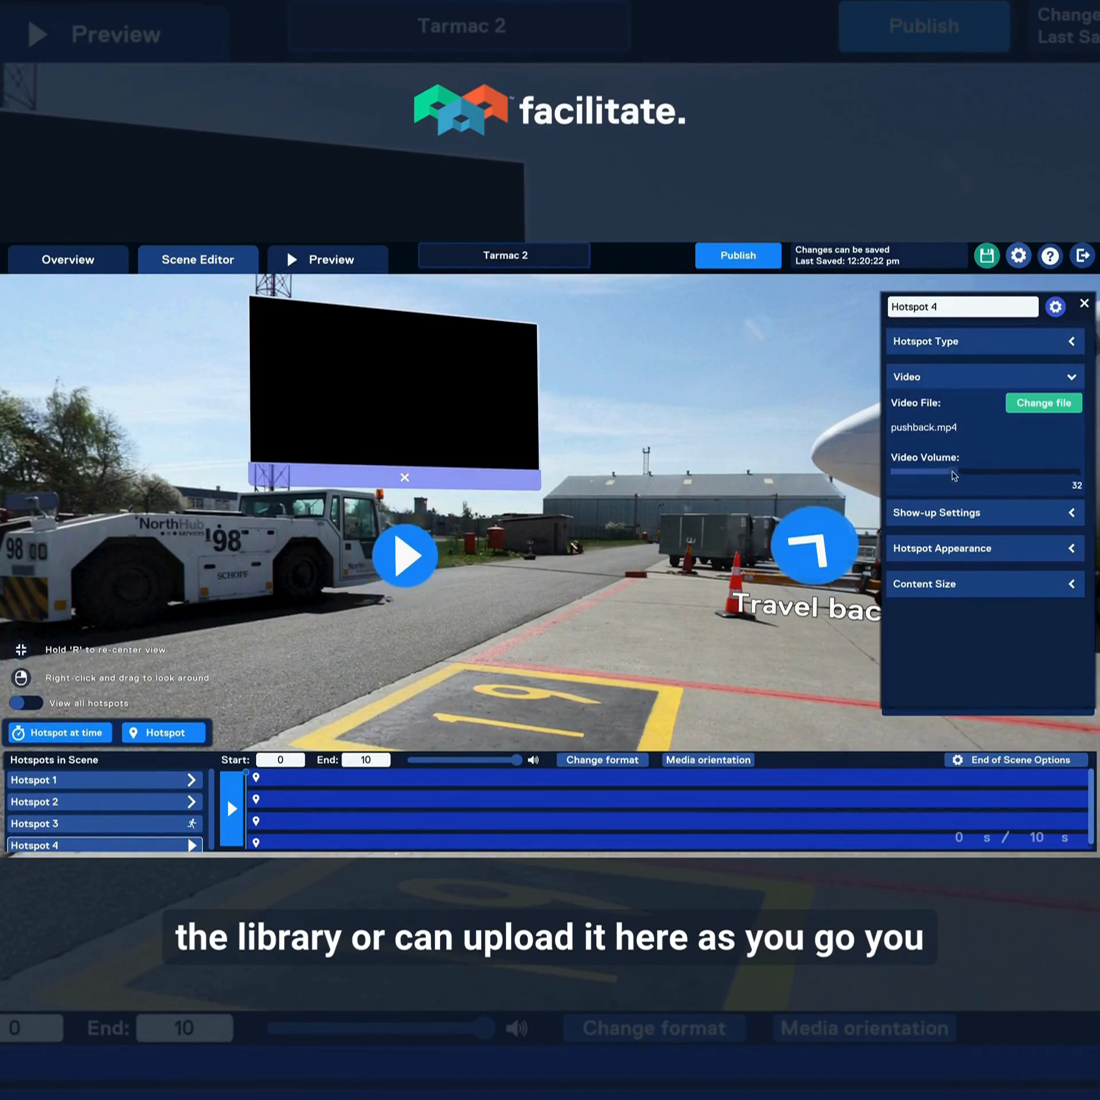
drag(954, 476, 957, 475)
click(938, 377)
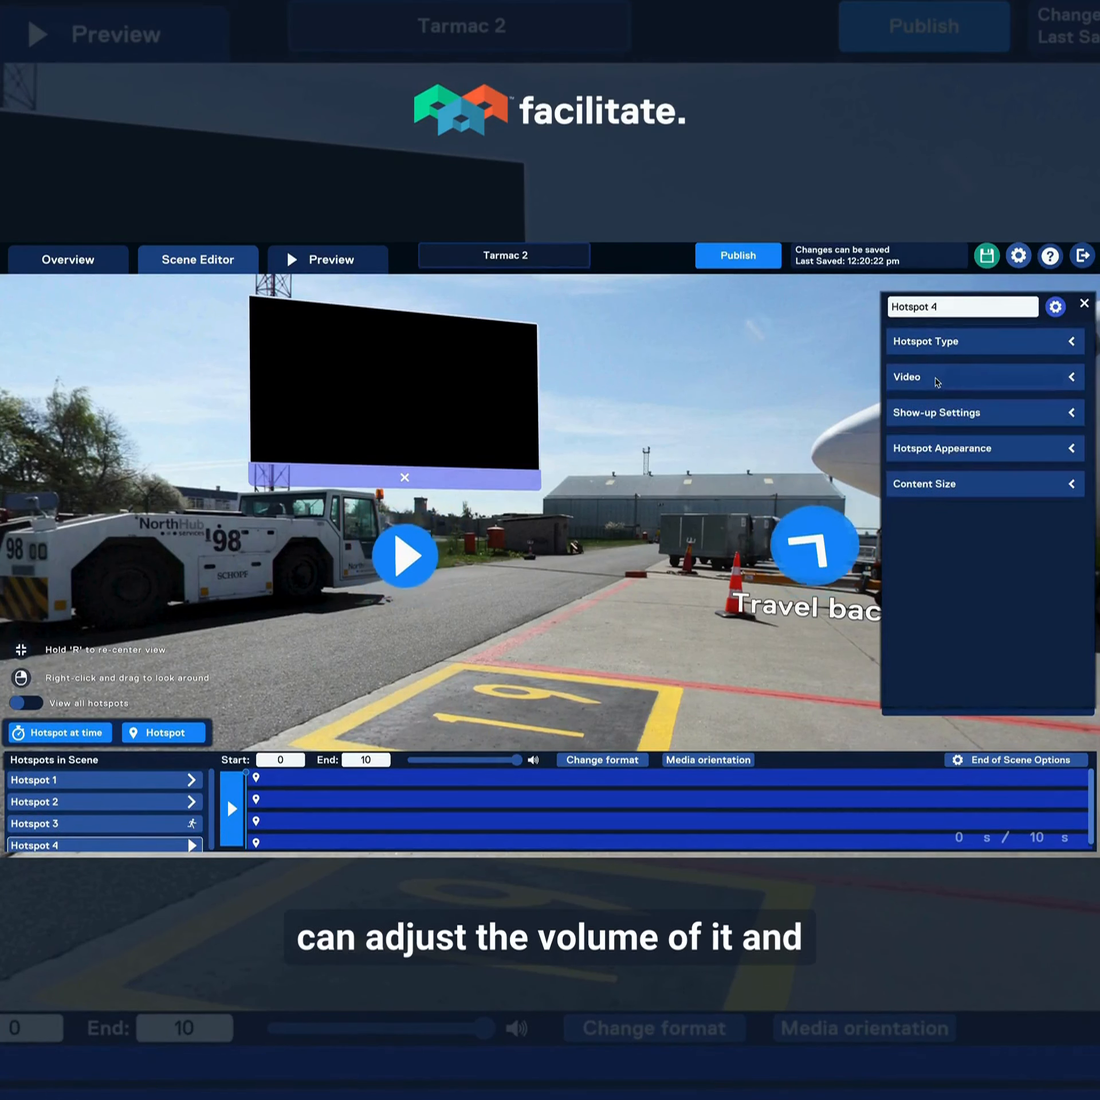
Add the label "Push Back Procedure" to the video hotspot beside the tug.
click(933, 413)
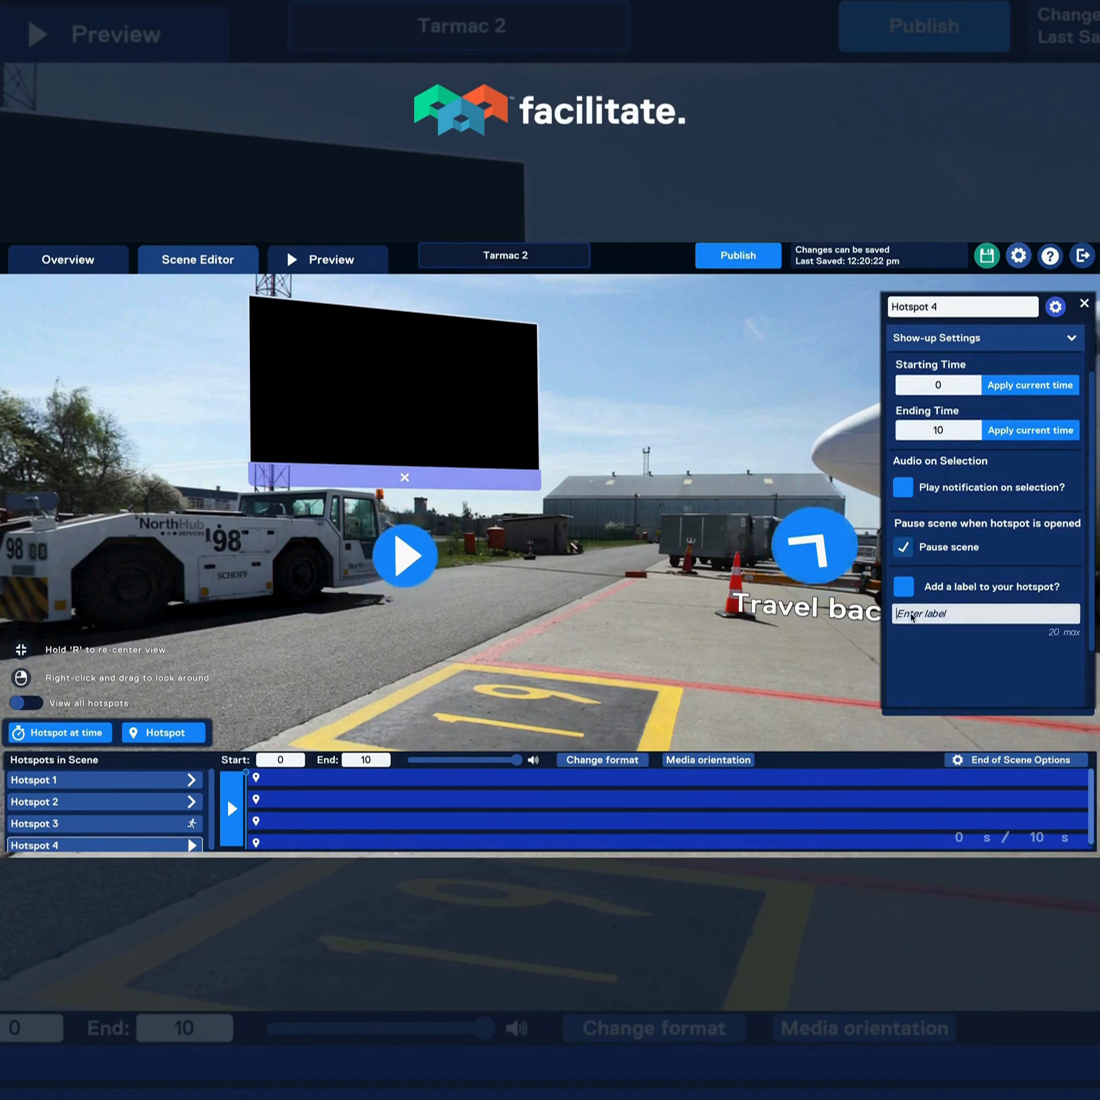
text(P)
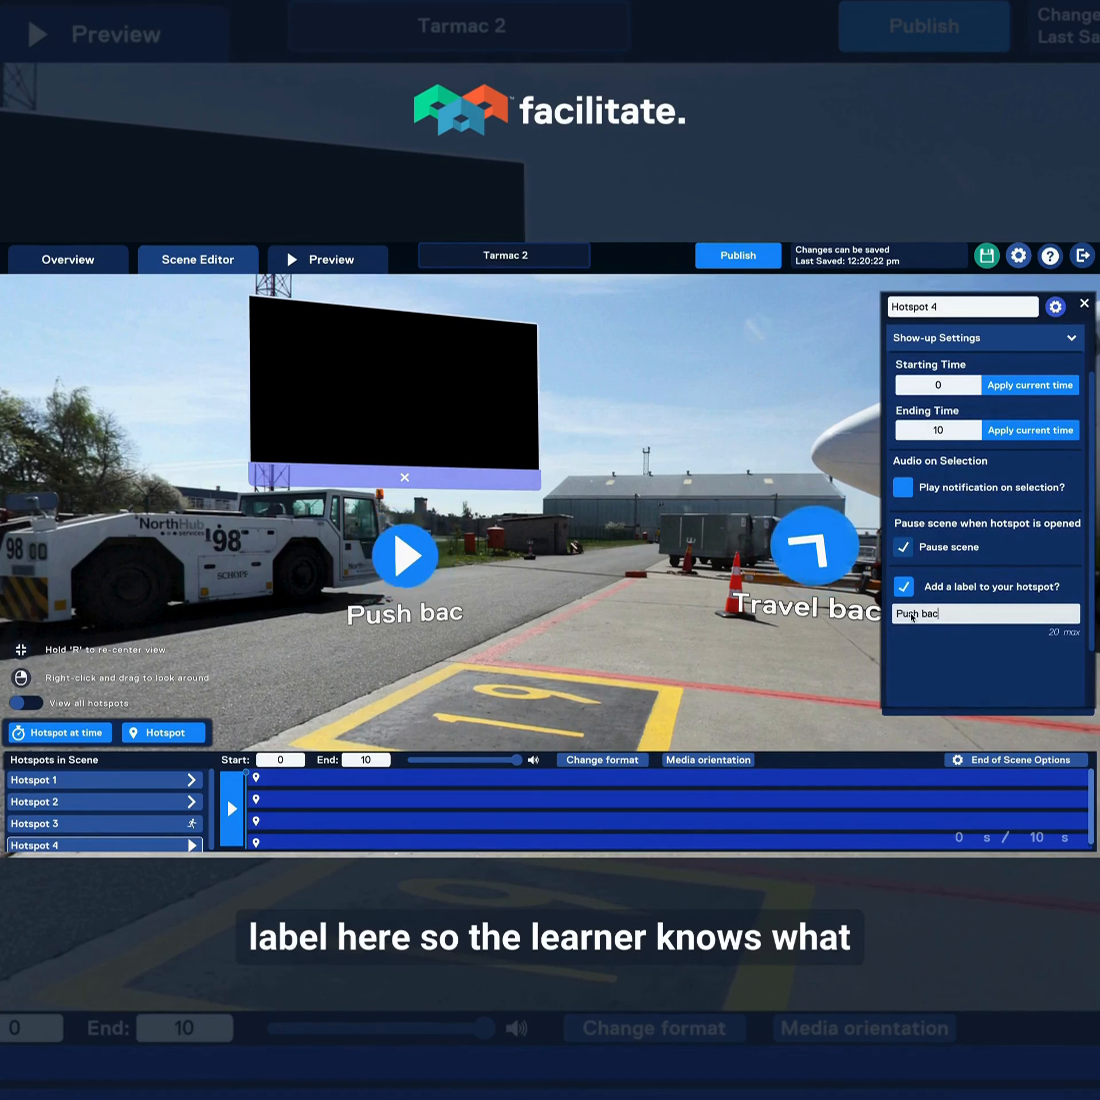
text(ush bac)
key(BackSpace)
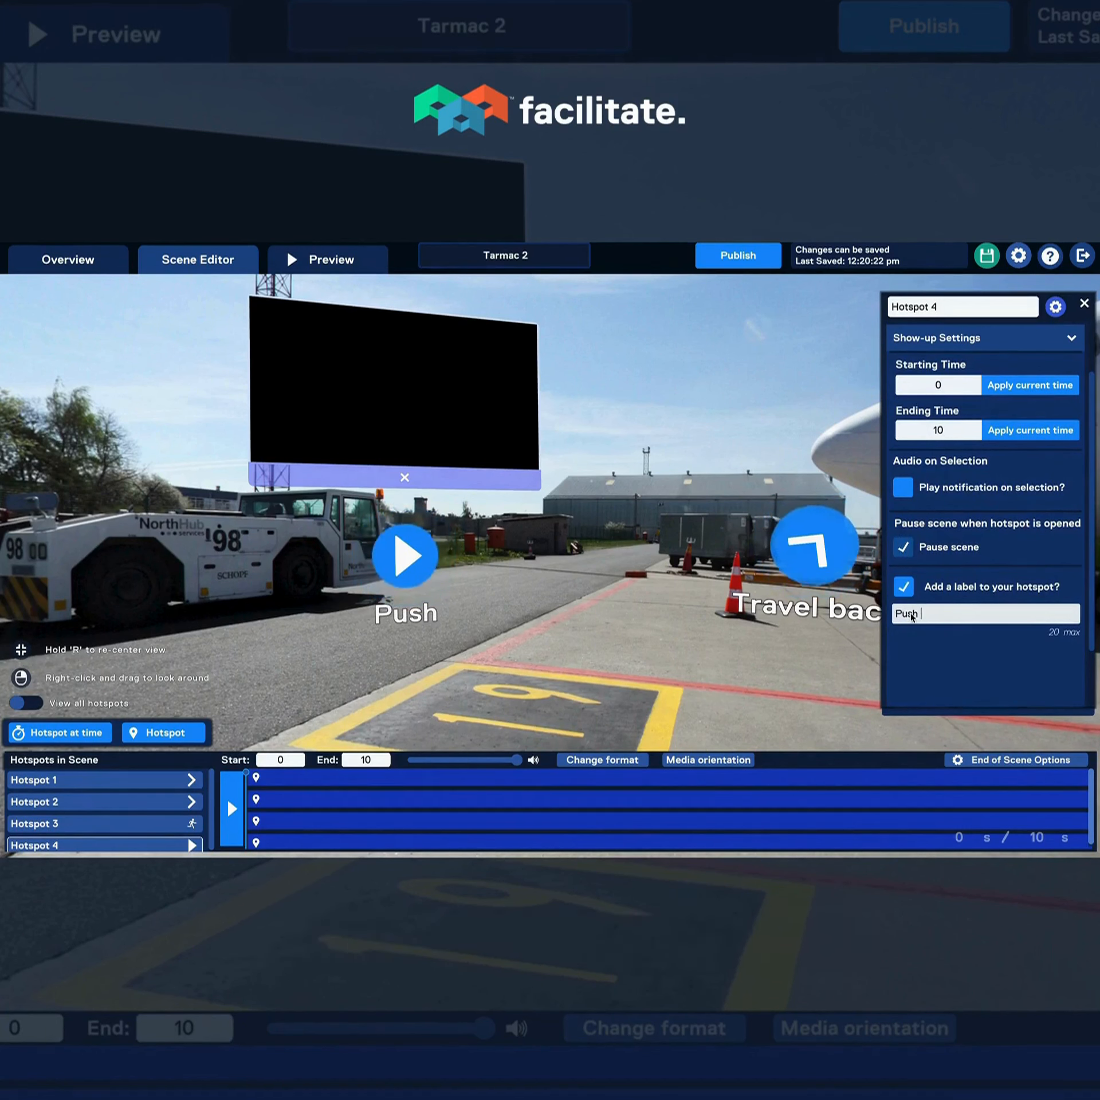
text(Back Procedure)
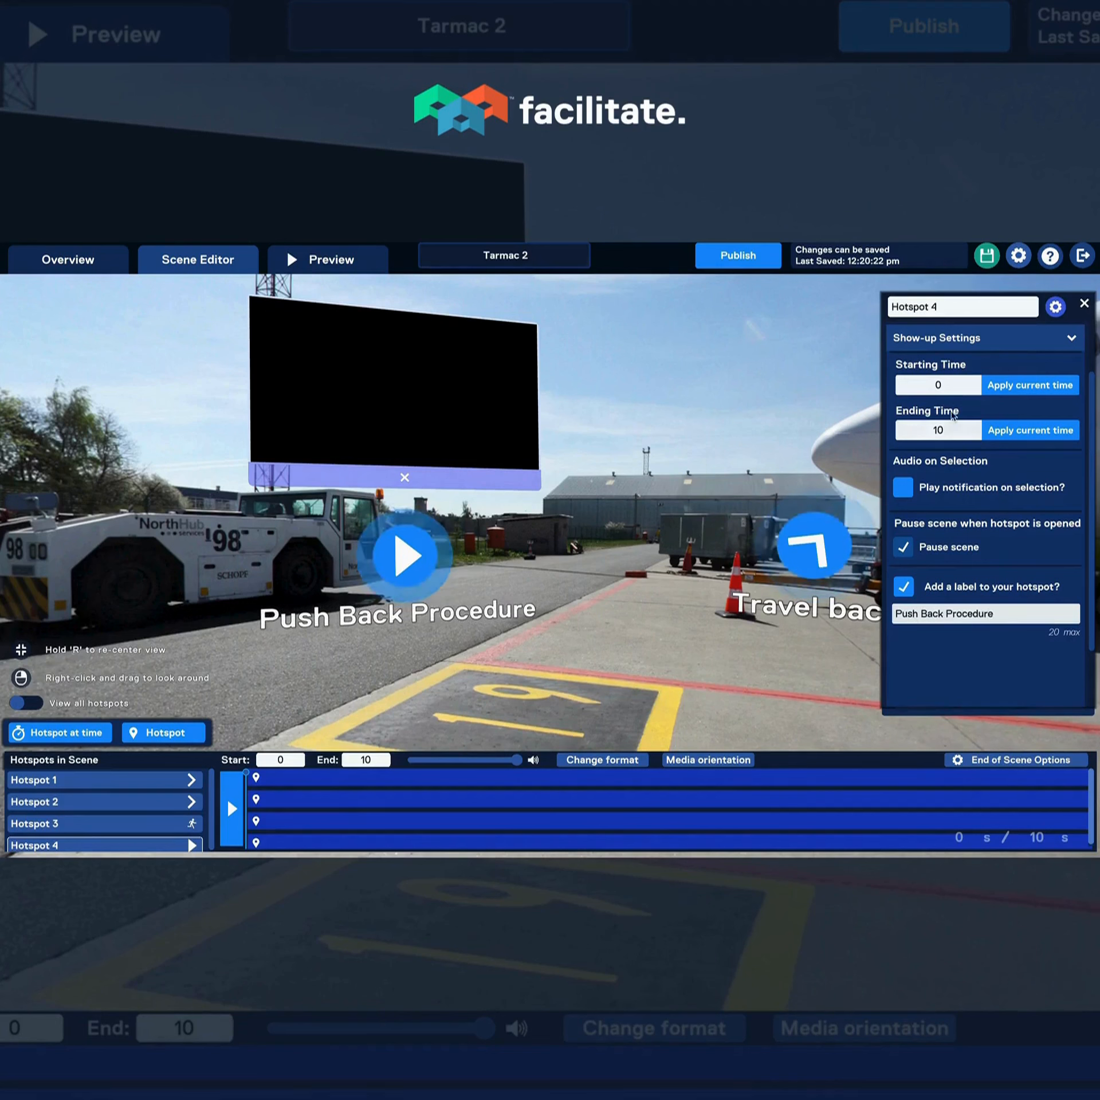
scroll(953, 411, up, 3)
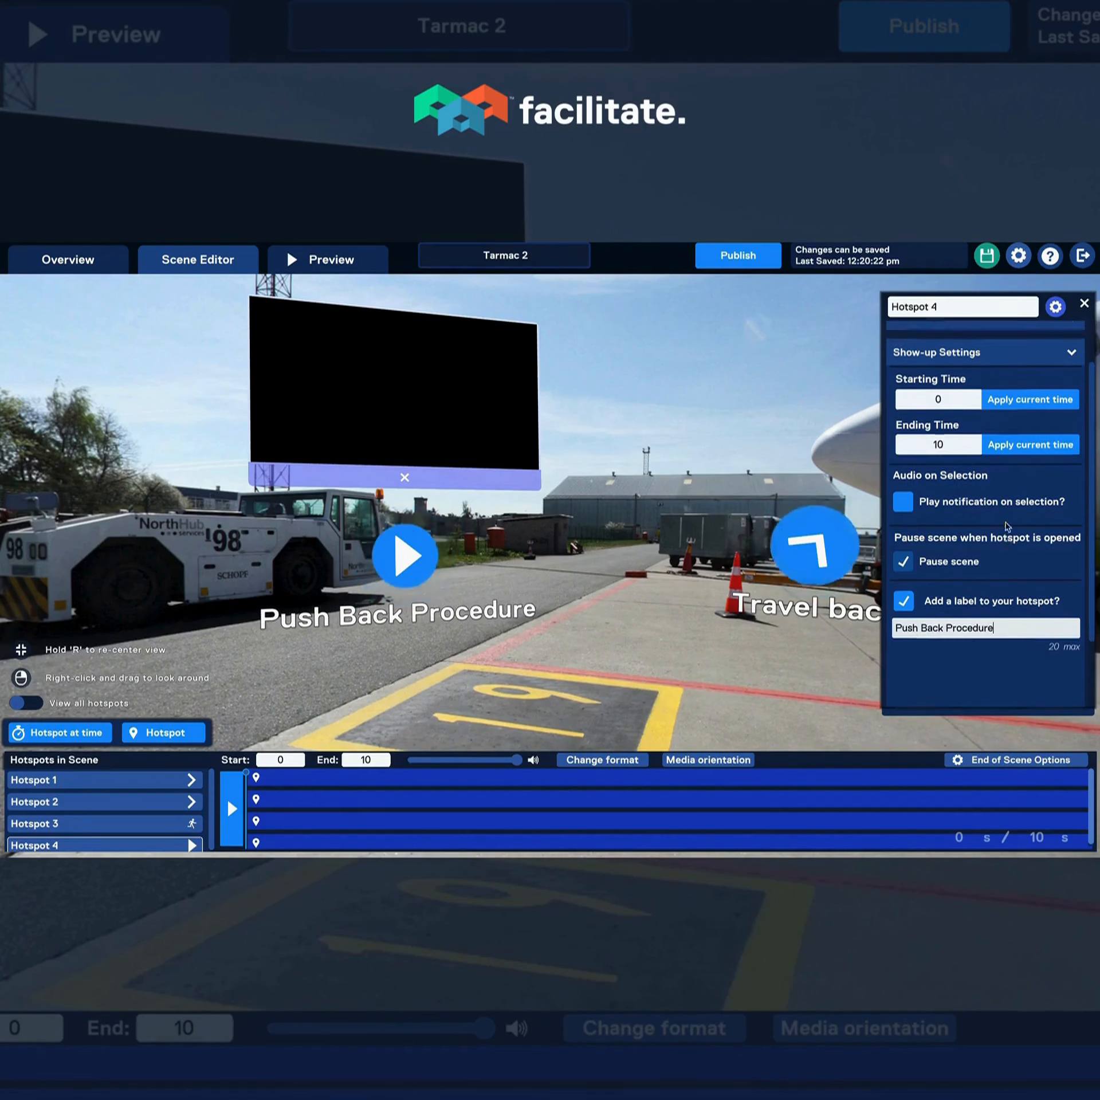
click(952, 409)
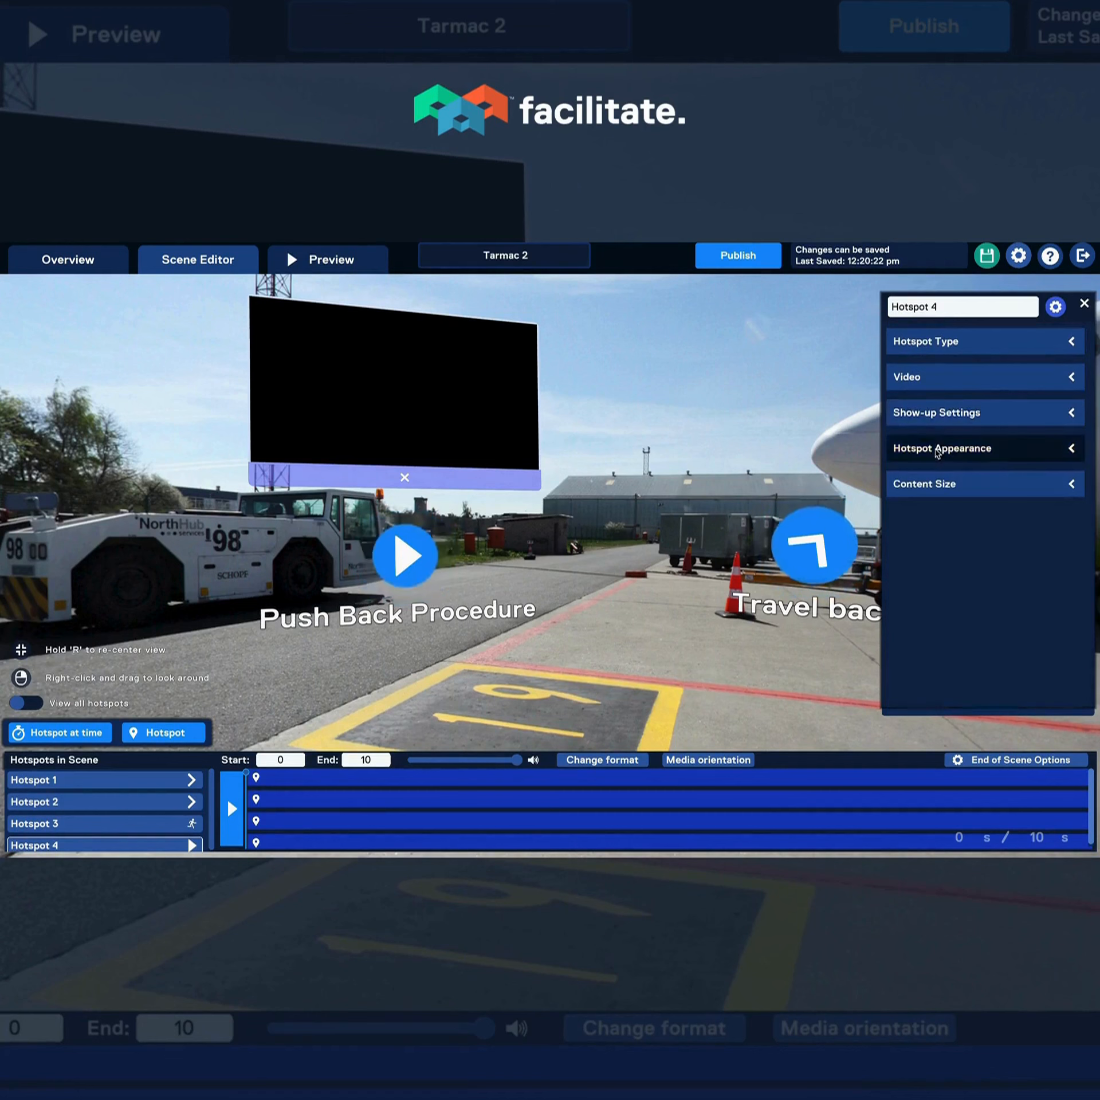
Enlarge the pushback video's content size to about 60% of its range.
click(937, 453)
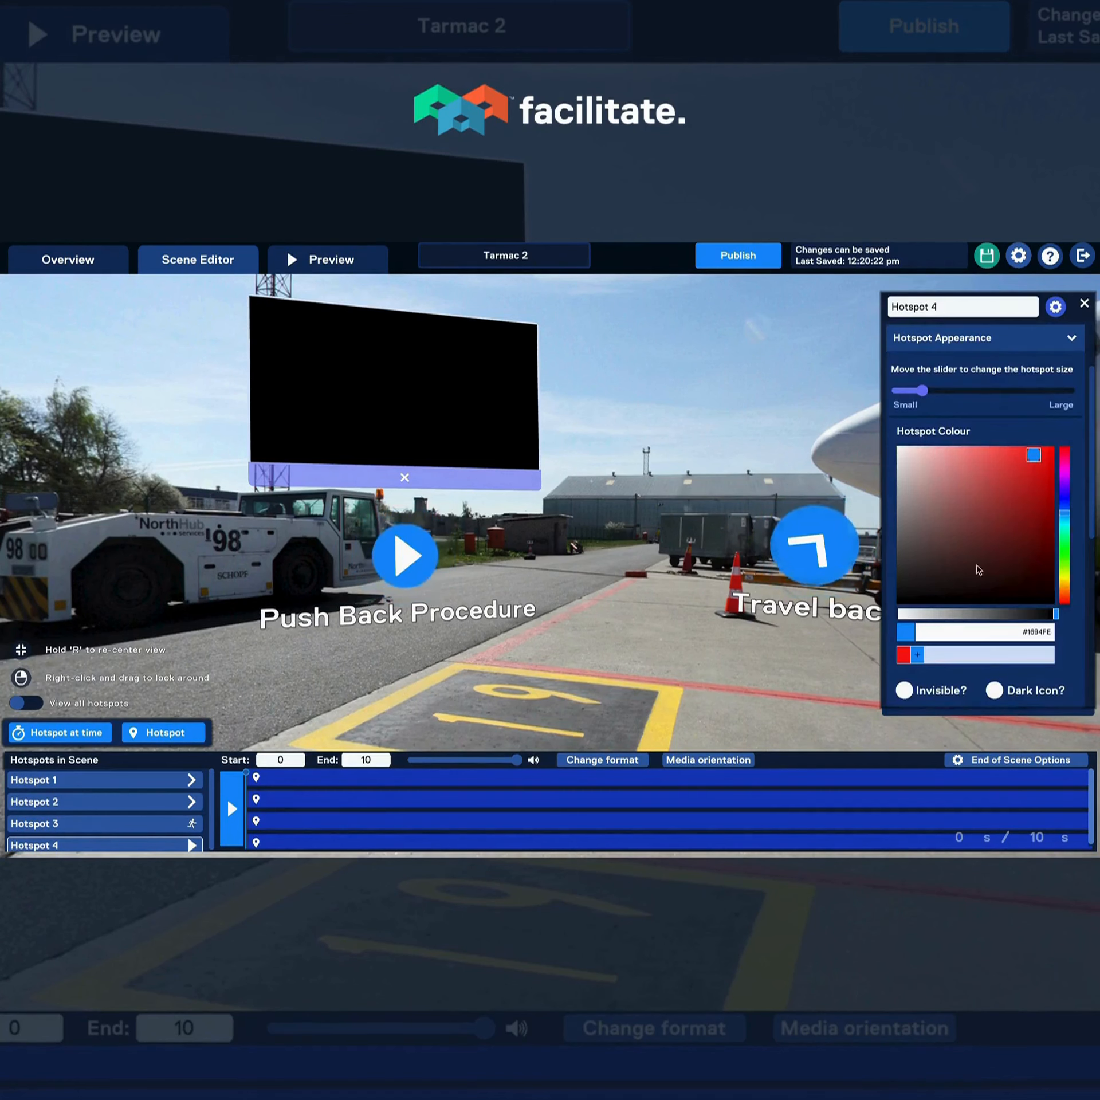
scroll(978, 571, down, 5)
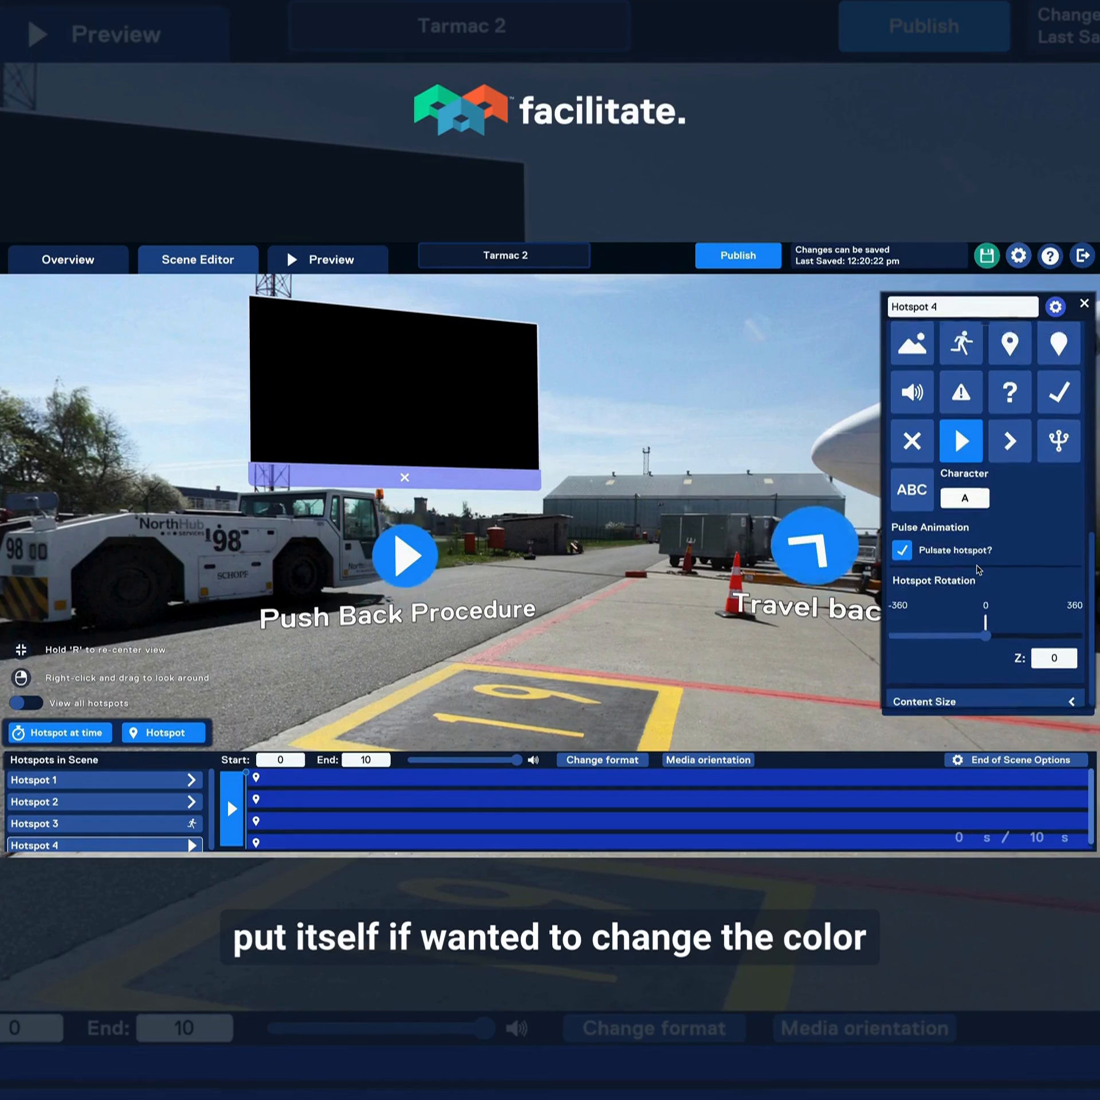
scroll(978, 561, up, 5)
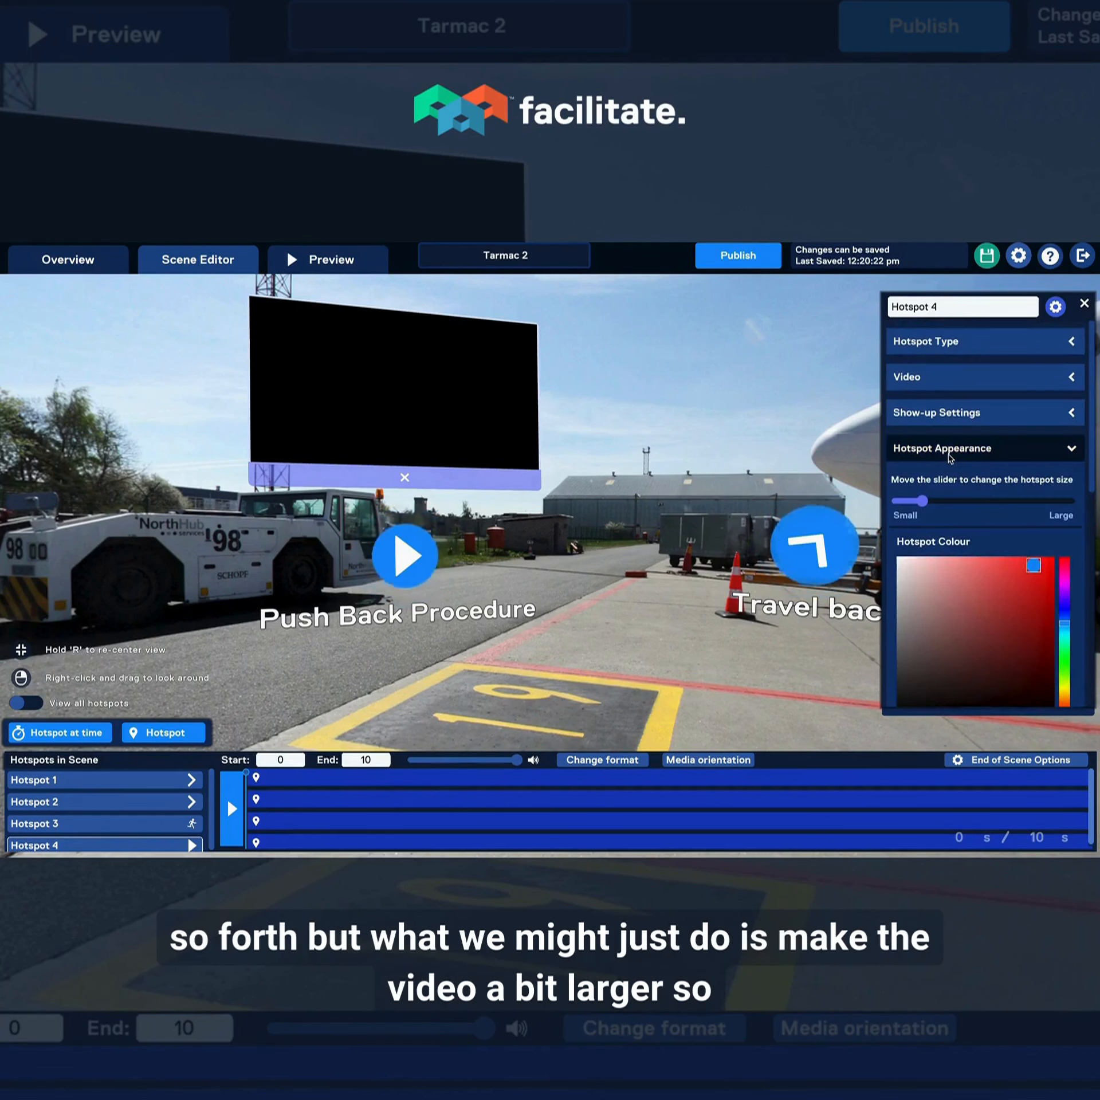
click(939, 452)
click(936, 485)
drag(949, 531, 1003, 531)
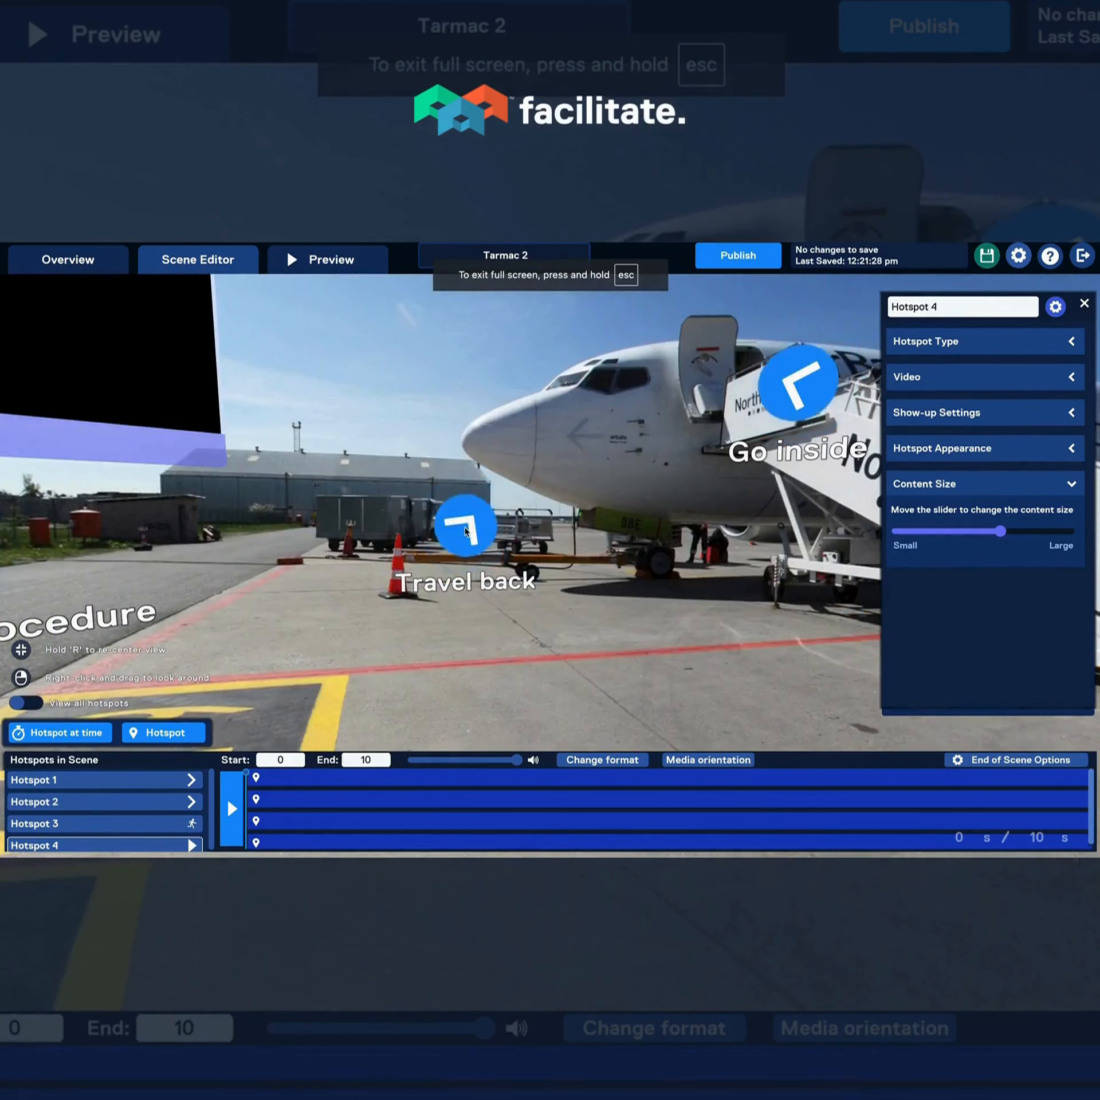
Move the "Travel back" waypoint up in front of the hangar roof and rotate its arrow to 0 so it points right.
drag(400, 459, 383, 442)
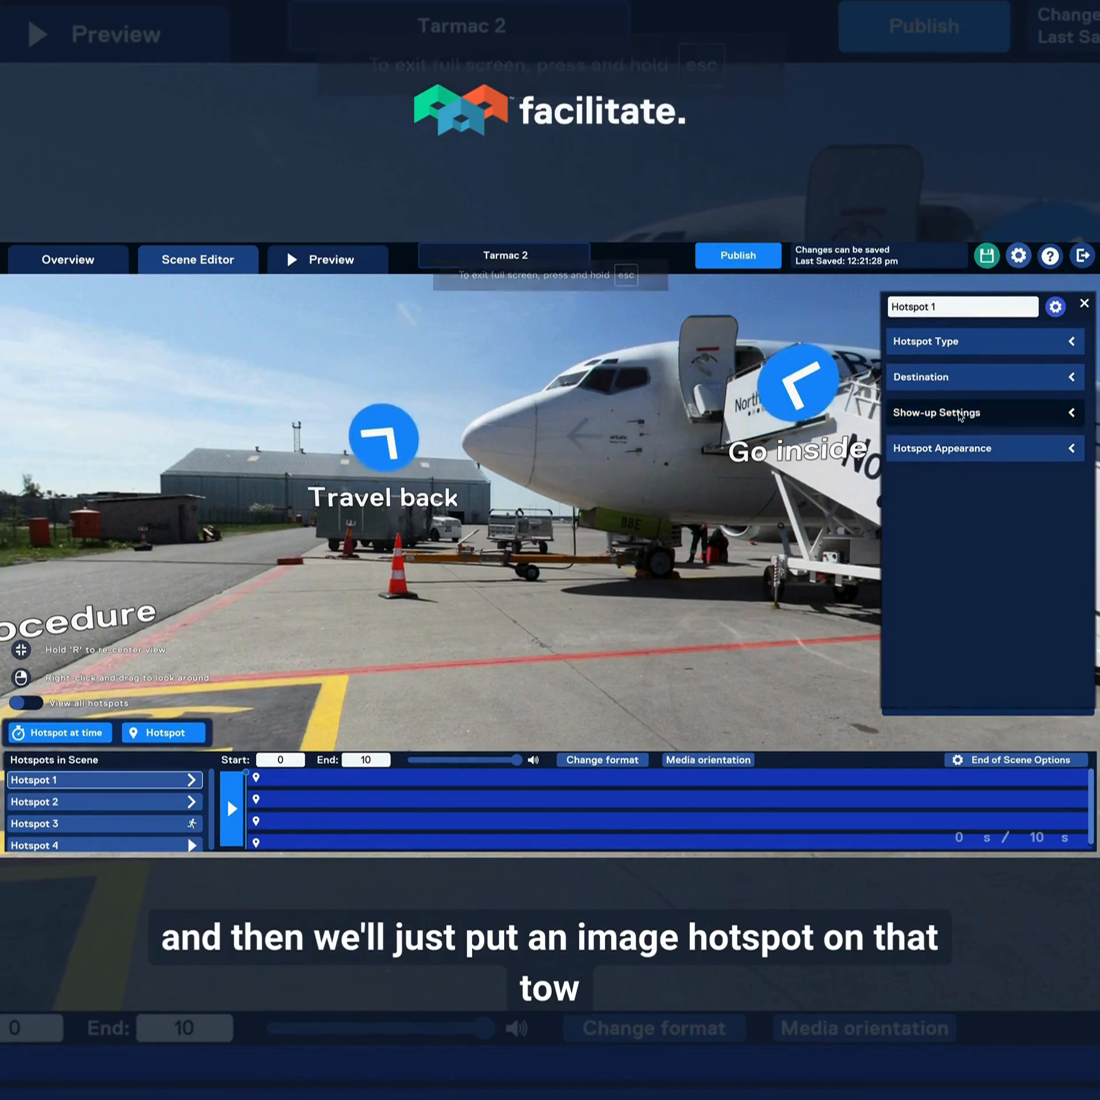
click(948, 450)
scroll(982, 549, down, 5)
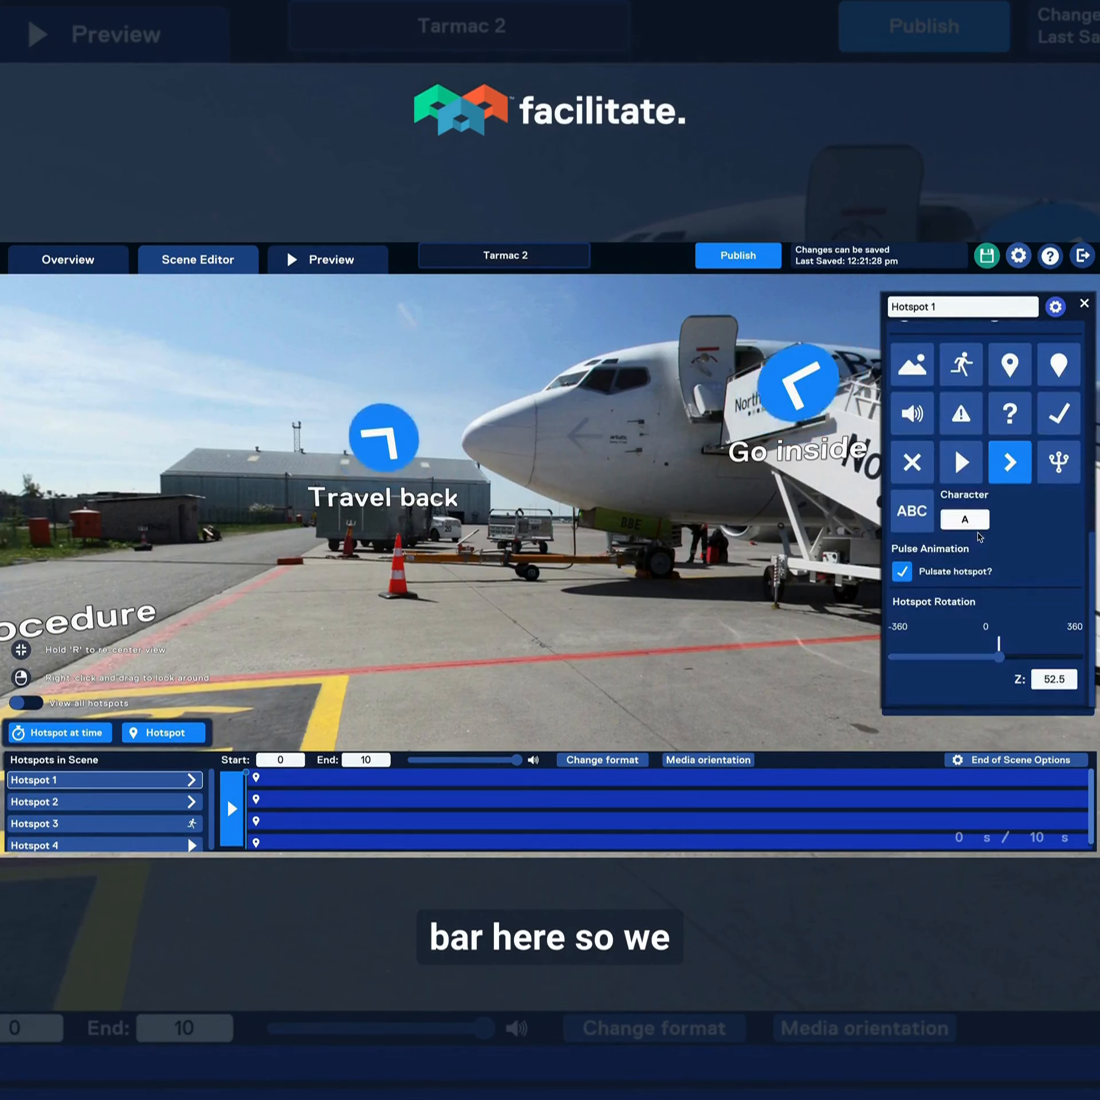
drag(994, 655, 983, 658)
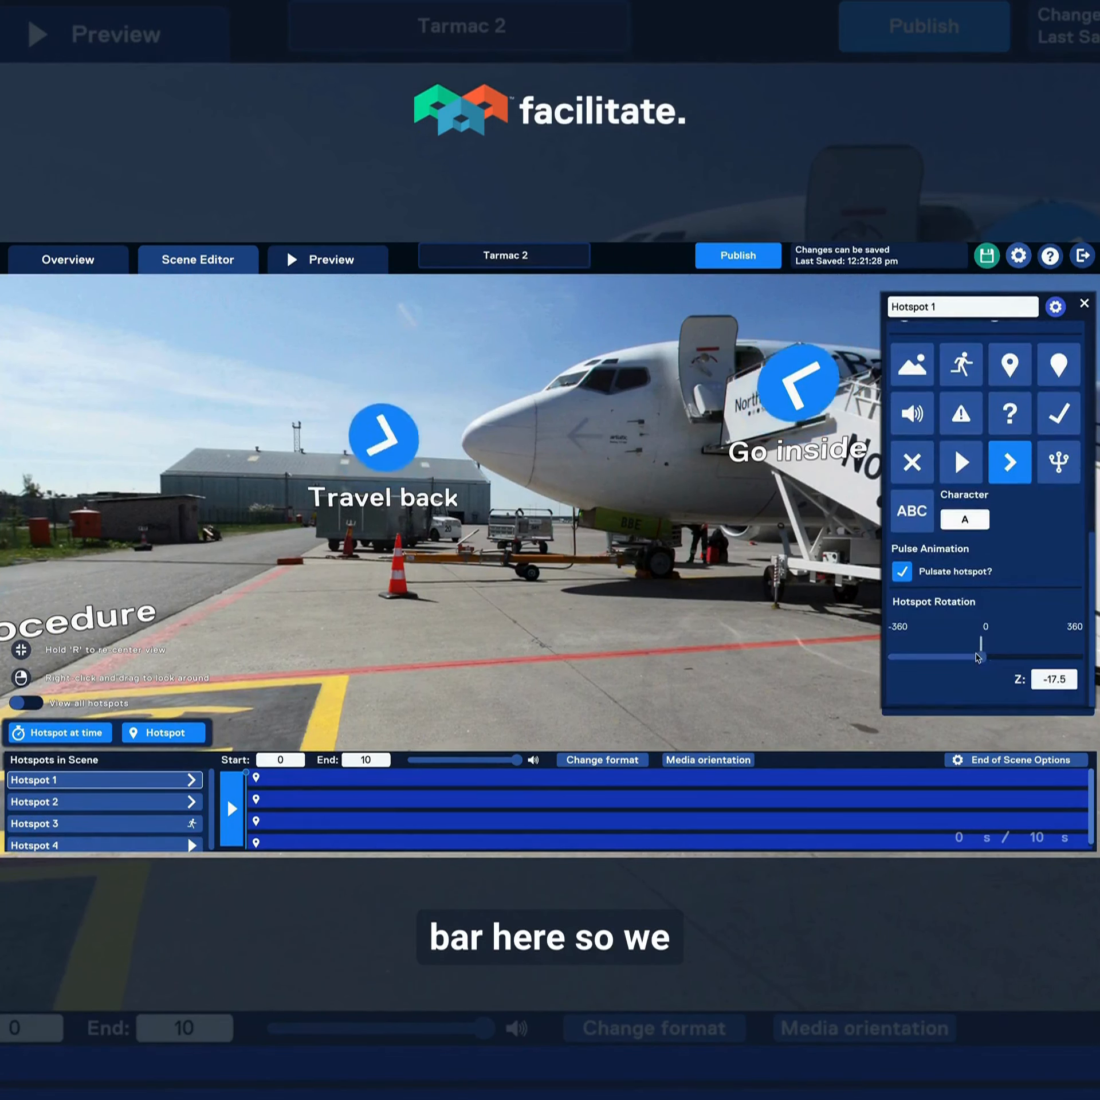
Add a new hotspot to the Tarmac 2 scene and place it over the tow bar.
click(163, 733)
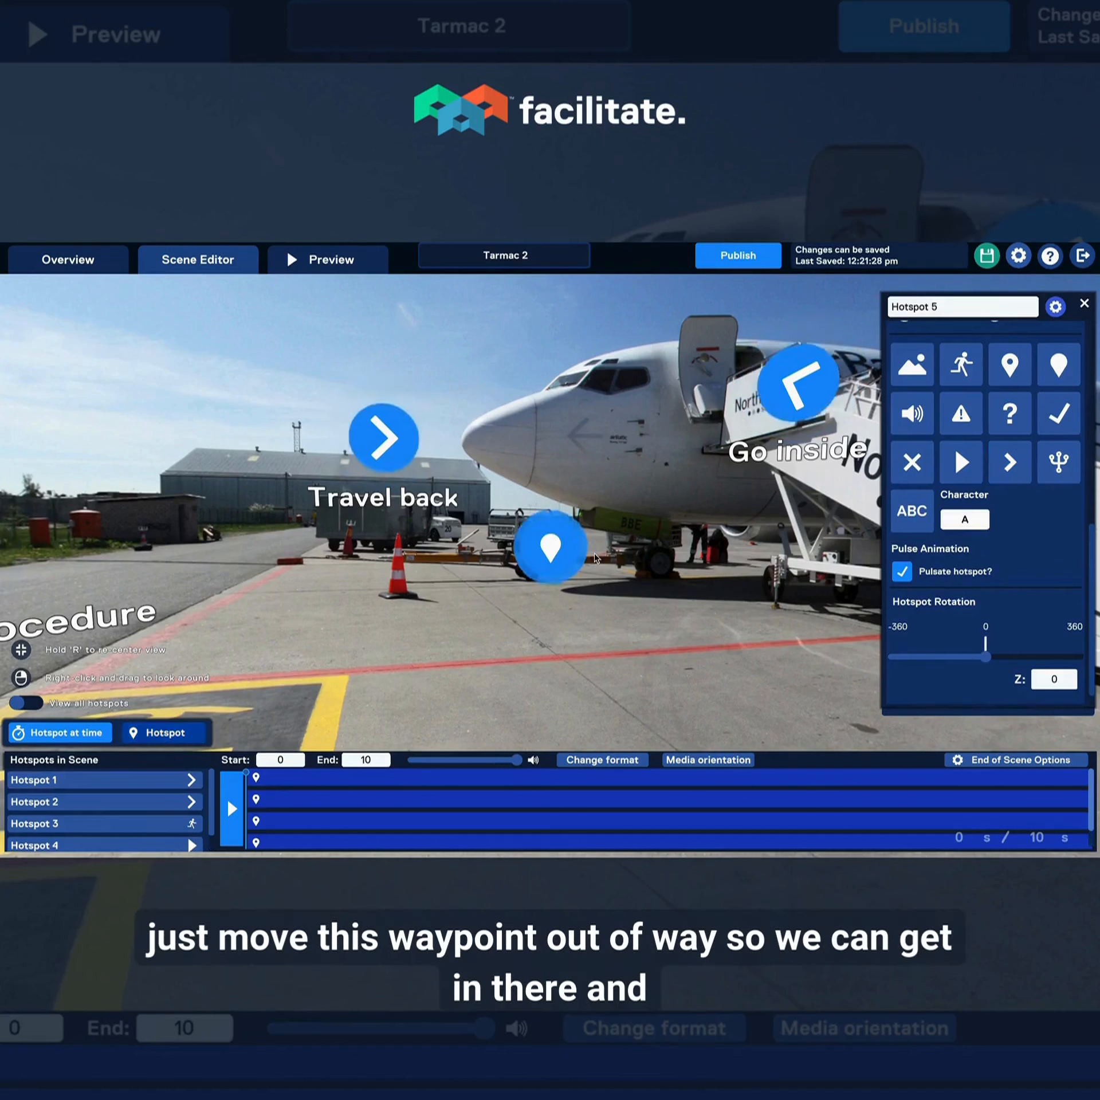
drag(548, 563, 544, 583)
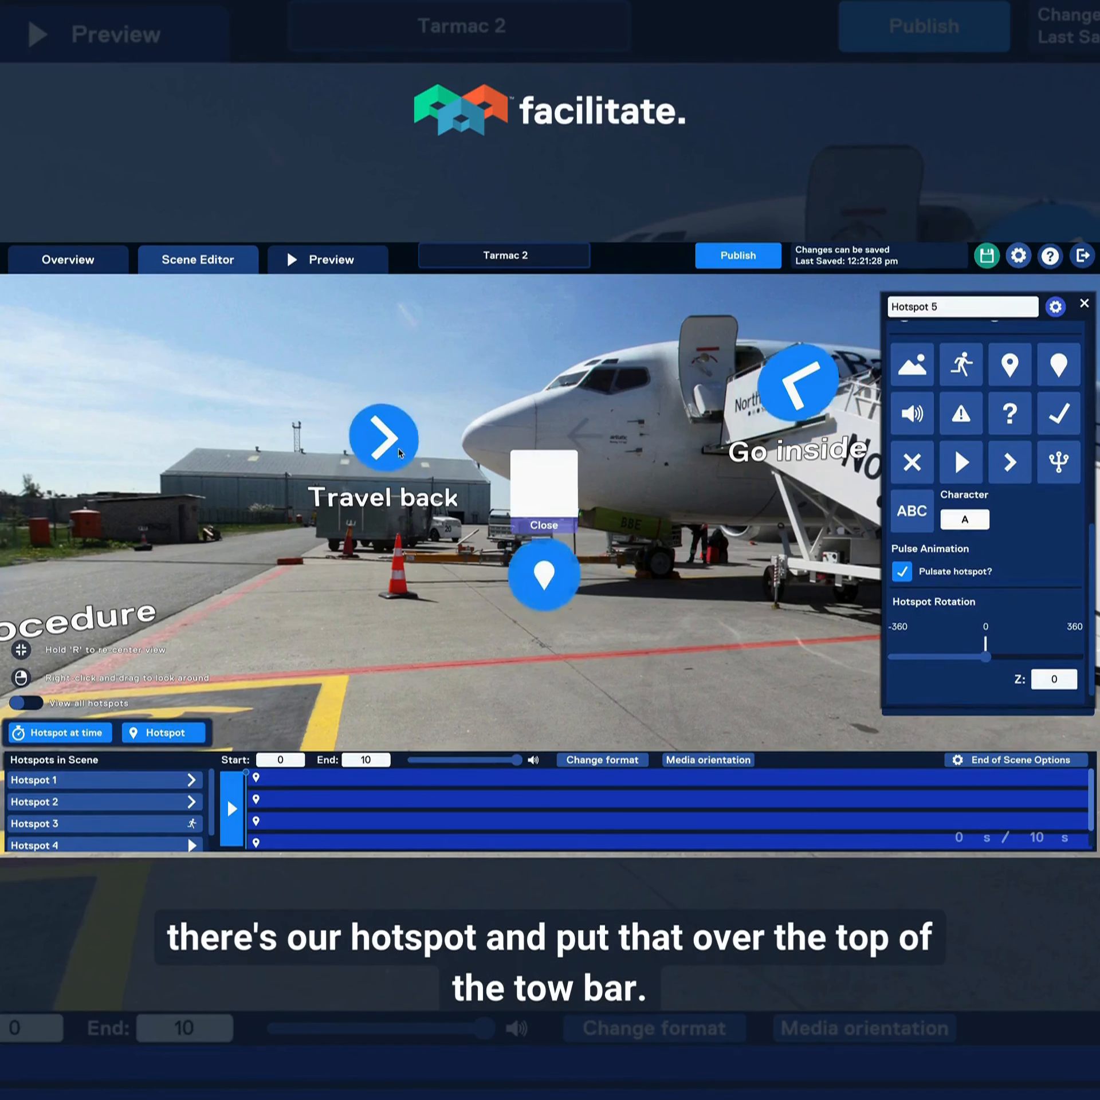
Turn off the pulse animation on the "Travel back" and "Go inside" waypoints.
click(400, 450)
click(902, 573)
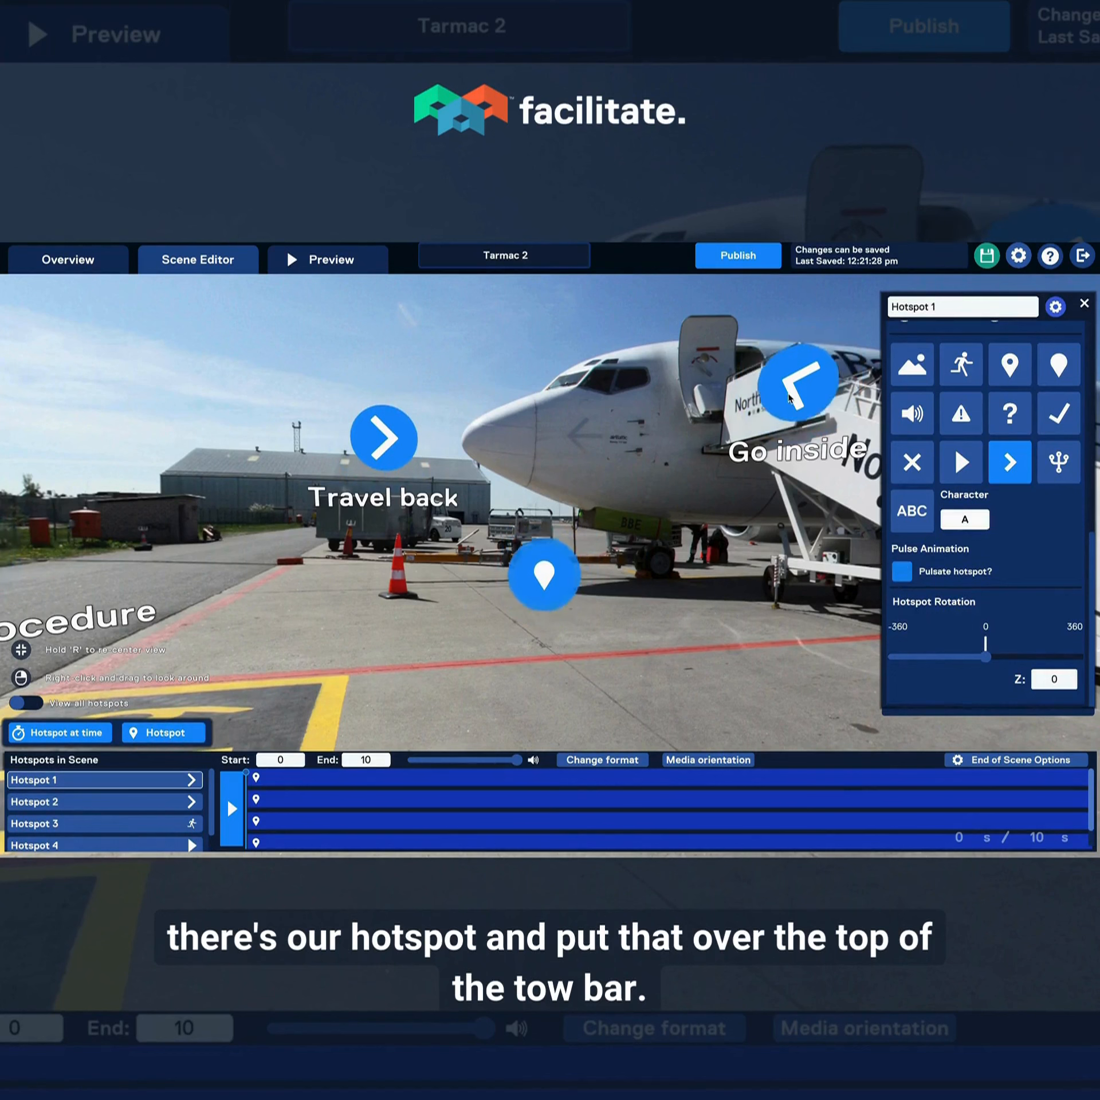
click(800, 384)
click(902, 573)
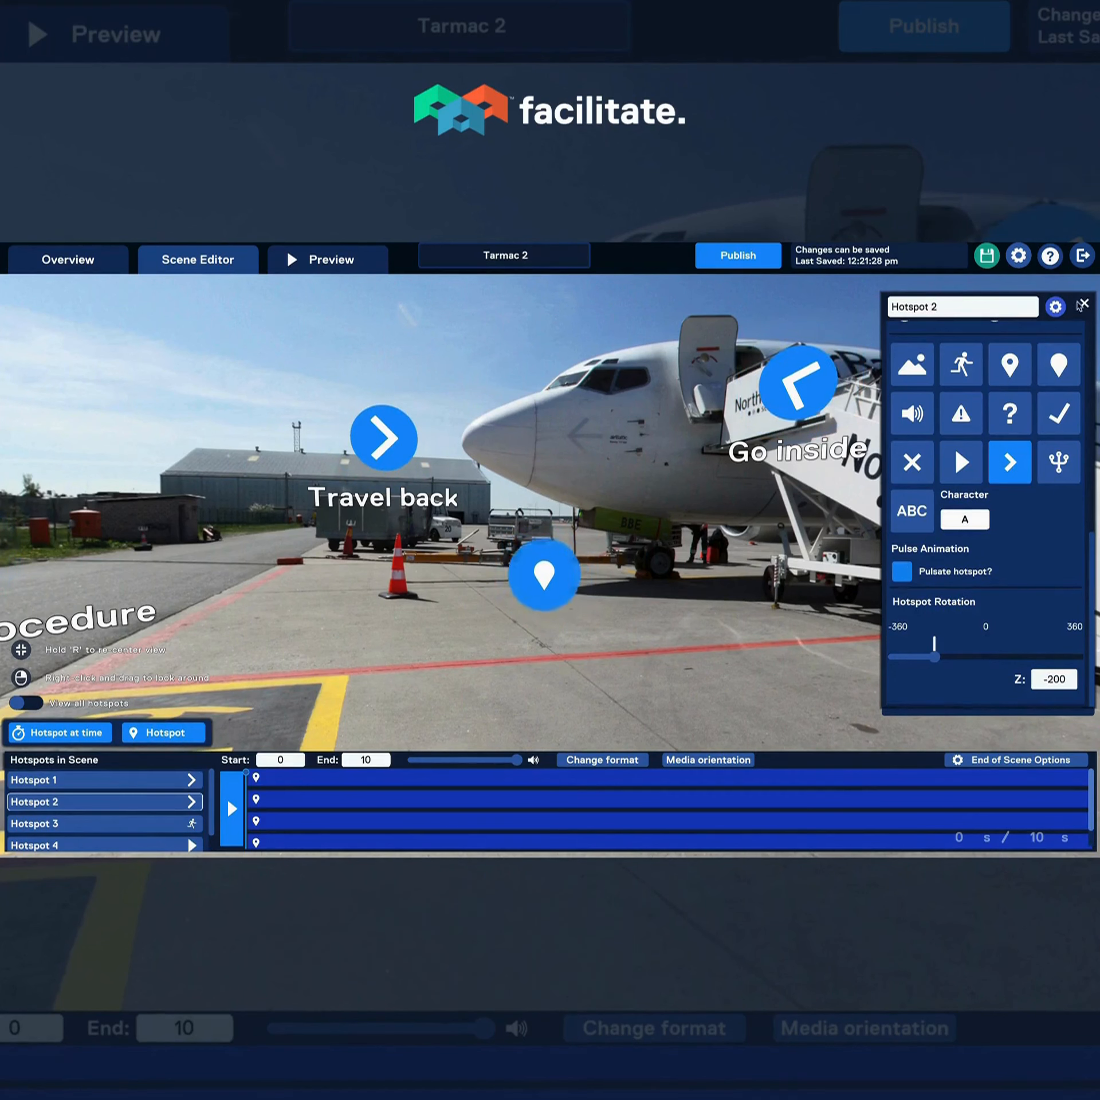
click(1084, 303)
Make the tow bar hotspot an Image hotspot showing towbar.PNG from the asset library.
click(544, 579)
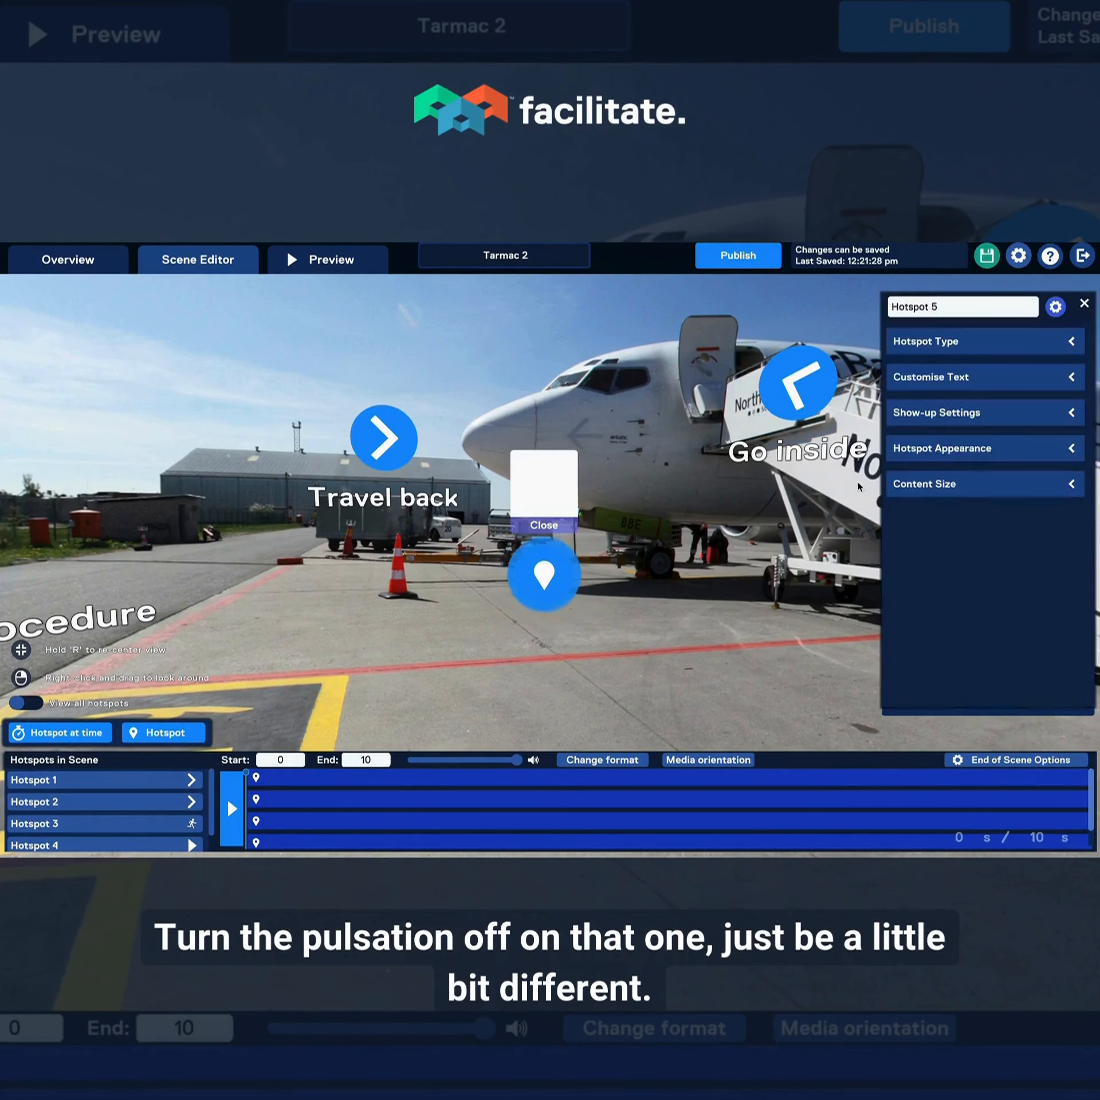
click(941, 342)
click(982, 386)
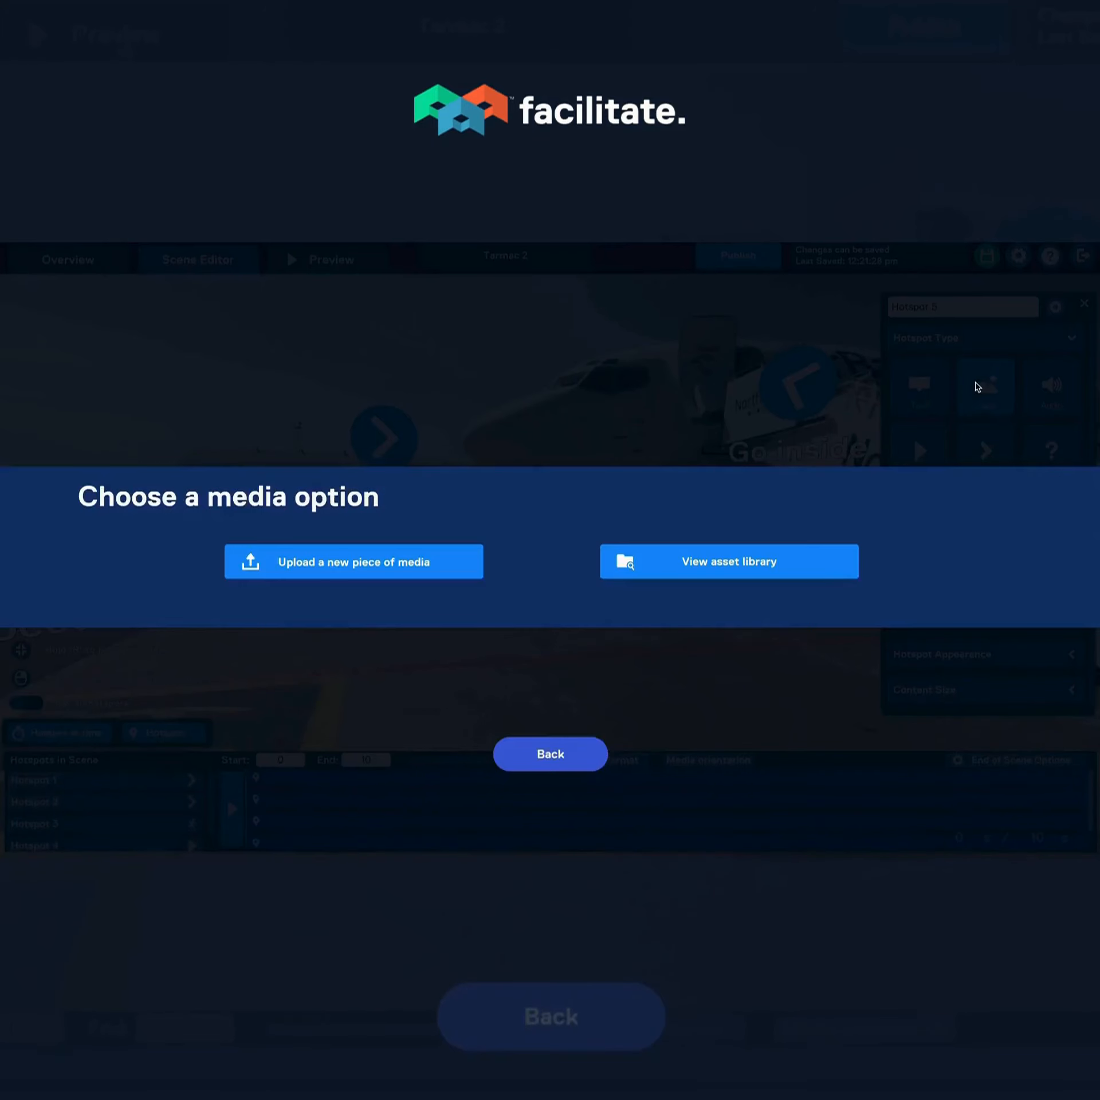
click(661, 561)
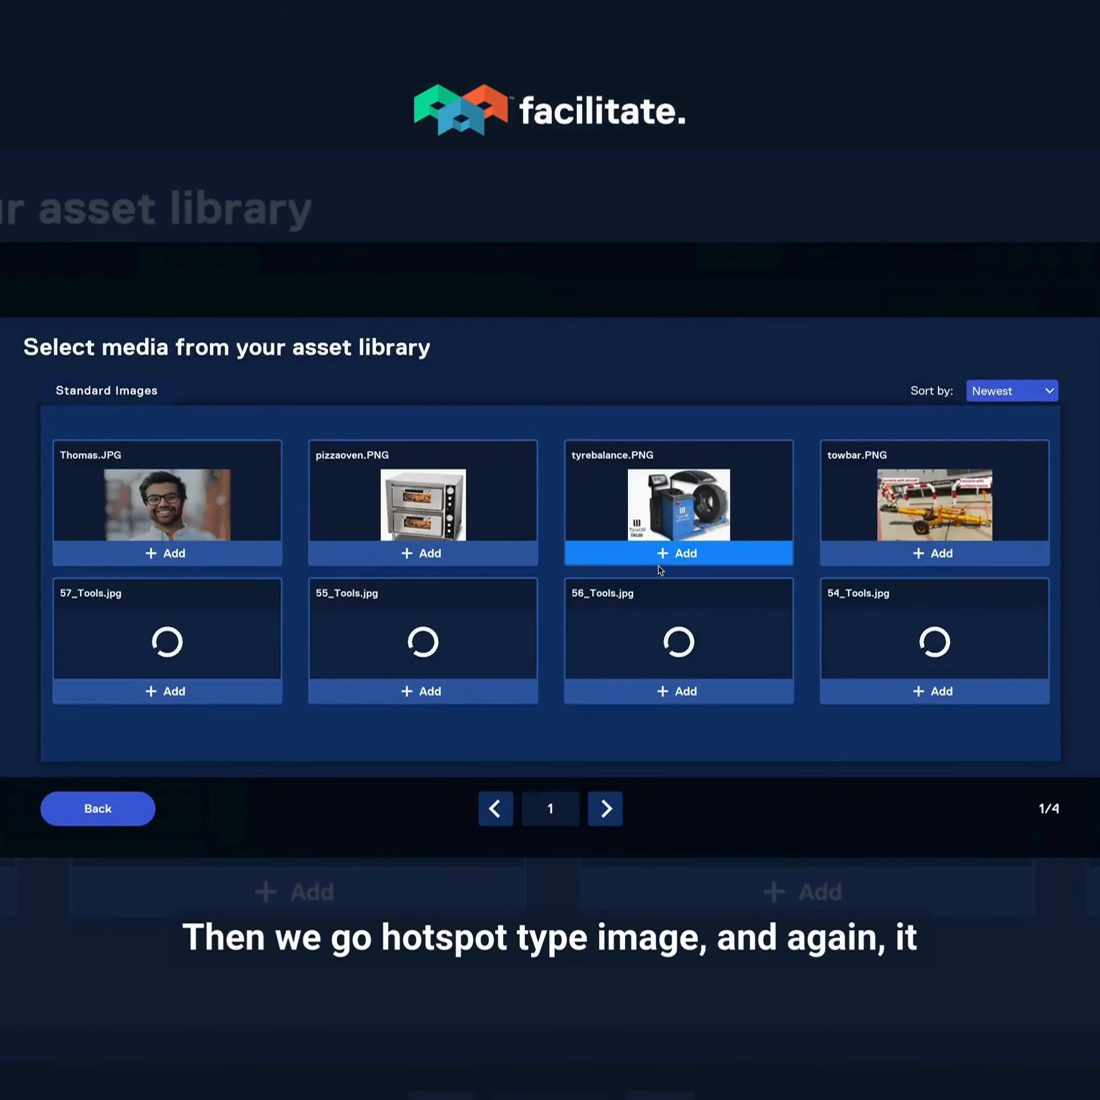
click(933, 553)
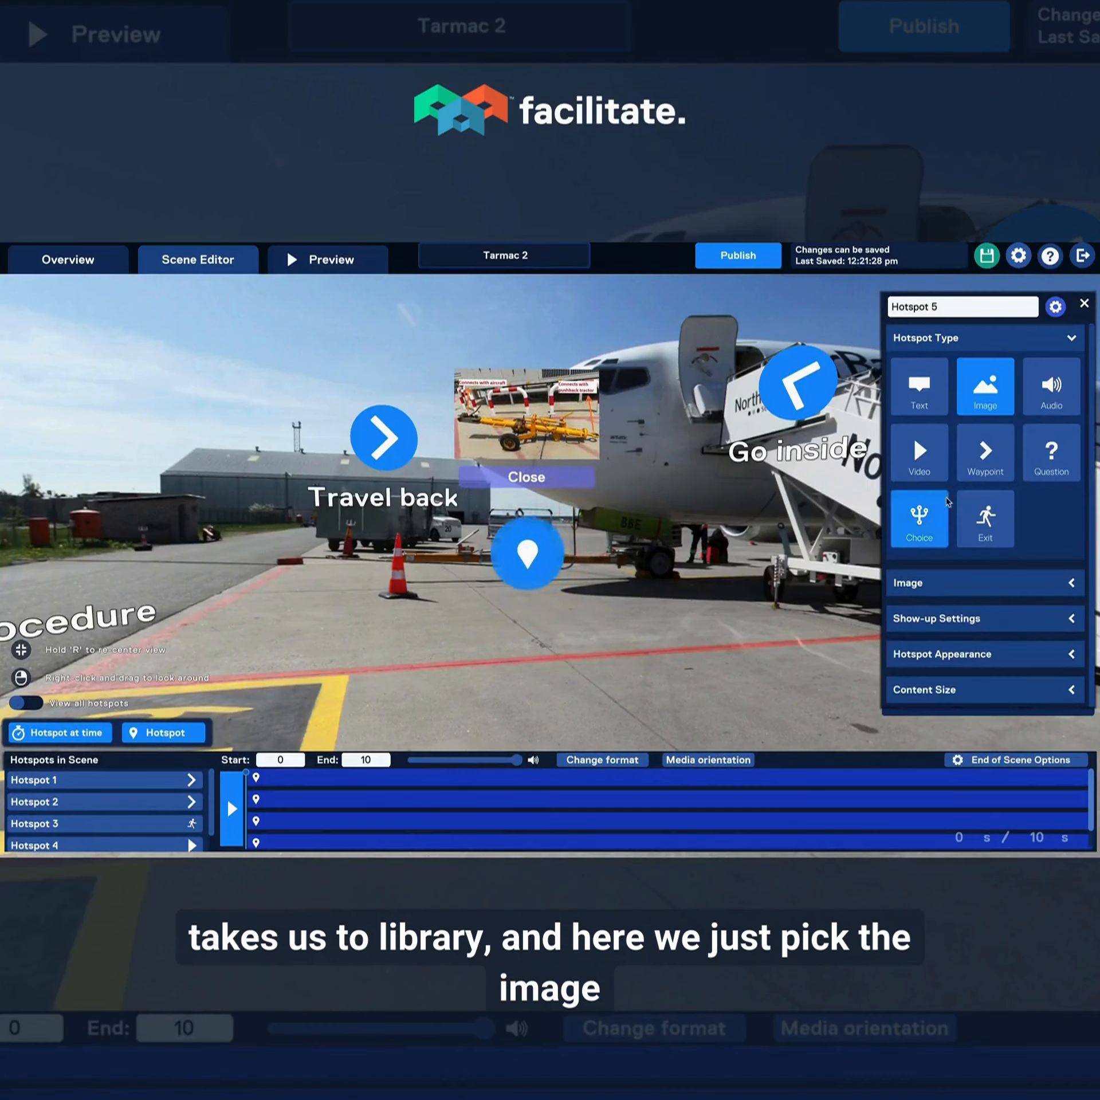
Shrink the tow bar hotspot's marker to near the smallest size, enlarge its image to about 90% of the content range and save.
click(924, 341)
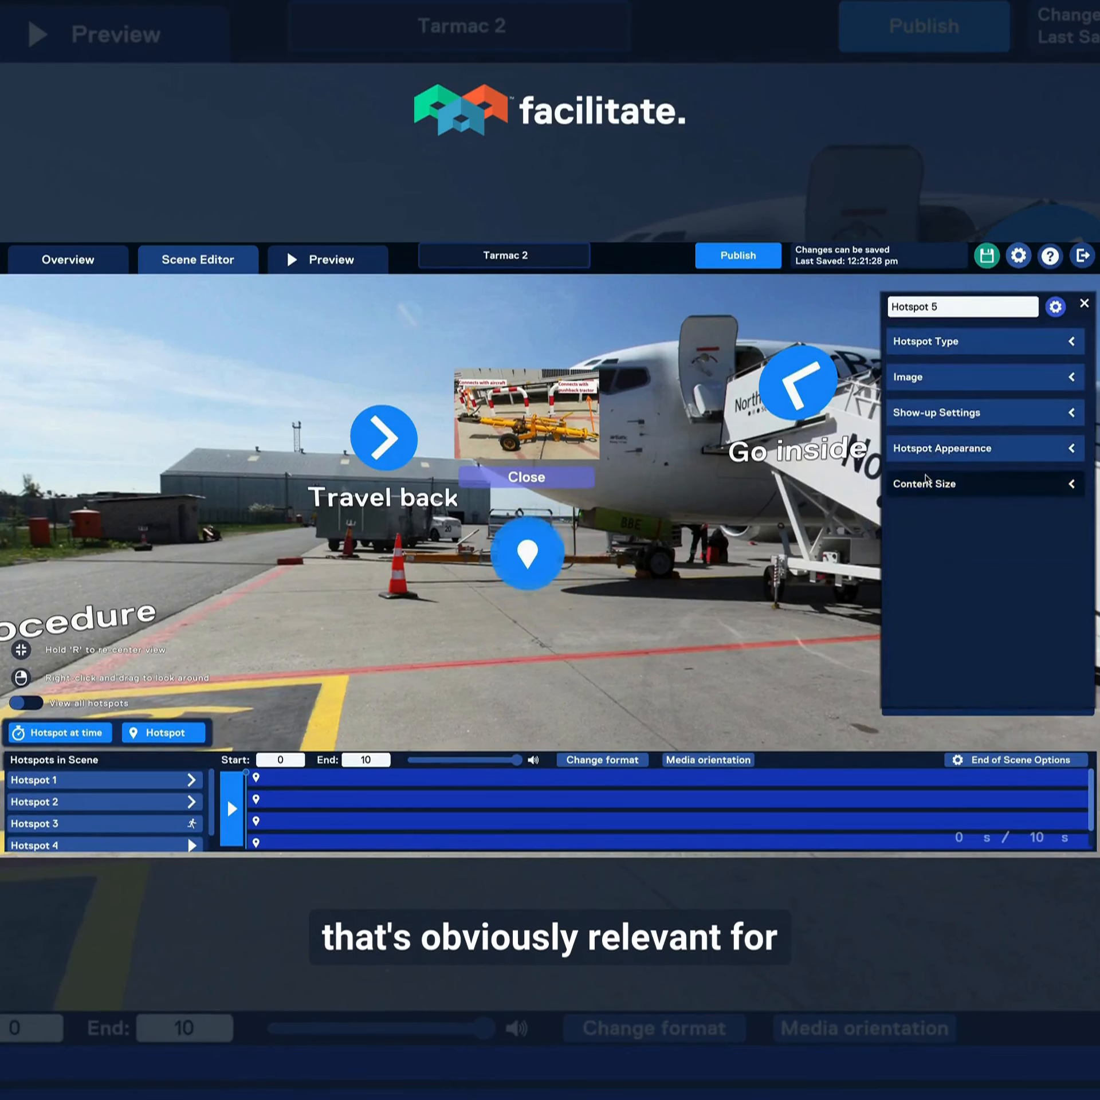
click(950, 449)
drag(922, 397, 905, 395)
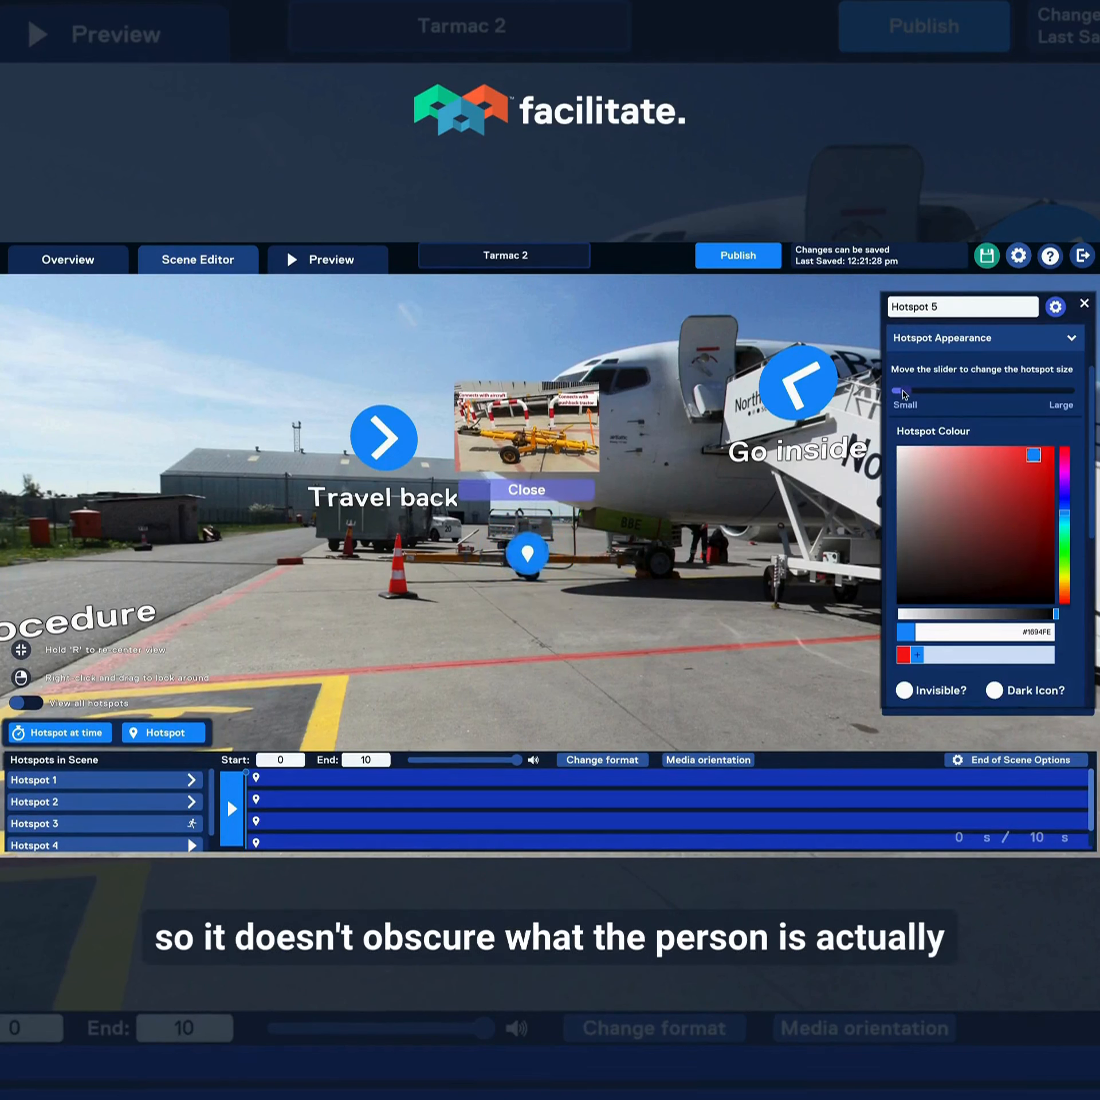
click(907, 340)
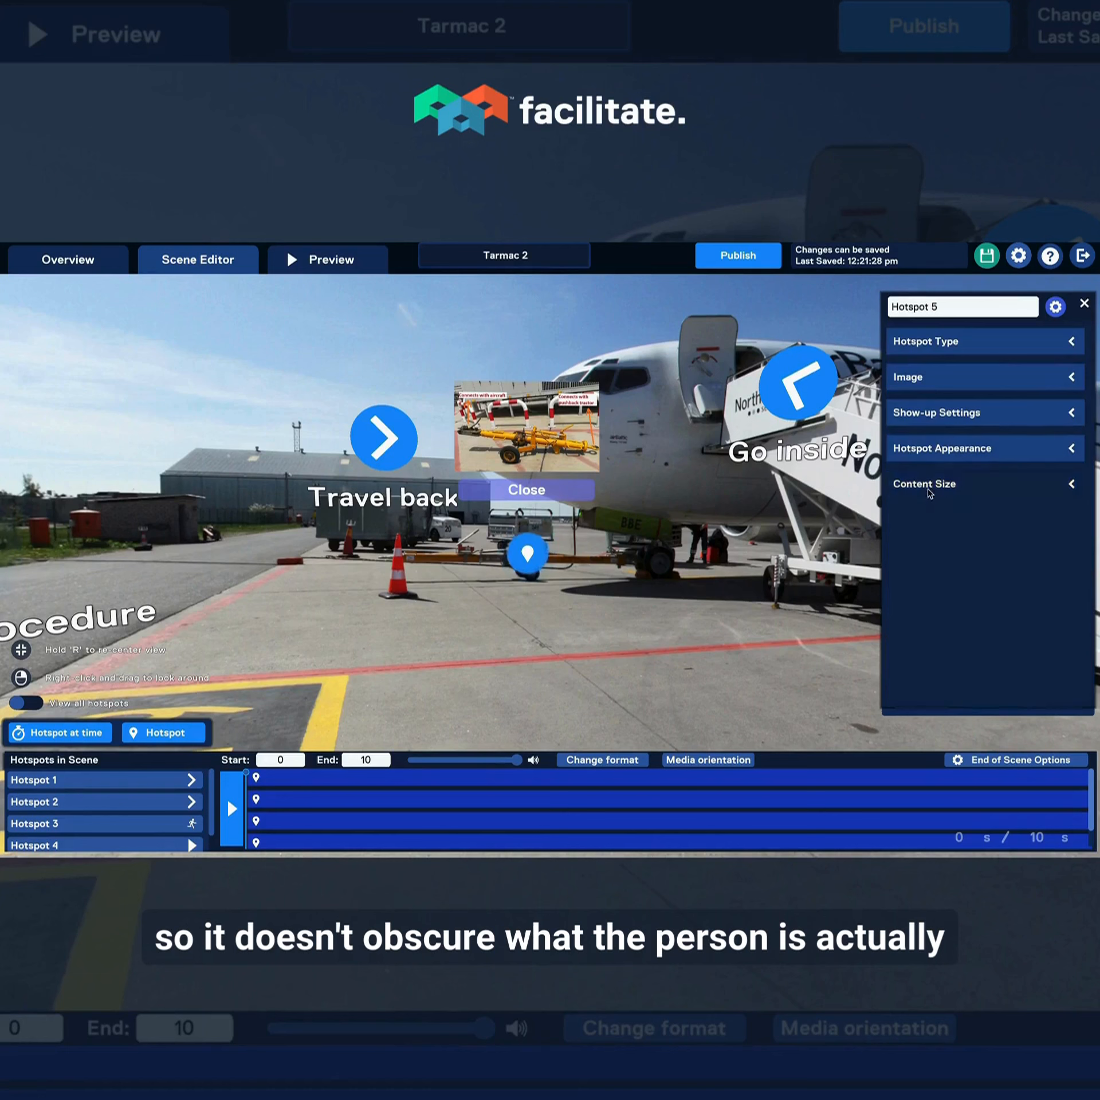
click(931, 484)
drag(952, 531, 1052, 526)
click(987, 258)
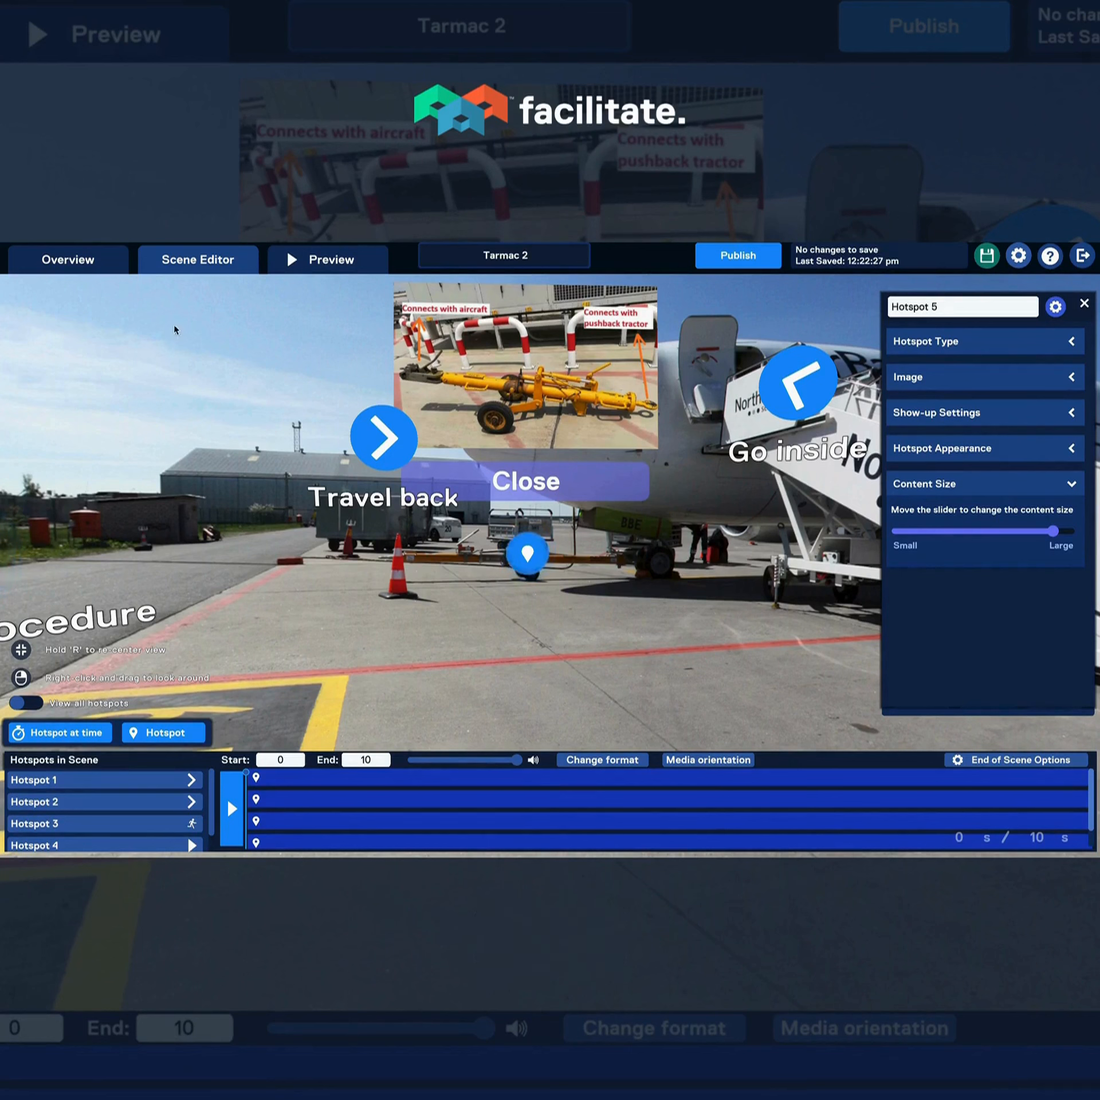
Open the Inside Cabin scene for editing and dismiss its orientation settings.
click(68, 260)
double_click(727, 368)
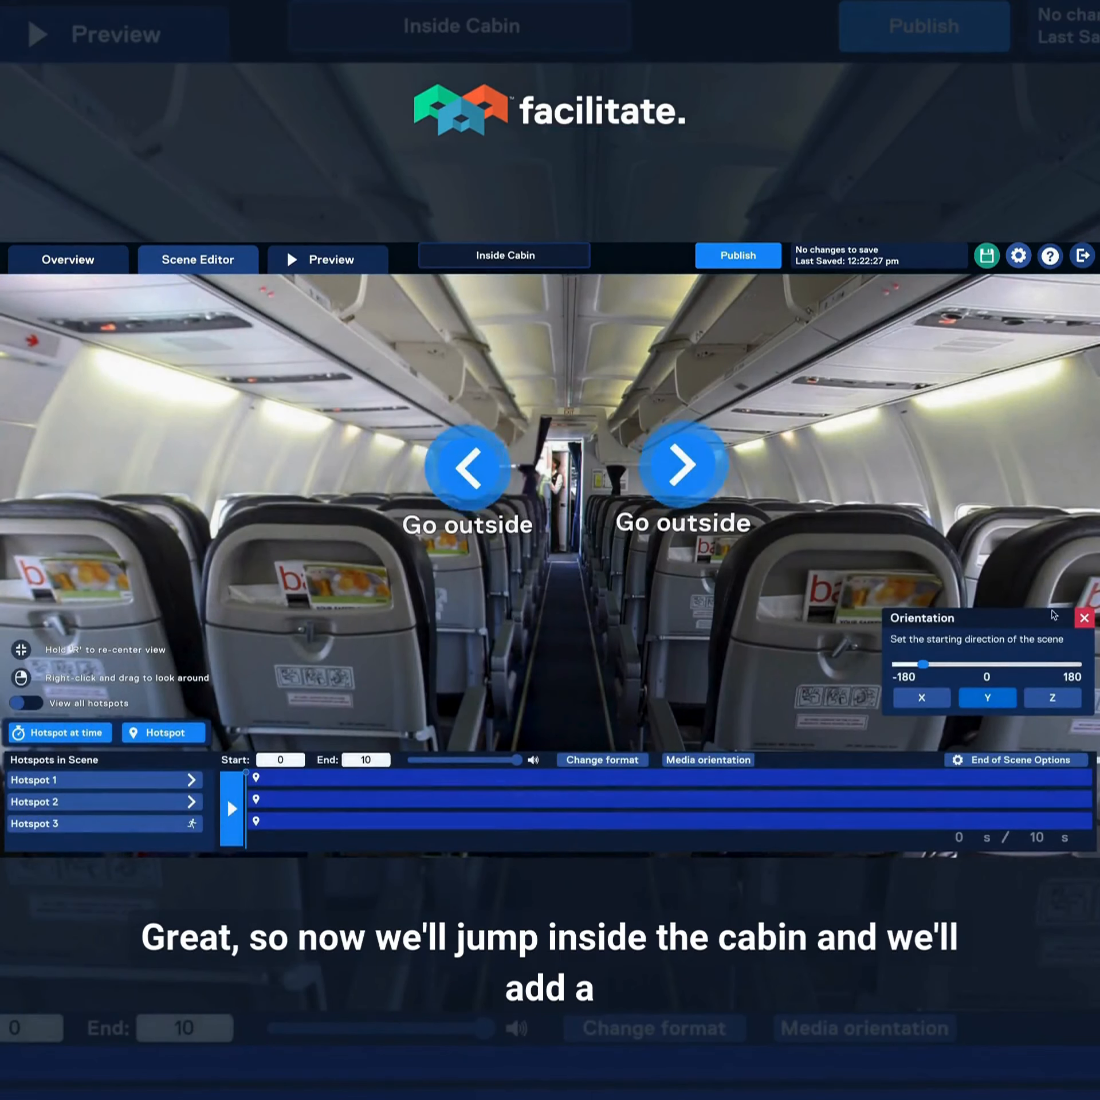
click(1084, 618)
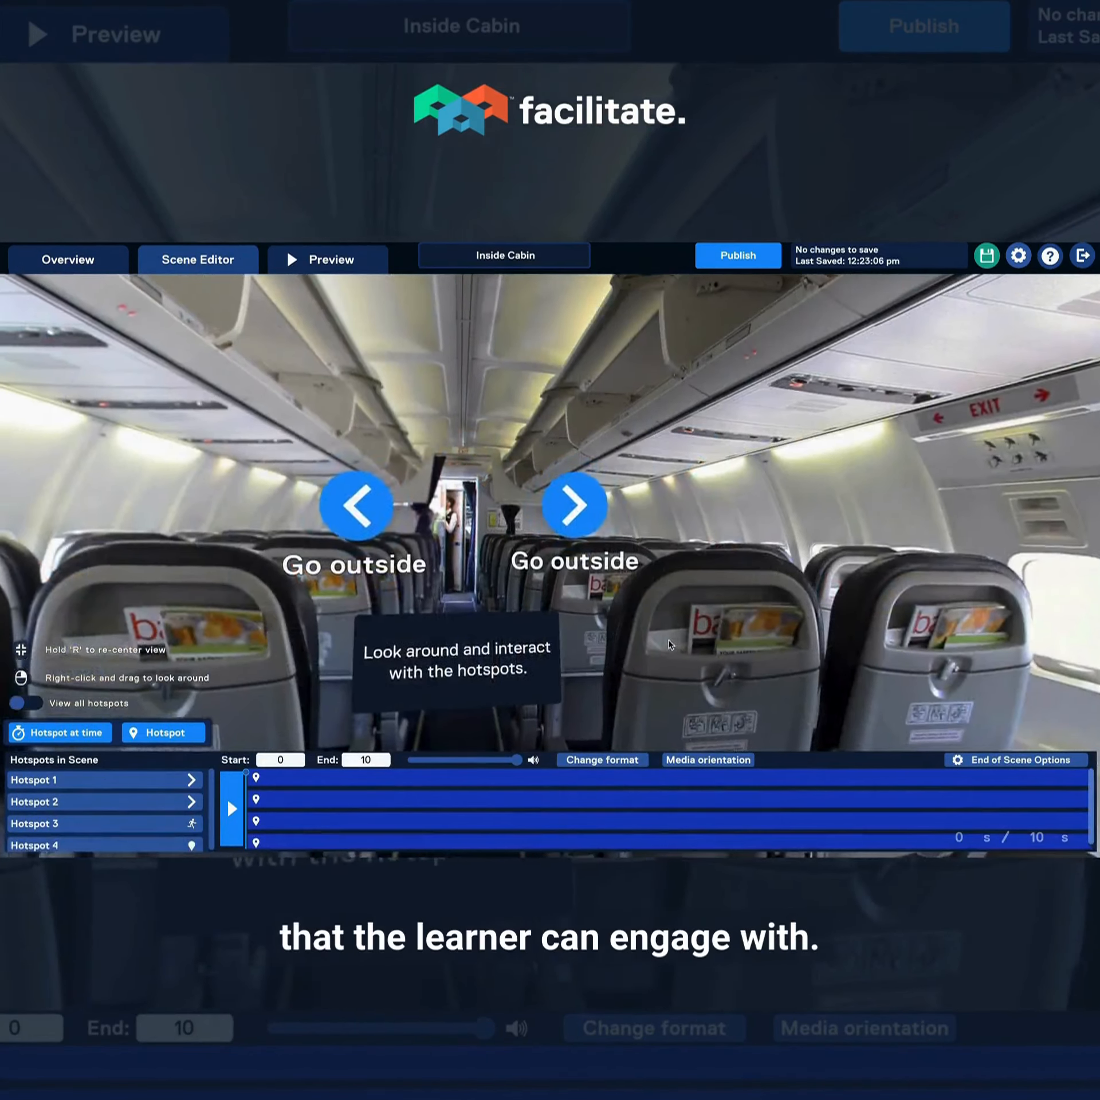
Add a Question hotspot in the cabin on the seat back beside the exit-row window.
drag(669, 645, 495, 671)
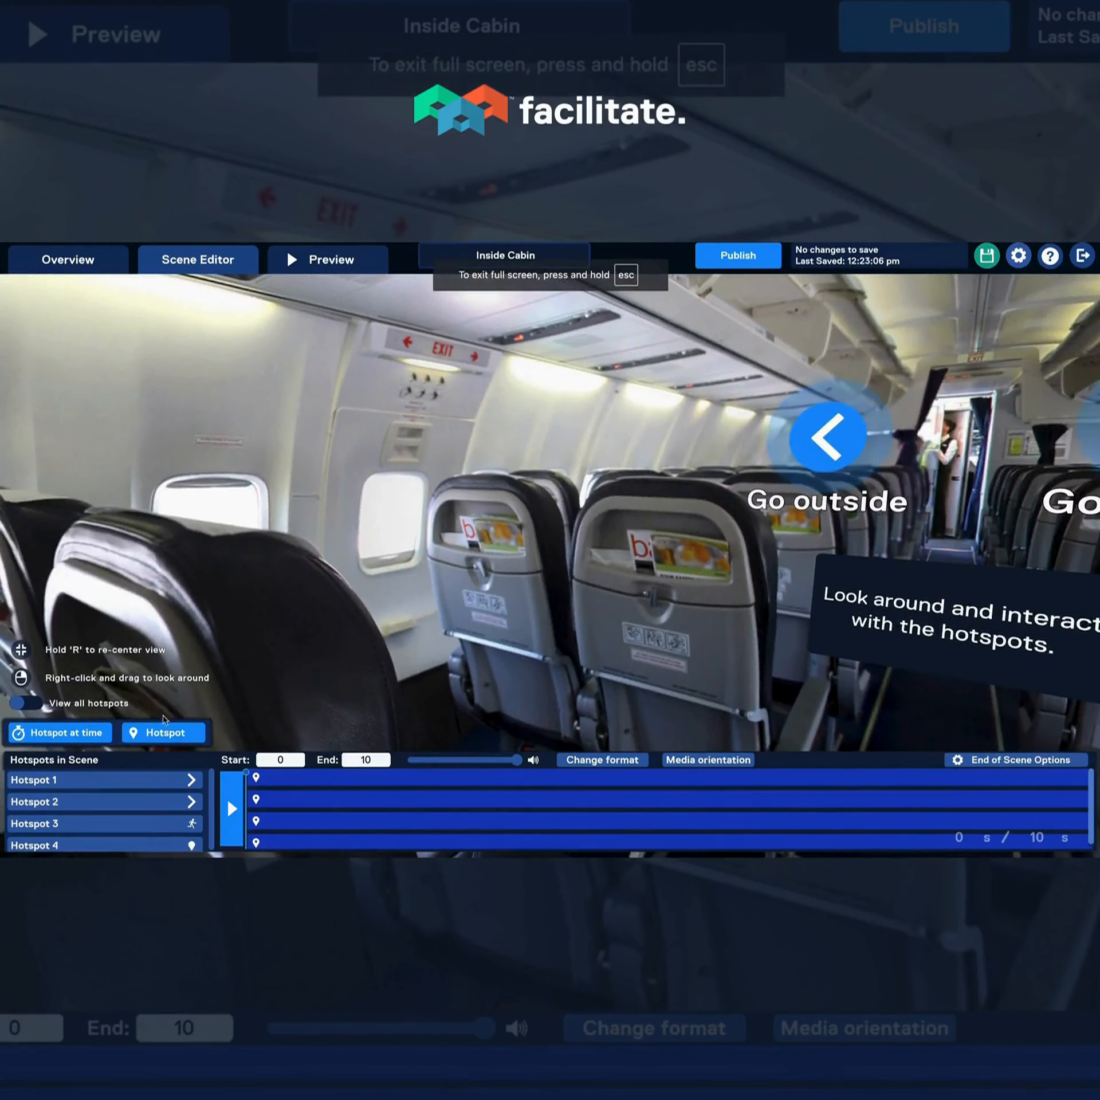
click(163, 733)
drag(550, 545, 476, 577)
click(936, 341)
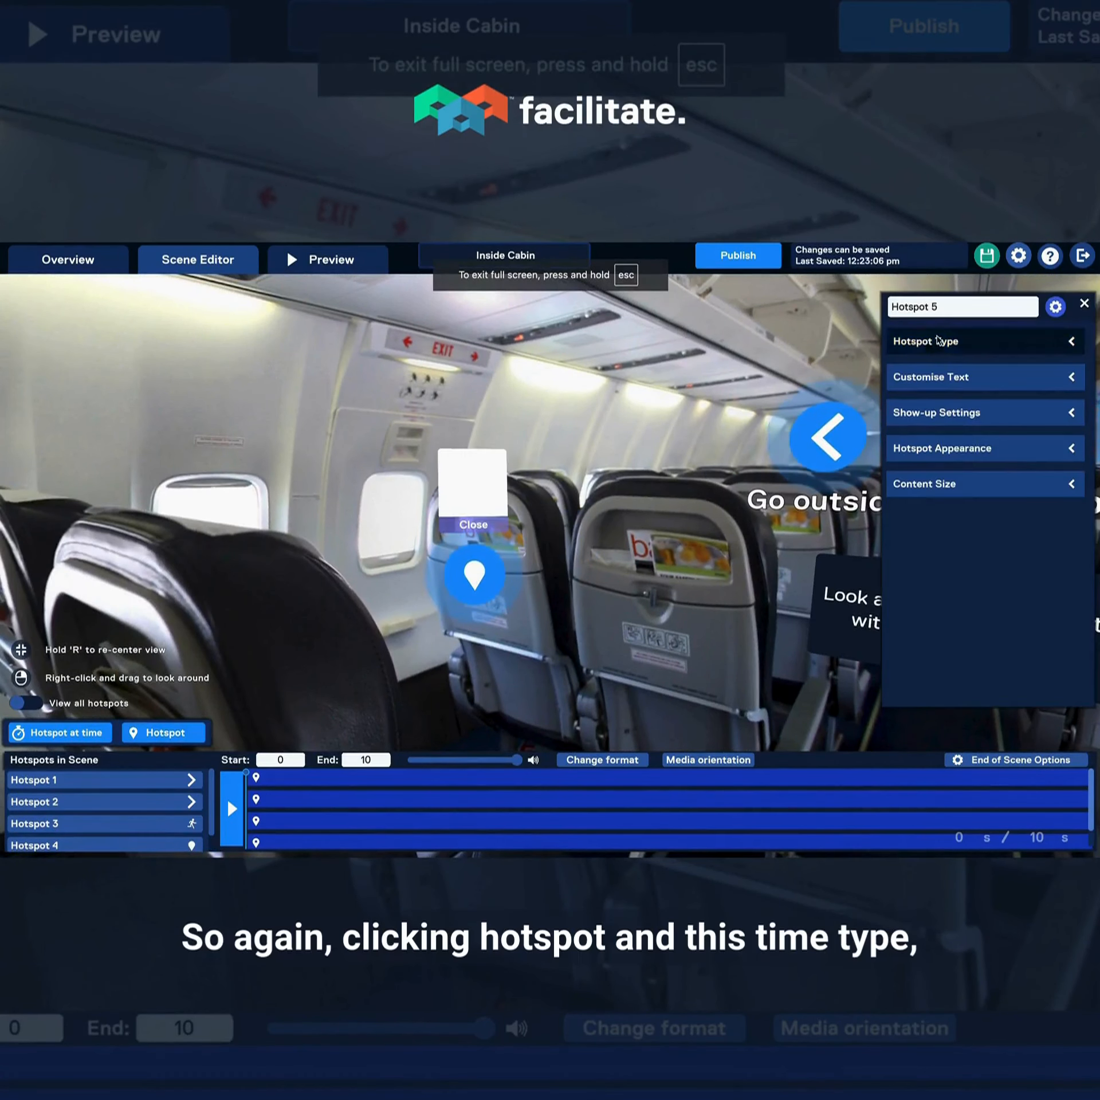
click(1052, 457)
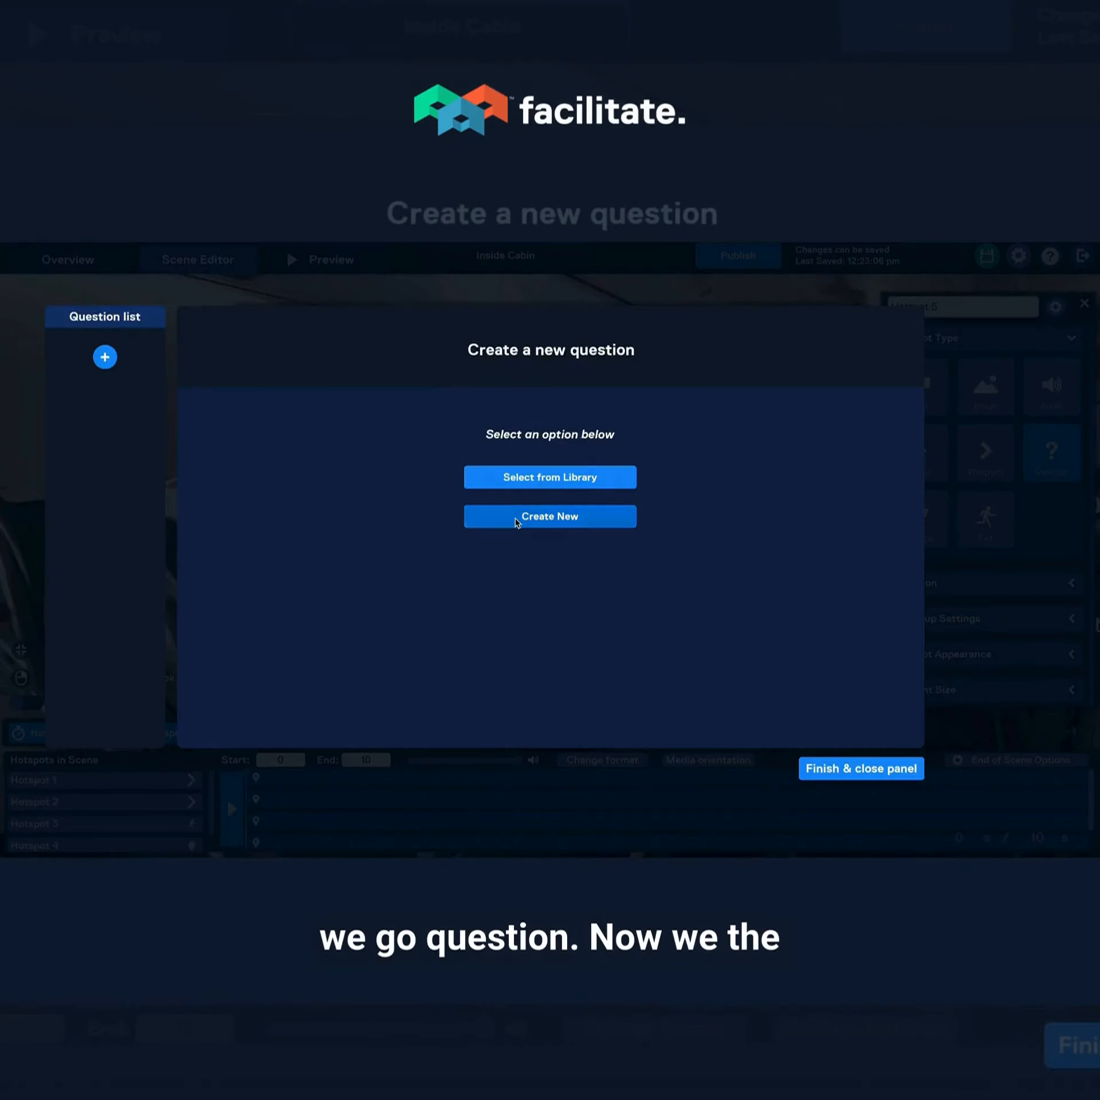
Create a new image question using the lowered tray table photo from the library, with the text "Is this row ready for taxi?".
click(516, 522)
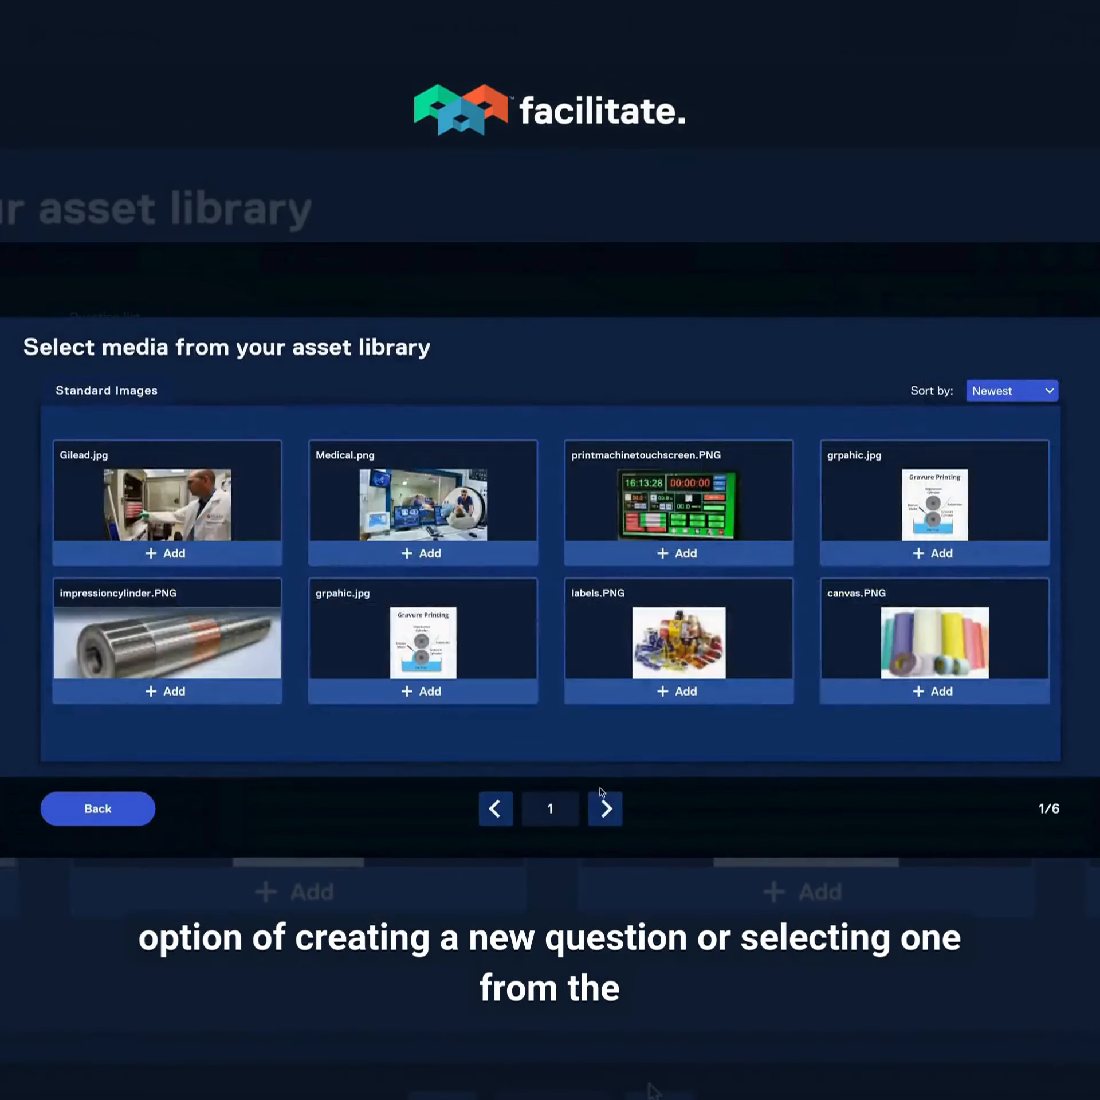
click(604, 808)
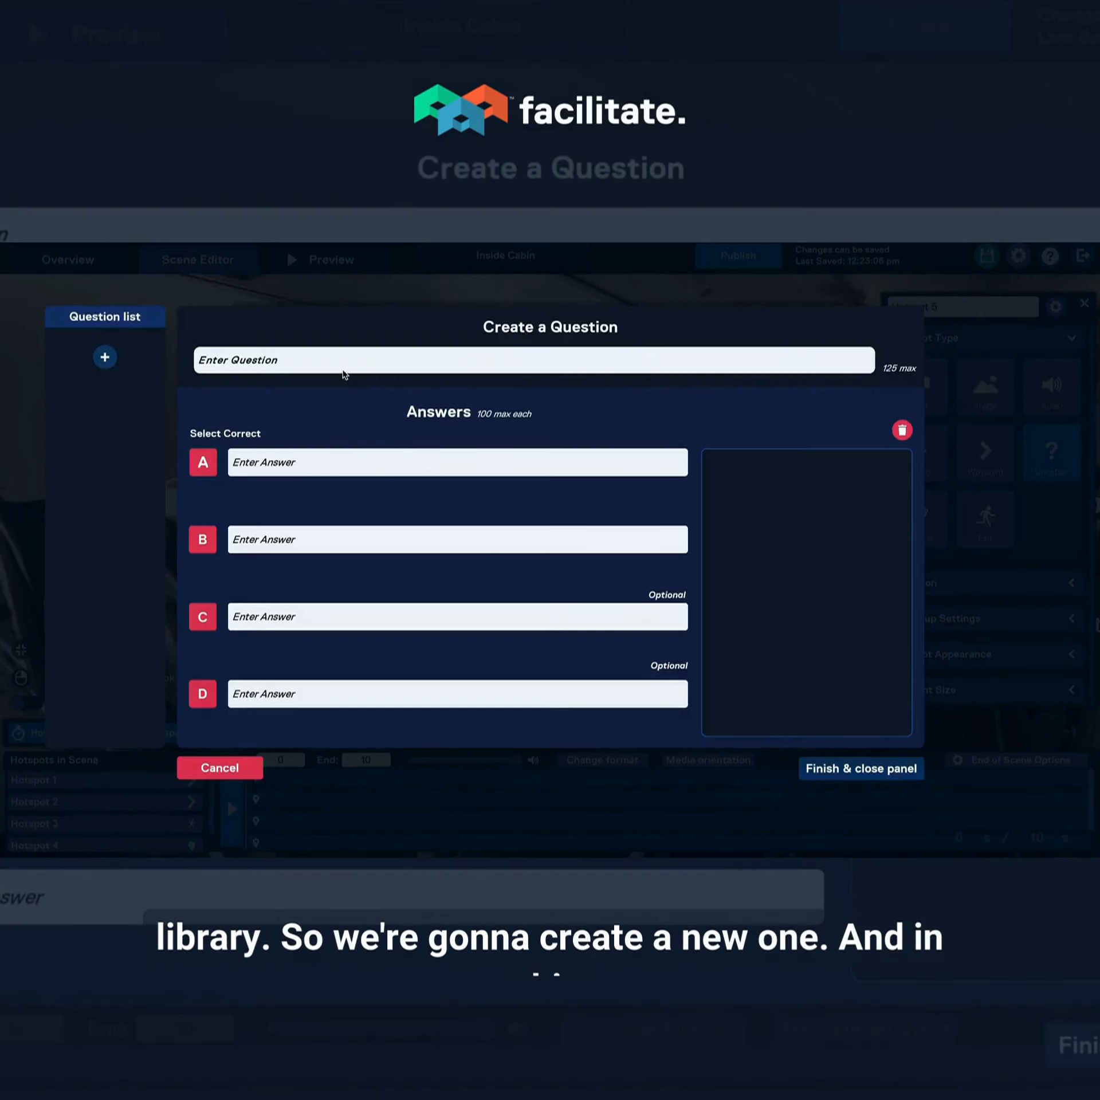
click(343, 370)
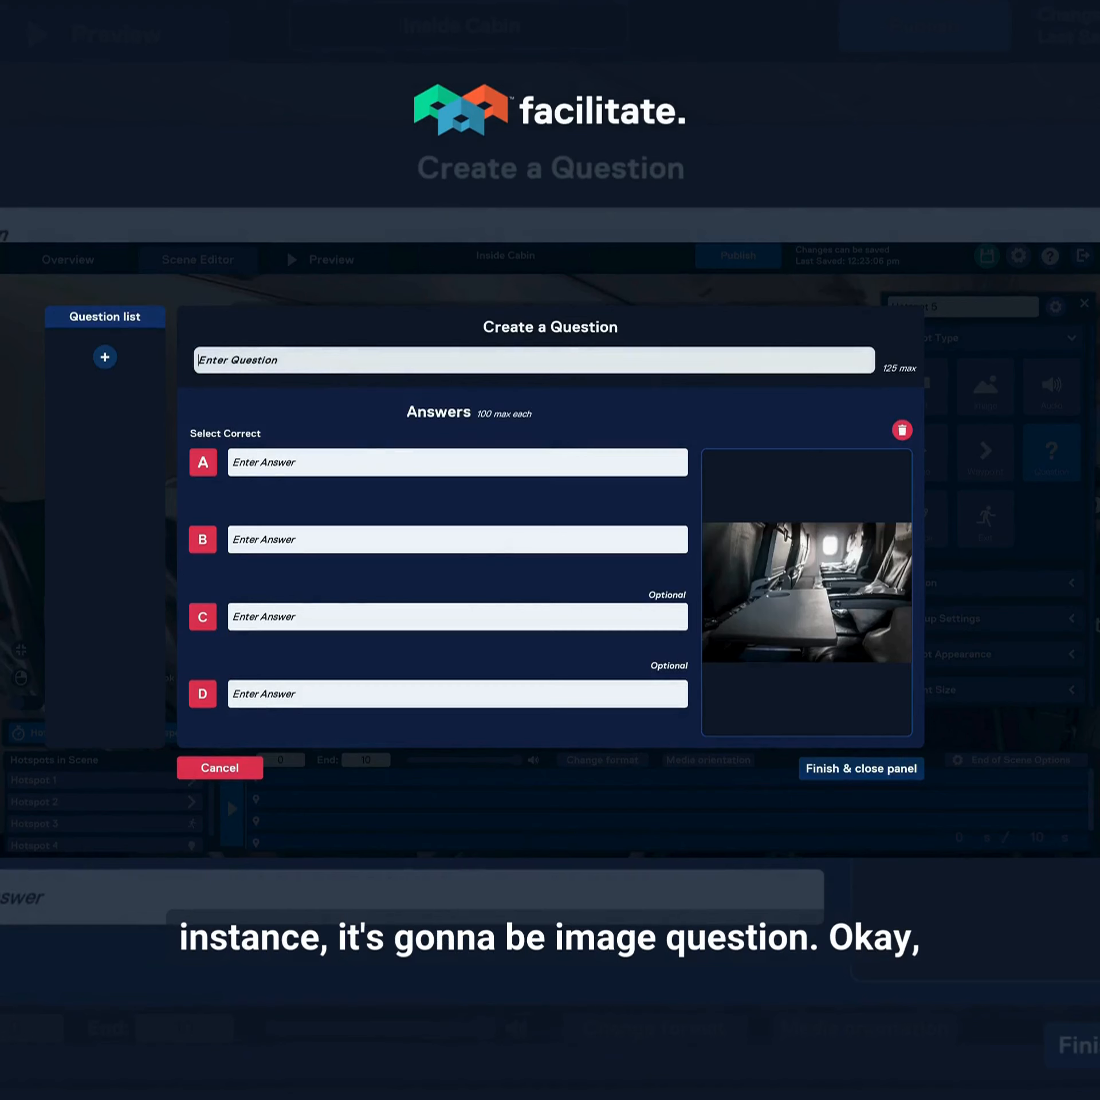
text(Is this row r)
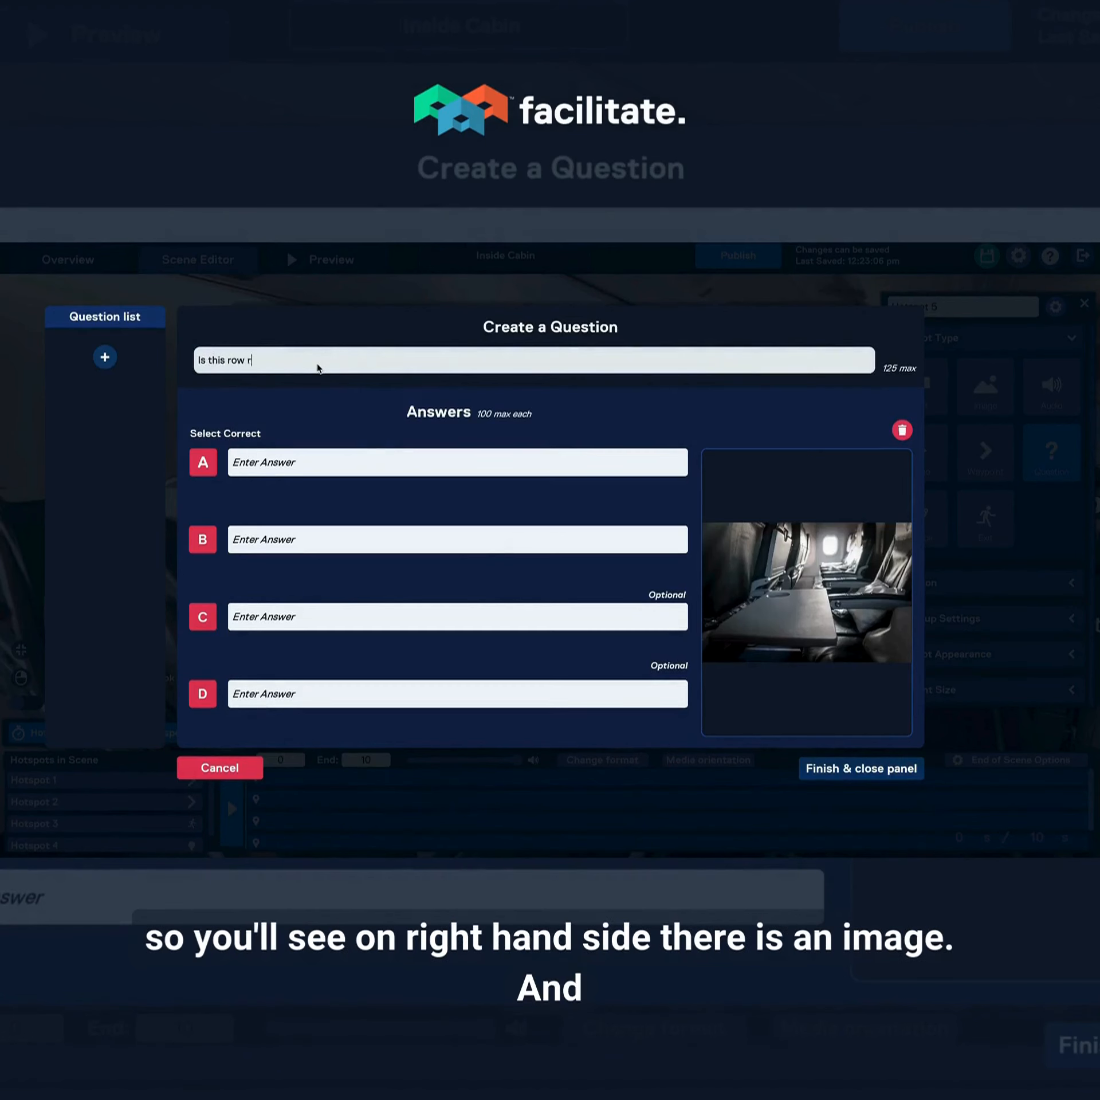
text(eady for taxi?)
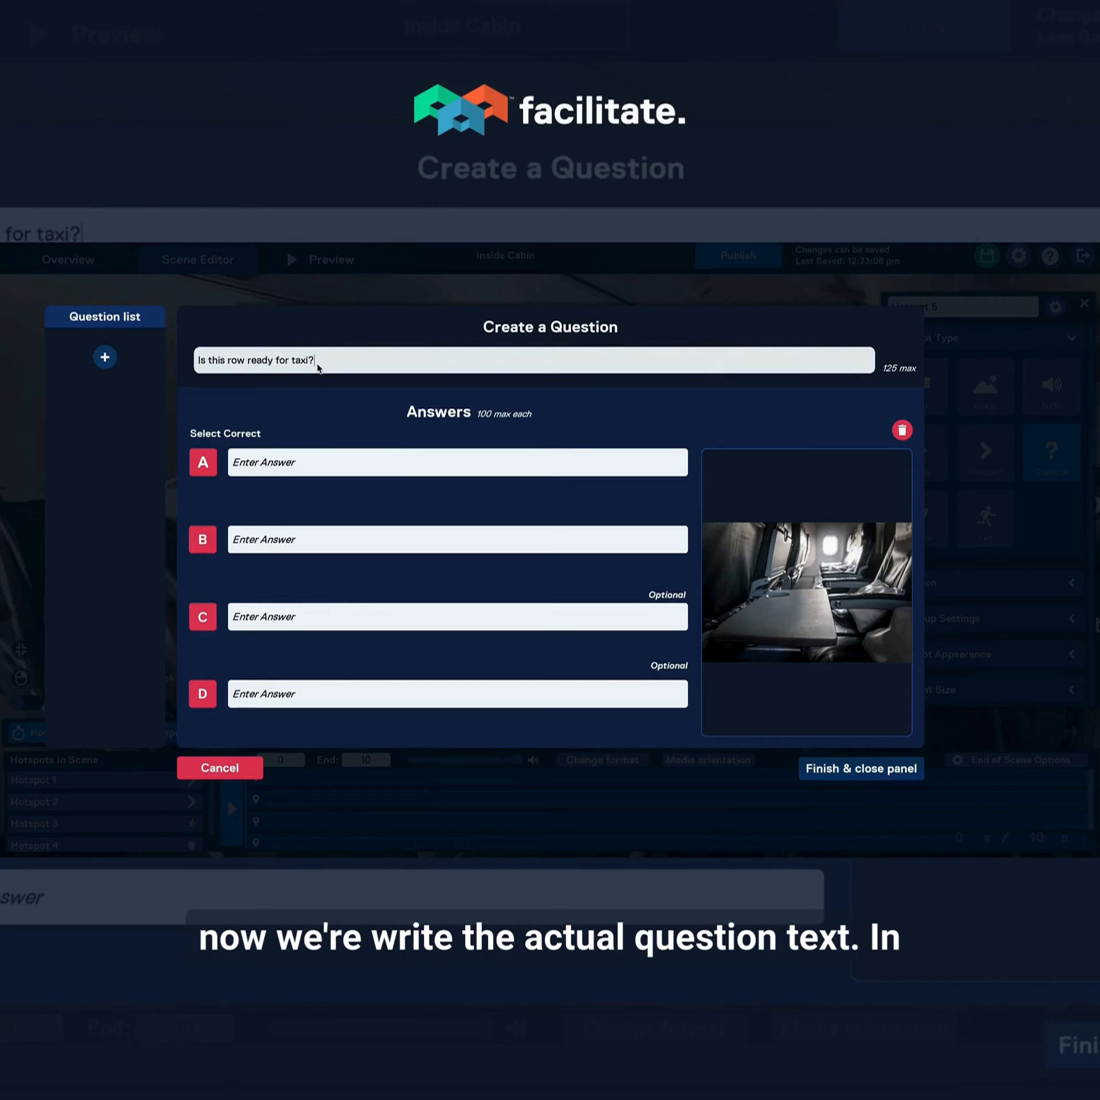
Enter "Yes" as answer A and "No, one tray table is still down" as answer B.
click(316, 469)
text(Yes)
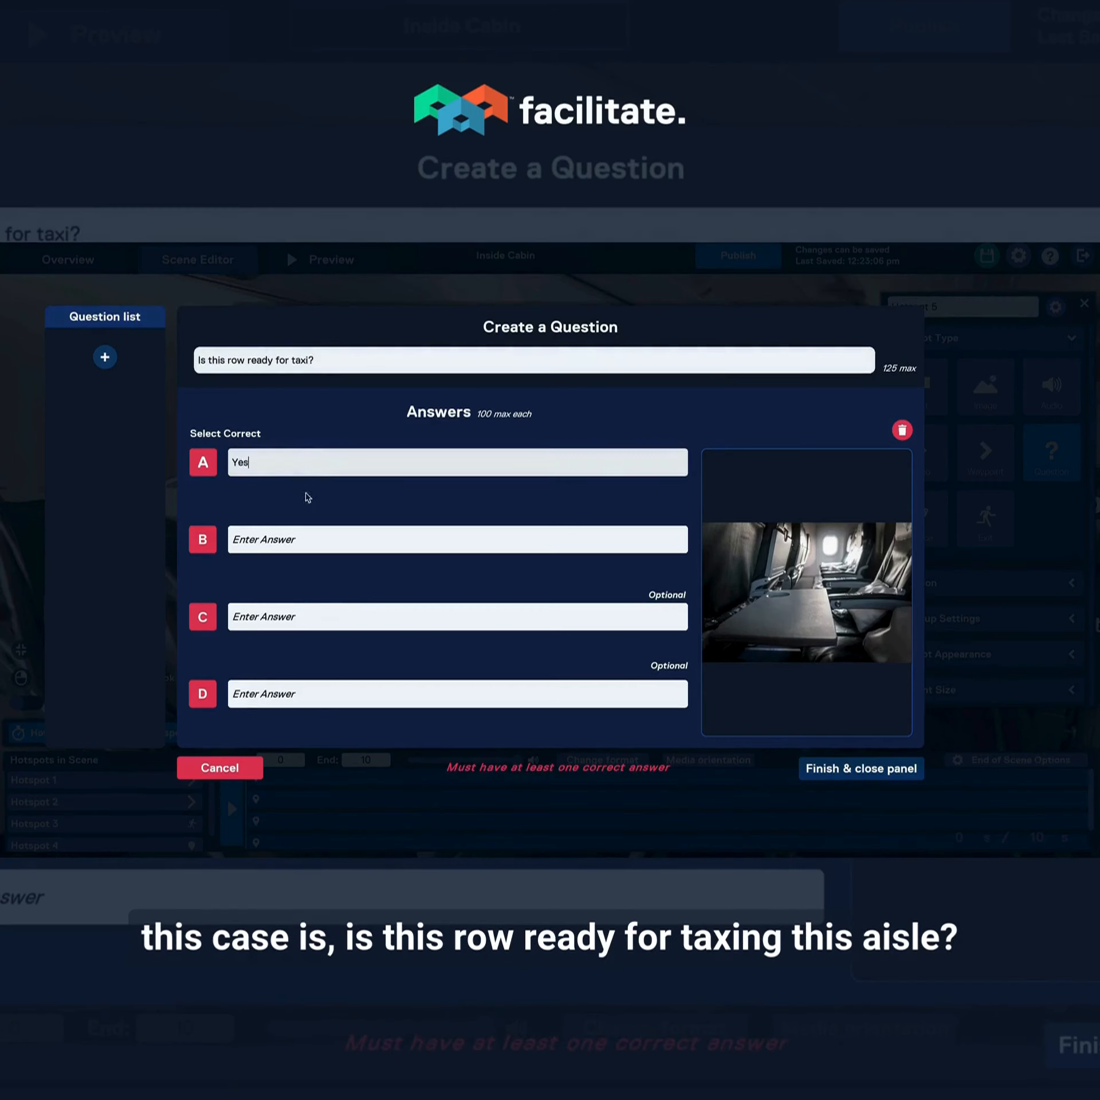
click(289, 543)
text(No,)
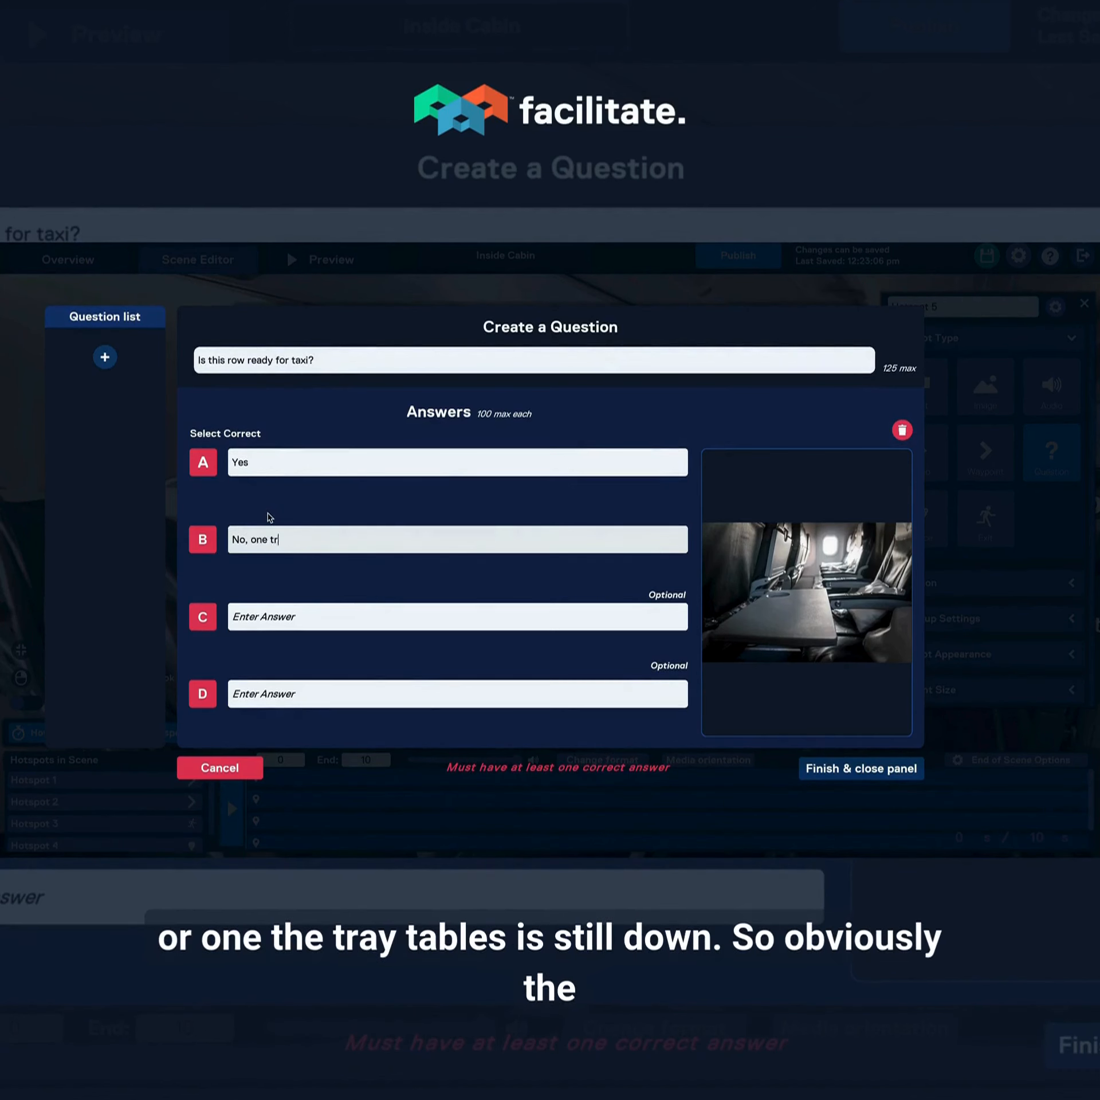
text(one tray table is still)
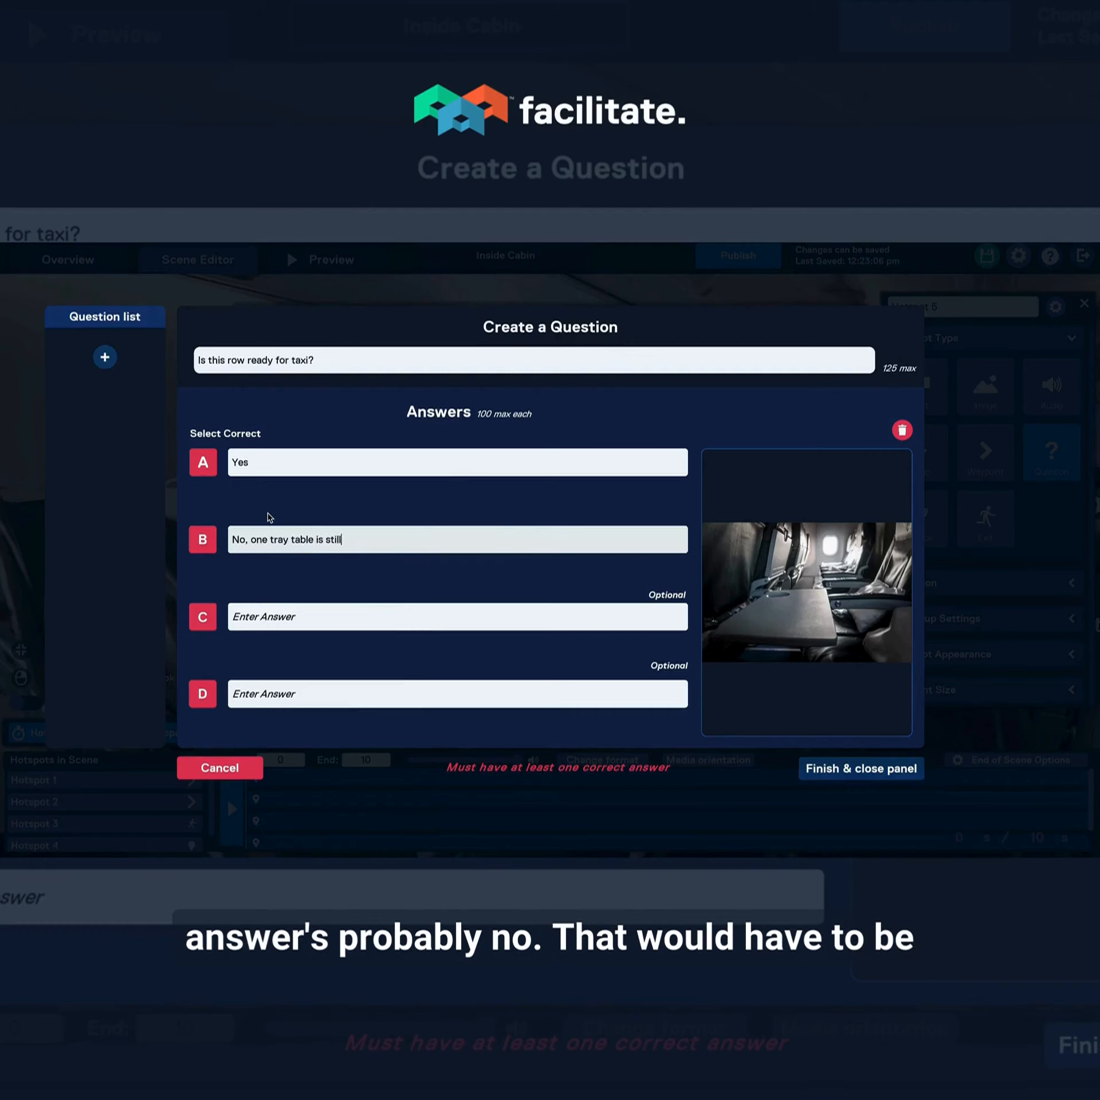
text( down)
click(268, 615)
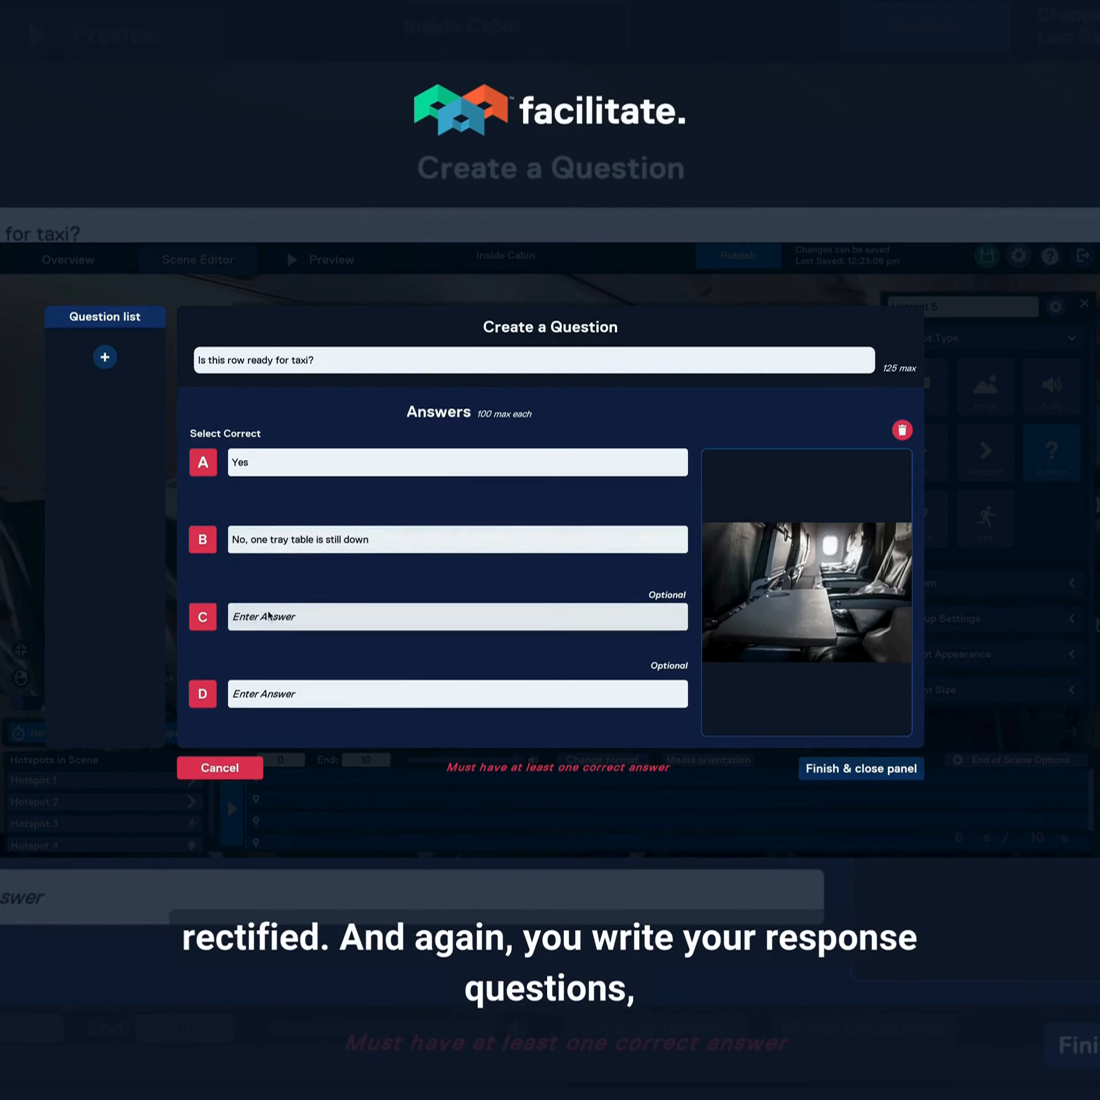